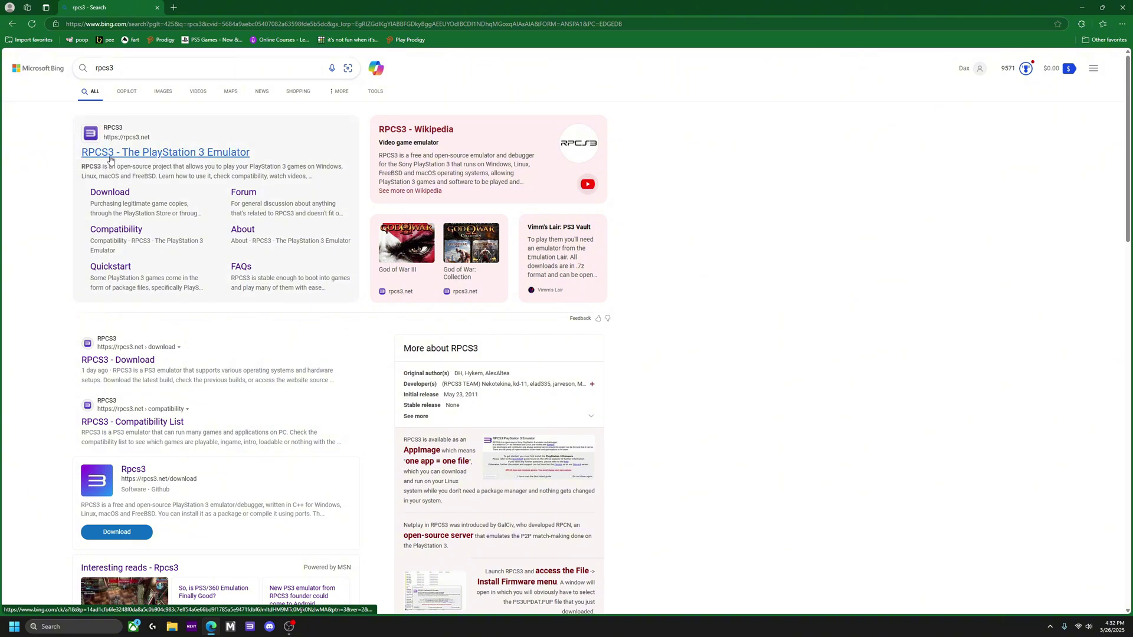
# Download the Windows x64 build of RPCS3 from the official site and show the downloaded archive in its folder
pyautogui.click(114, 154)
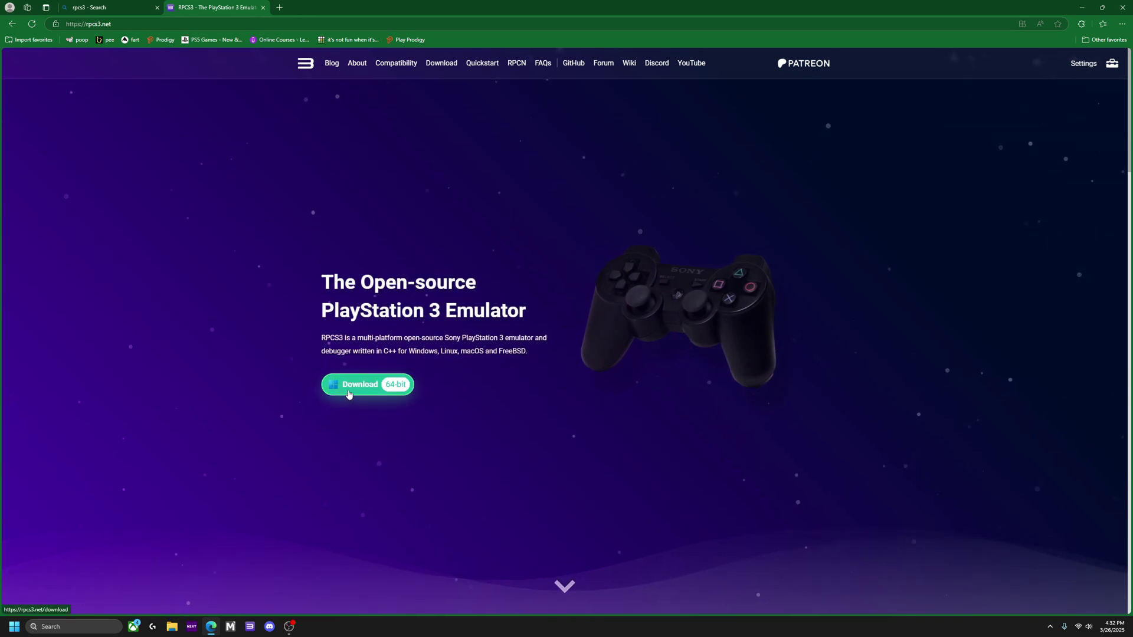
pyautogui.click(348, 389)
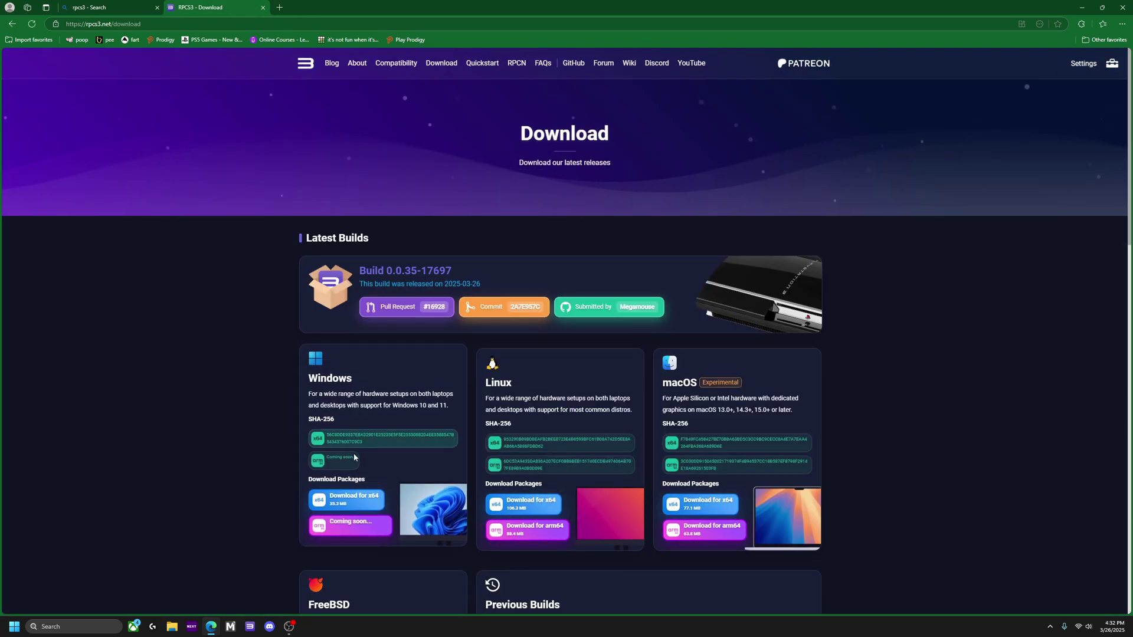
pyautogui.click(323, 498)
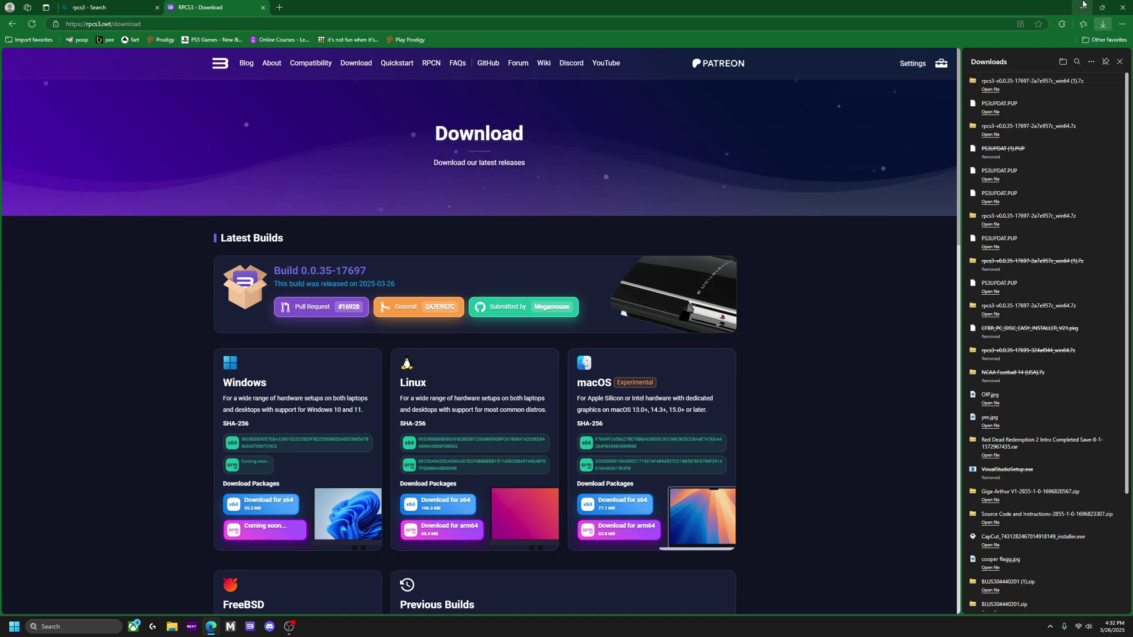
pyautogui.click(1097, 85)
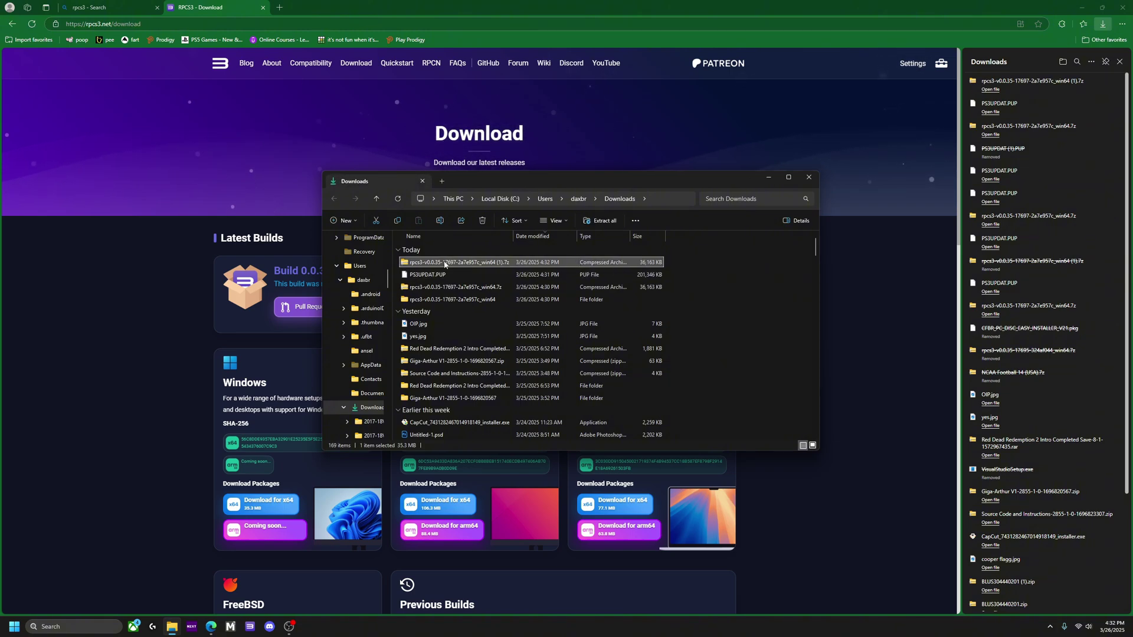
pyautogui.rightClick(445, 264)
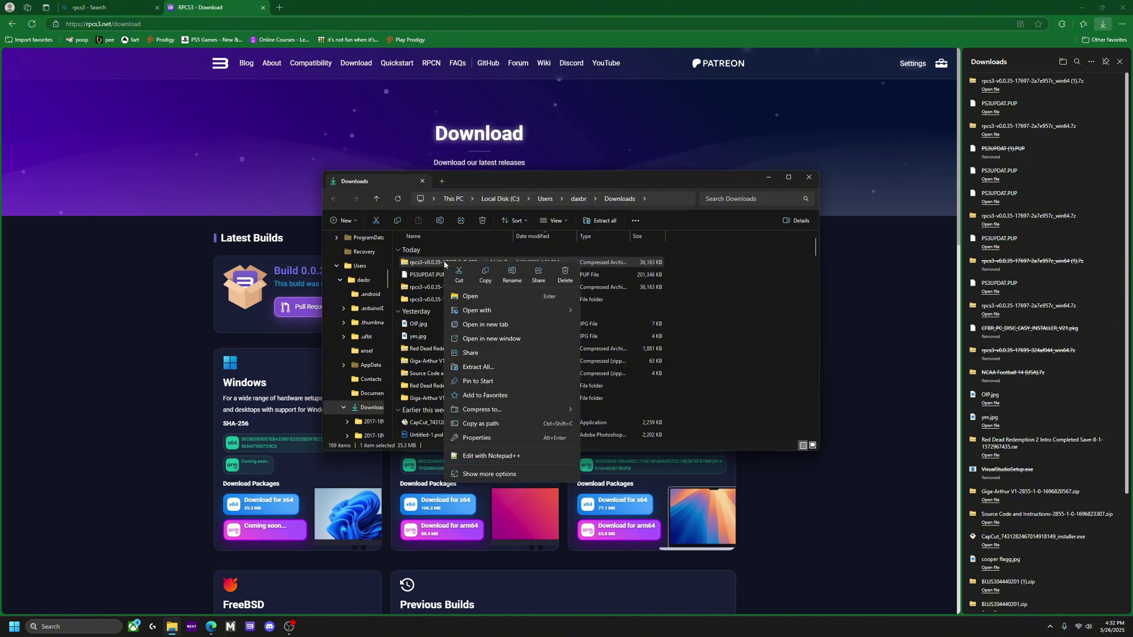
pyautogui.click(748, 288)
pyautogui.rightClick(483, 263)
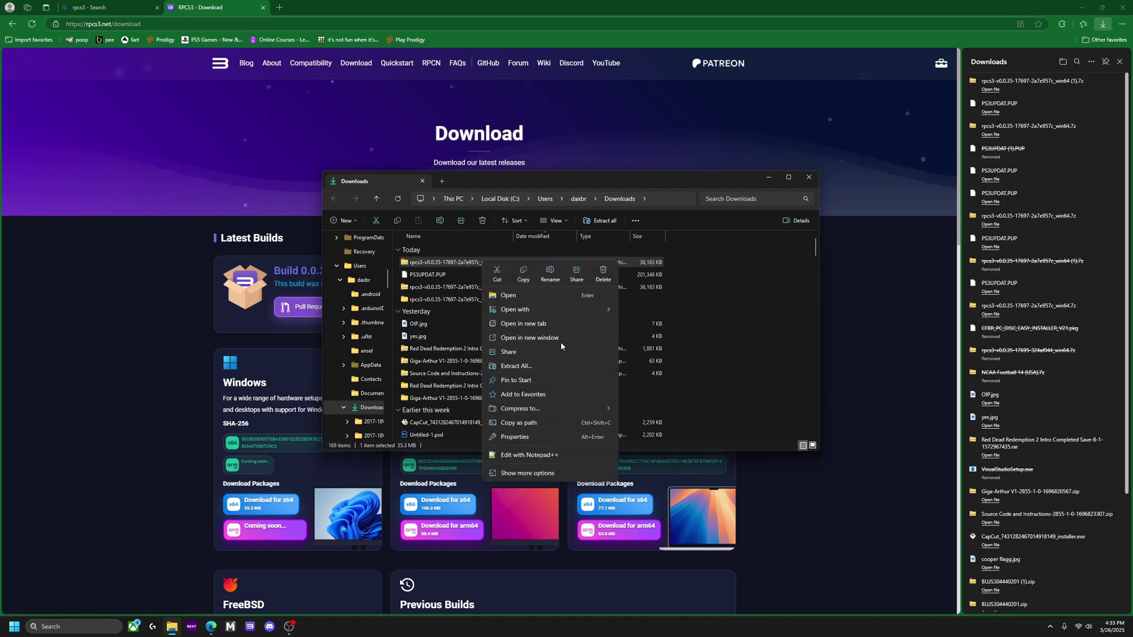
pyautogui.click(508, 365)
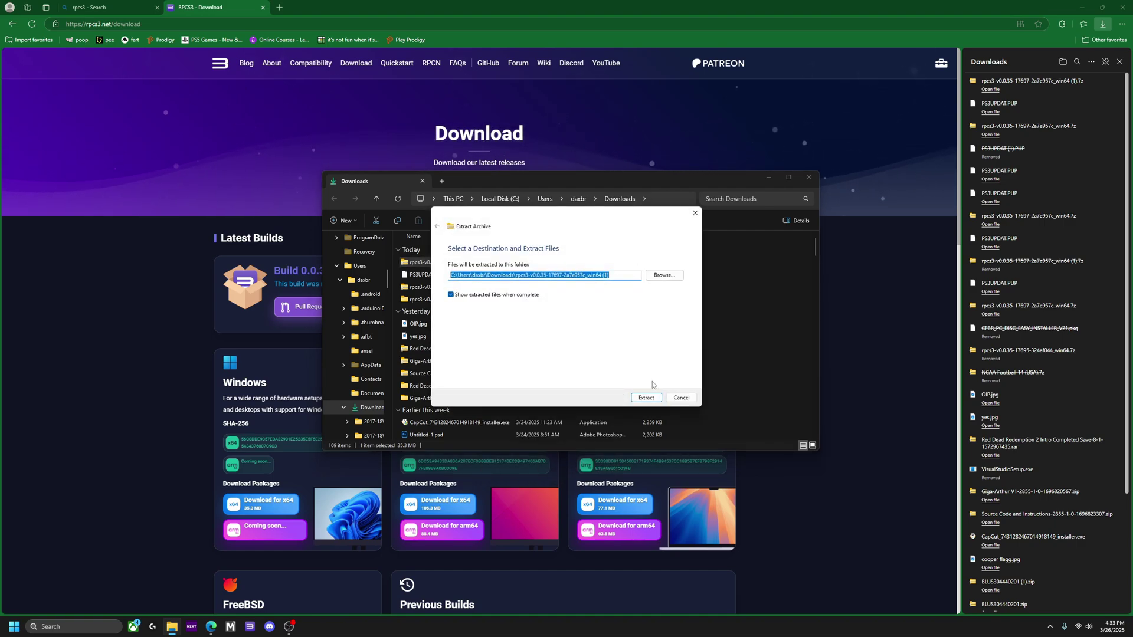
pyautogui.click(681, 397)
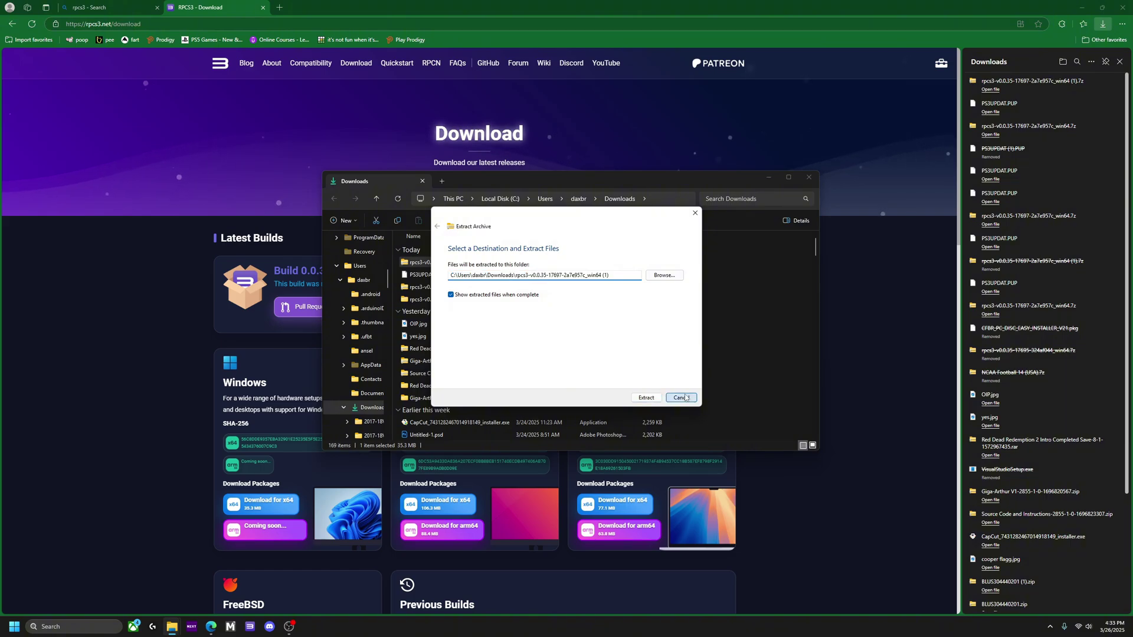
# Minimize the browser and open the already extracted rpcs3-v0.0.35-17697-2a7e957c_win64 folder in Downloads
pyautogui.click(1102, 7)
pyautogui.click(841, 36)
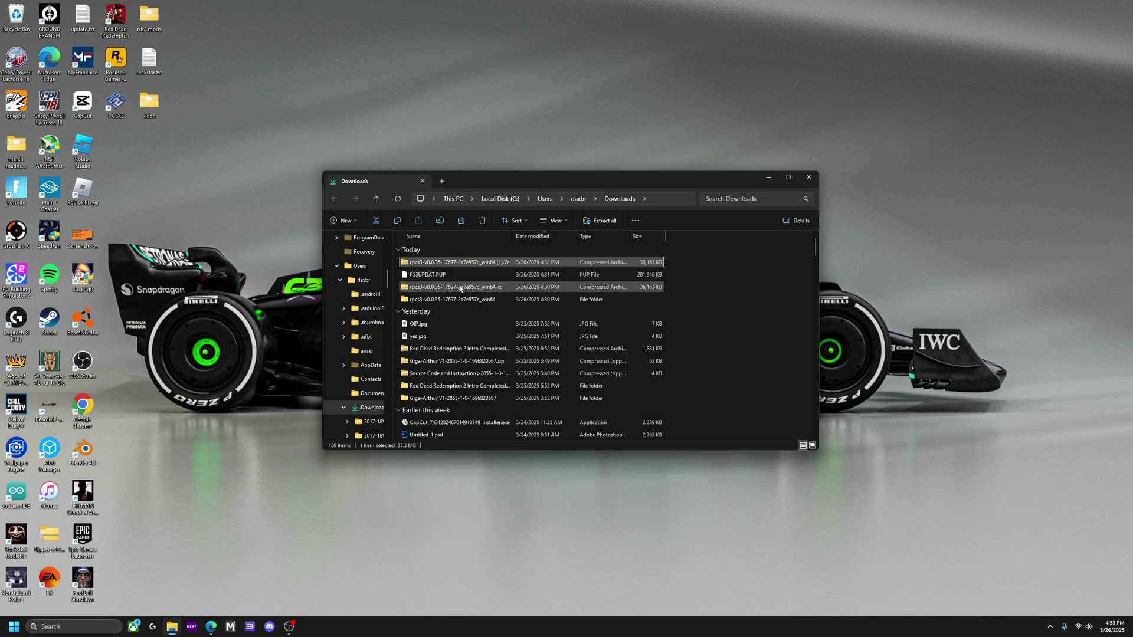
pyautogui.click(433, 300)
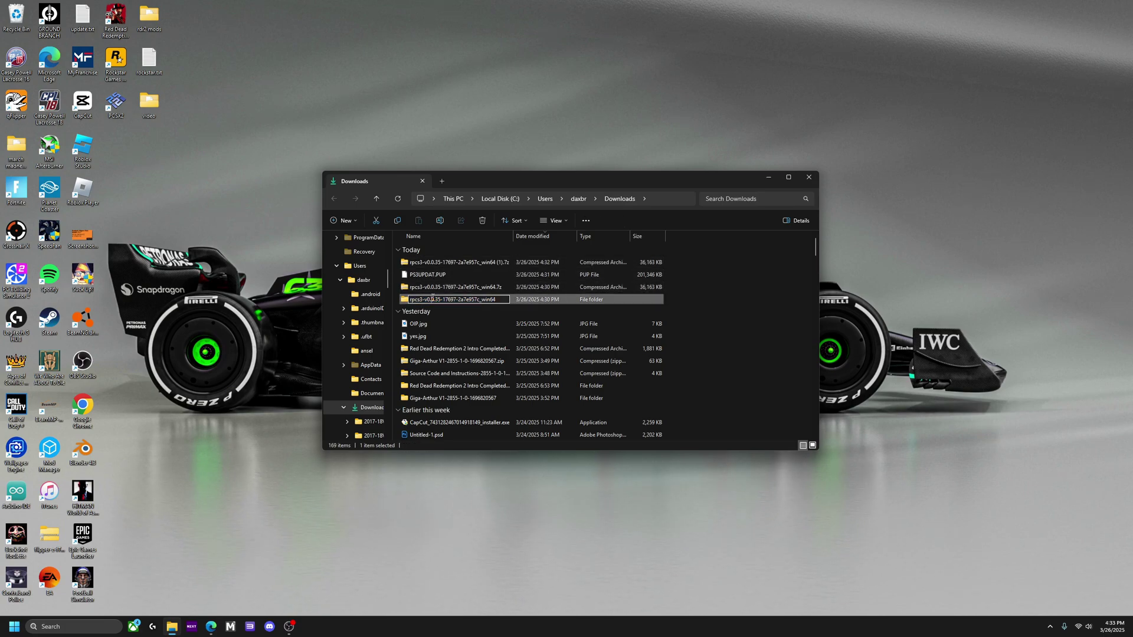
pyautogui.doubleClick(433, 299)
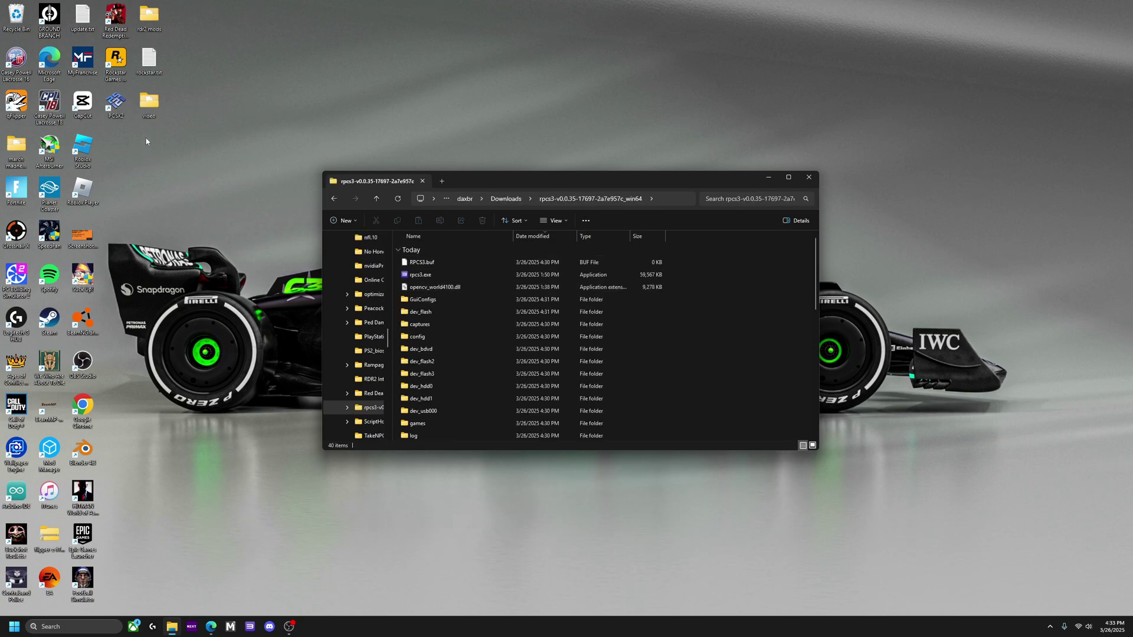
# Open the desktop's video folder and examine the NCAA Football 14 (USA) folder and the CFBR installer package
pyautogui.doubleClick(149, 103)
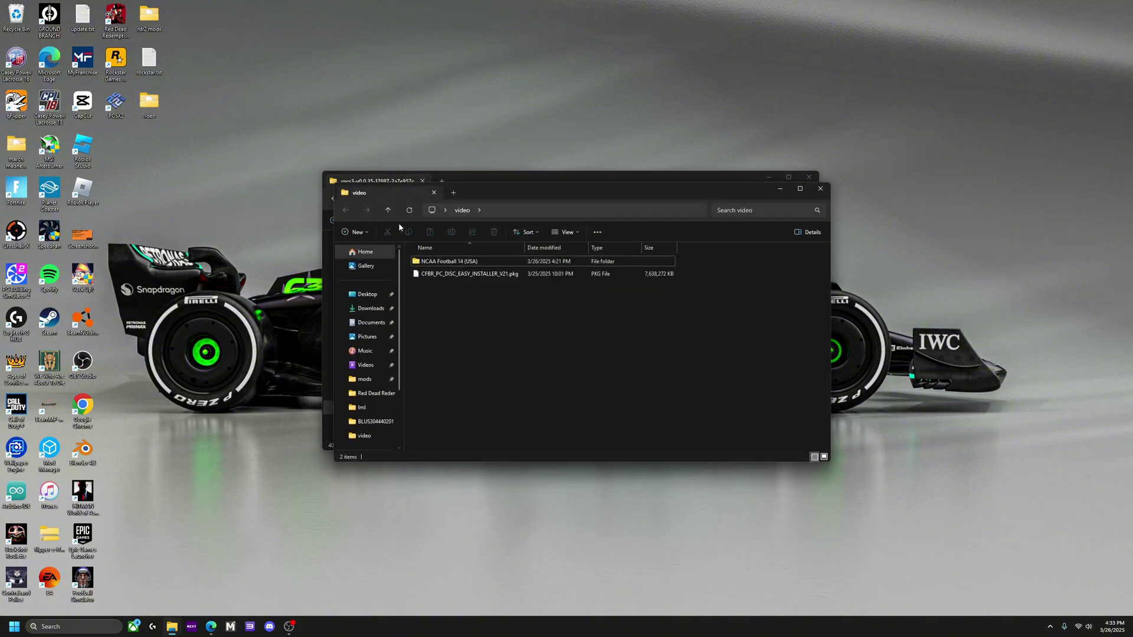
pyautogui.moveTo(500, 195); pyautogui.dragTo(788, 341)
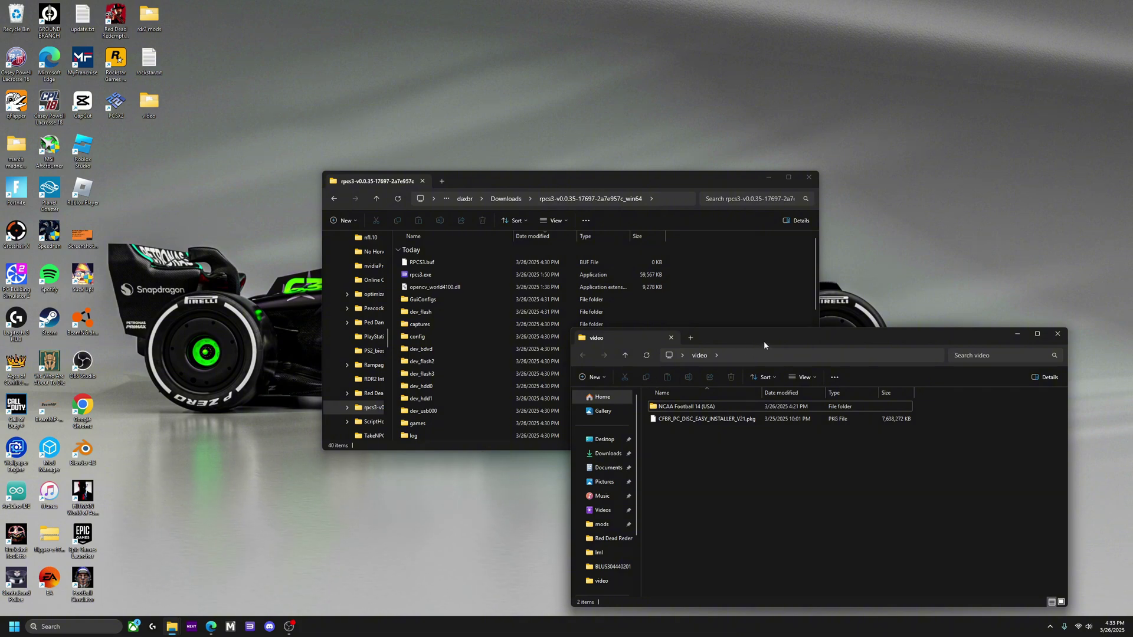
pyautogui.moveTo(764, 344); pyautogui.dragTo(647, 357)
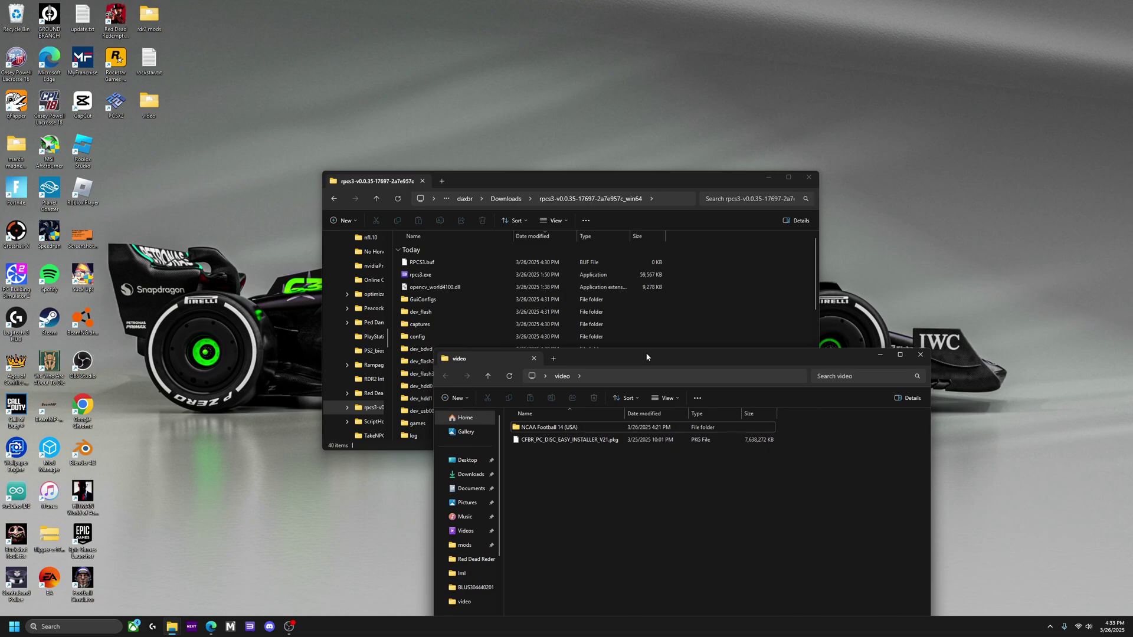
pyautogui.click(888, 355)
# Launch rpcs3.exe from the extracted emulator folder and reposition its window on the desktop
pyautogui.scroll(-1, 701, 365)
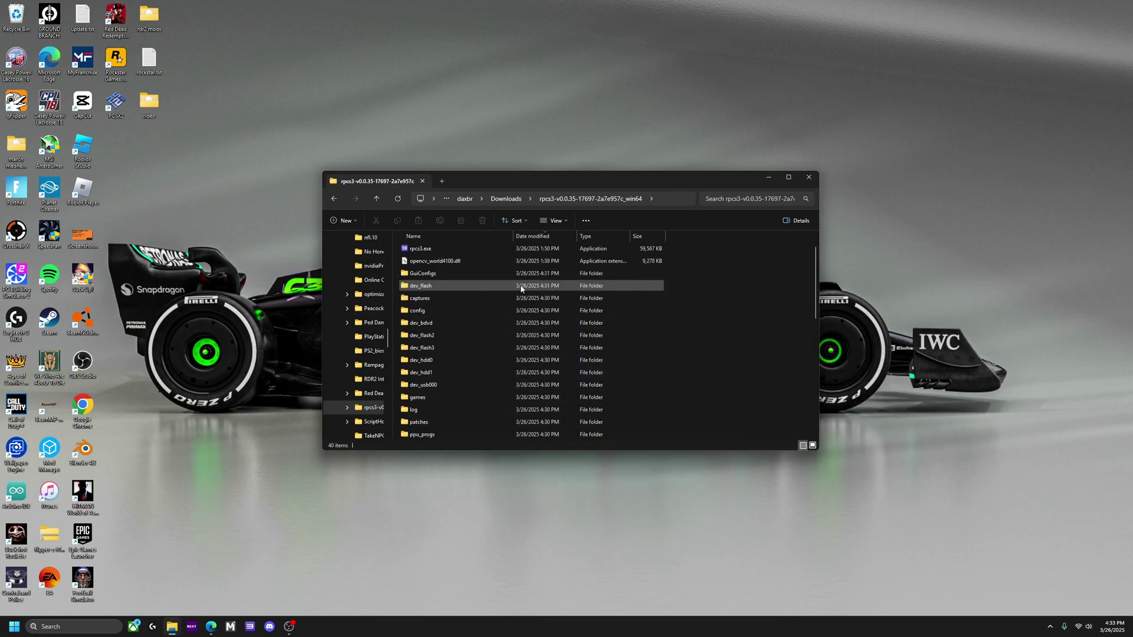
pyautogui.scroll(1, 422, 273)
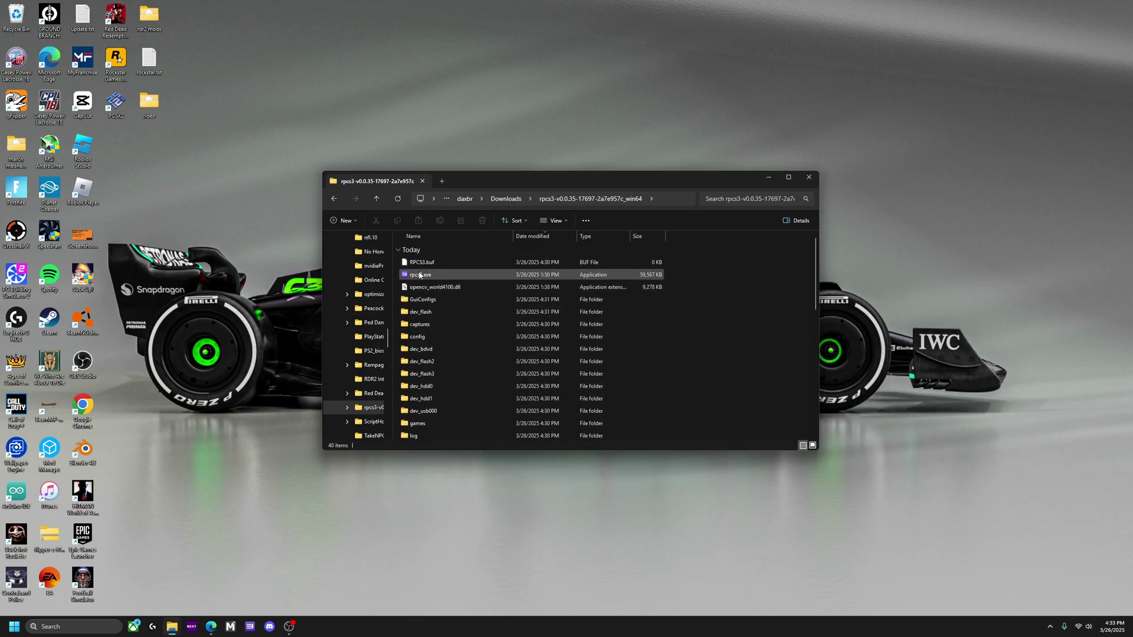
pyautogui.doubleClick(420, 275)
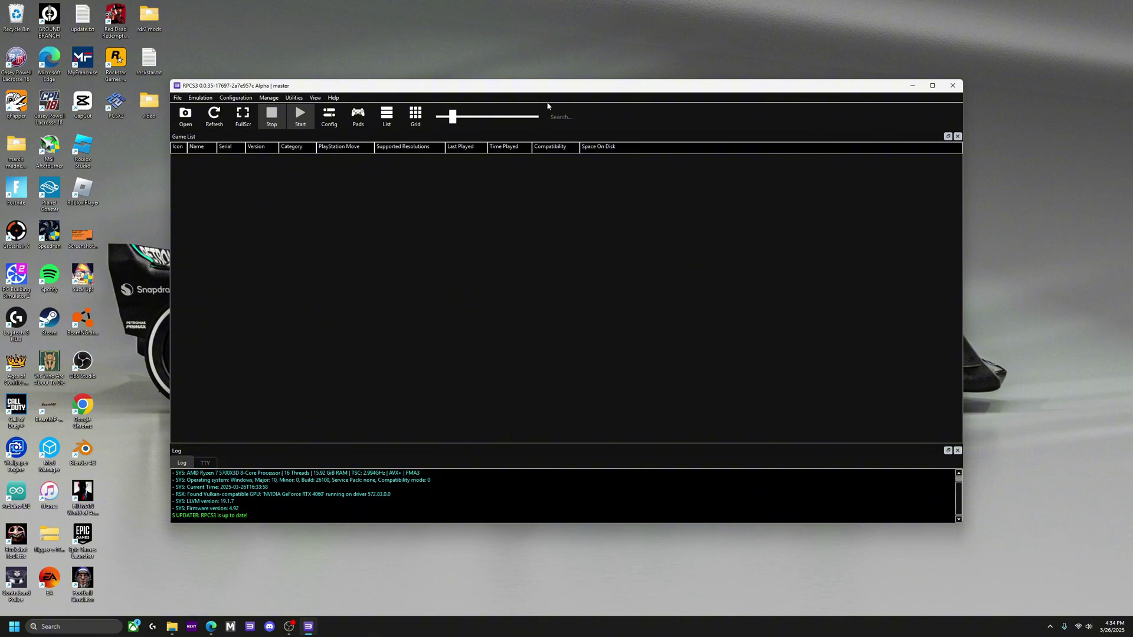
pyautogui.moveTo(547, 85); pyautogui.dragTo(570, 108)
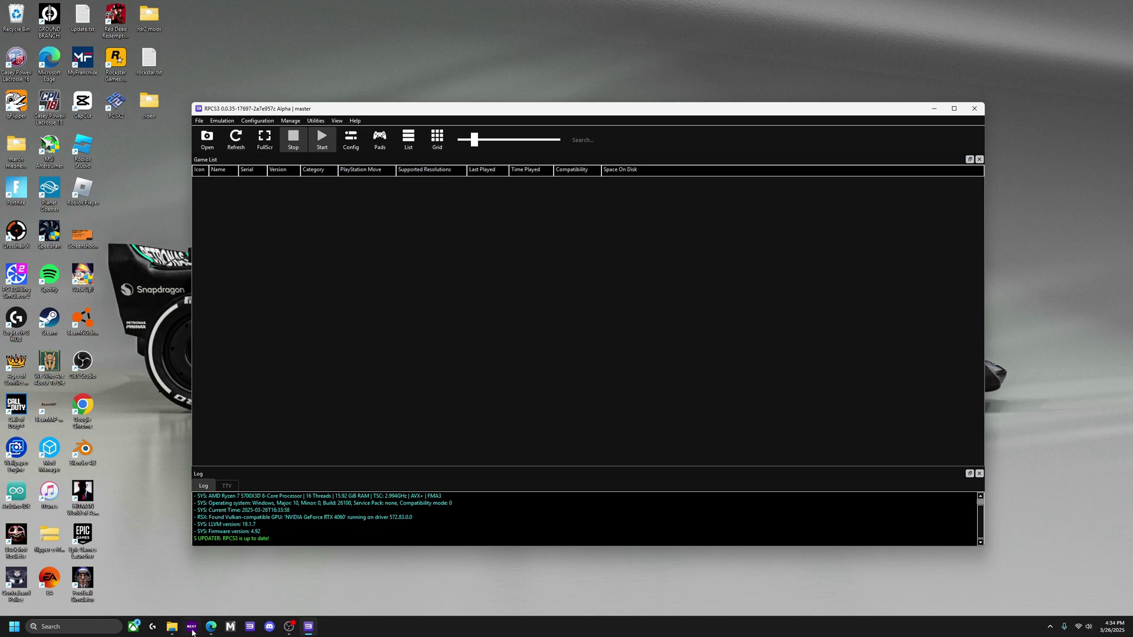
# Switch to Microsoft Edge, open a maximized new tab and close the two old RPCS3 tabs
pyautogui.click(211, 628)
pyautogui.click(441, 67)
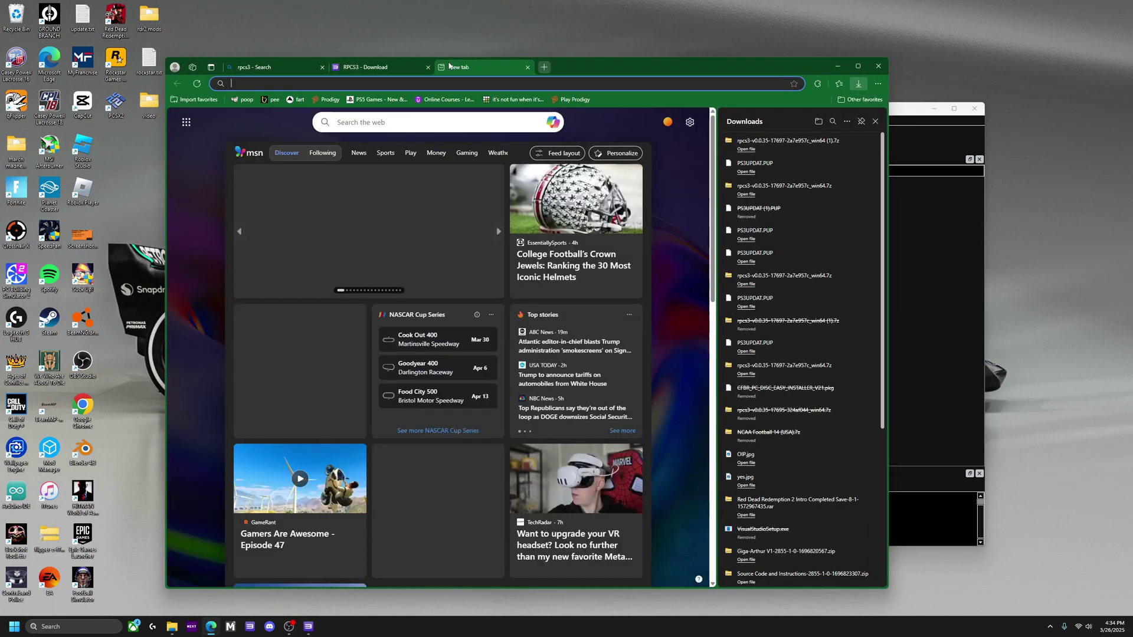
pyautogui.click(860, 67)
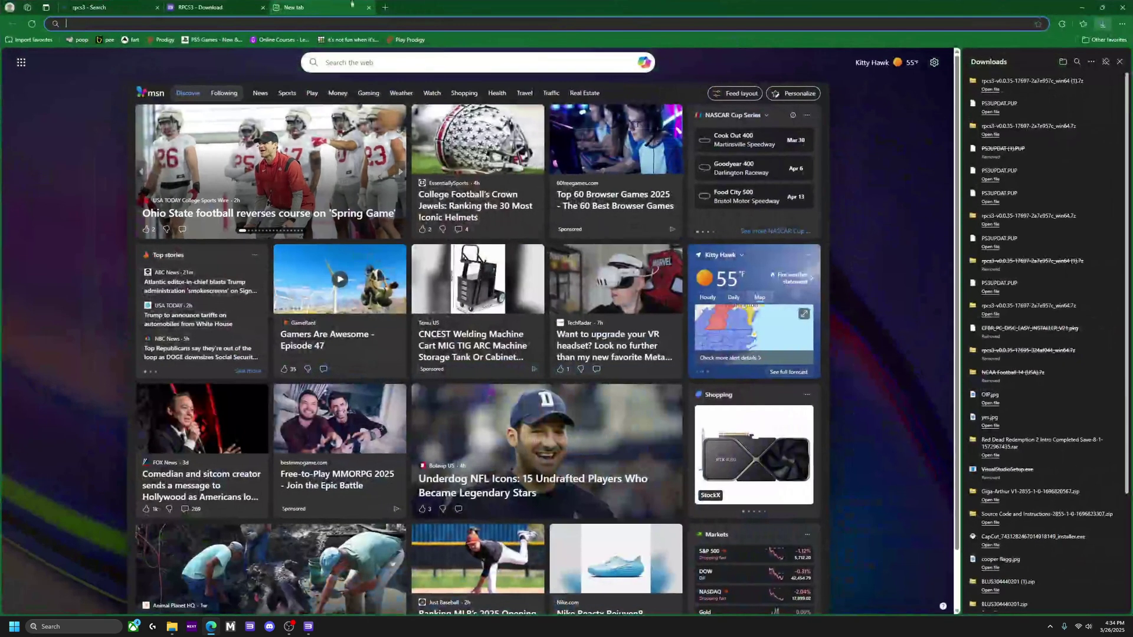
pyautogui.click(263, 8)
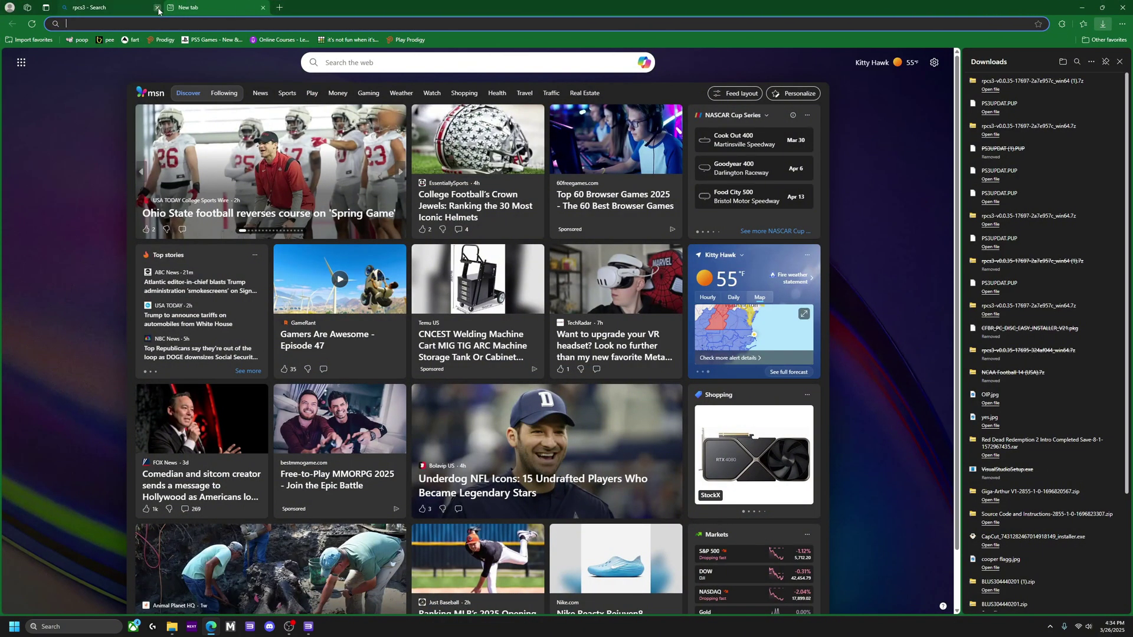
pyautogui.click(157, 7)
# Search the web for "ps3 update" and open PlayStation's official page on updating PS3 console system software
pyautogui.write('ps3')
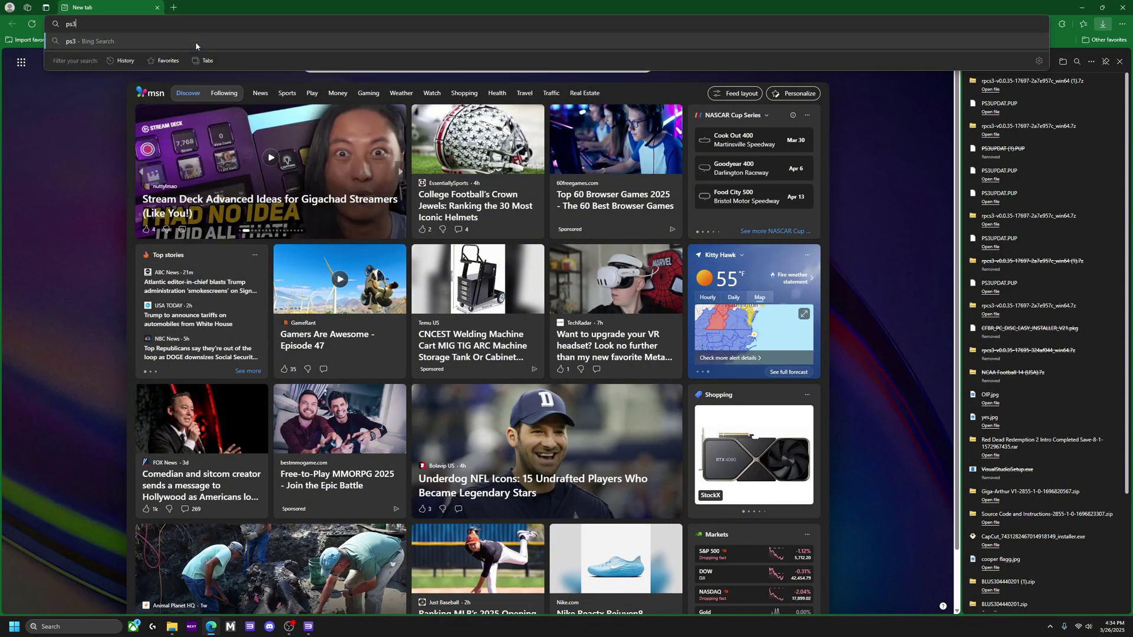
pyautogui.write(' update')
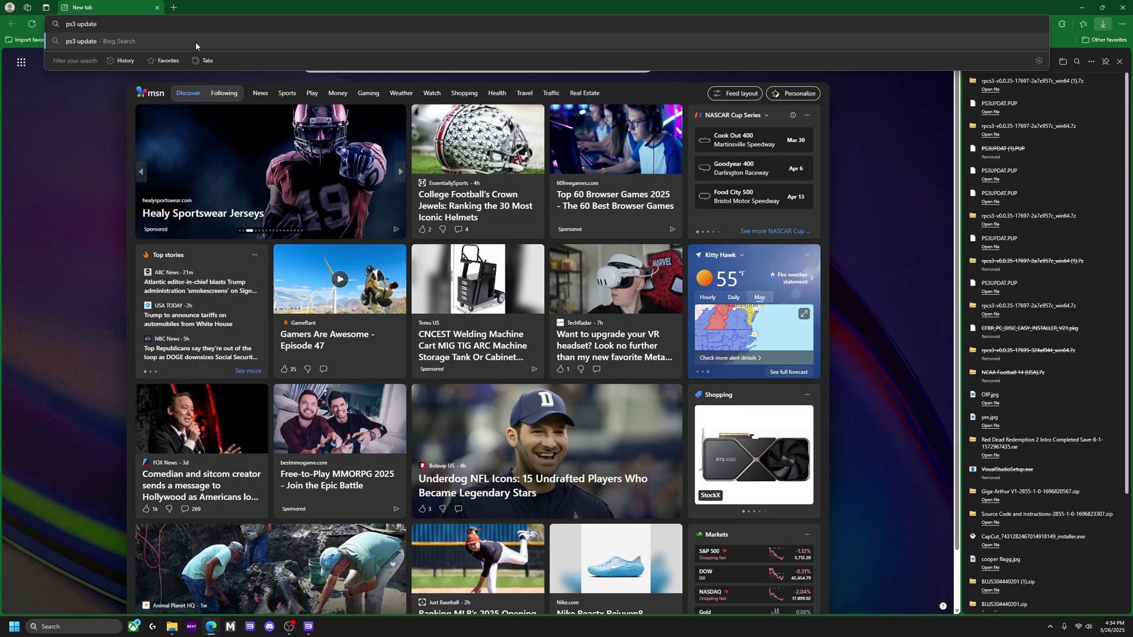
pyautogui.press('Return')
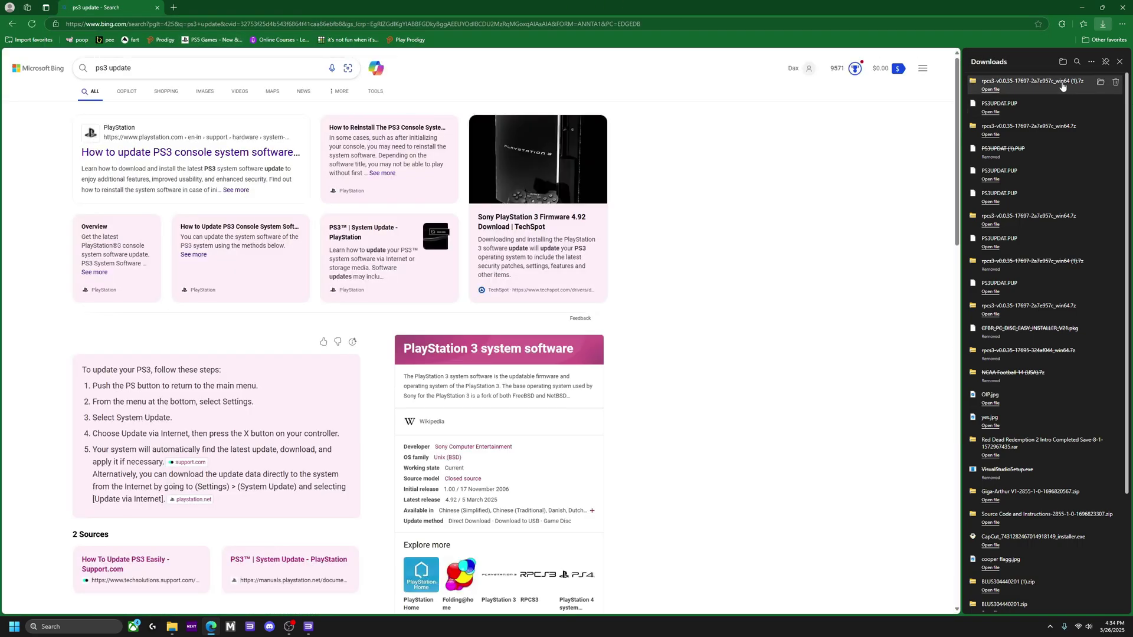
pyautogui.click(1119, 61)
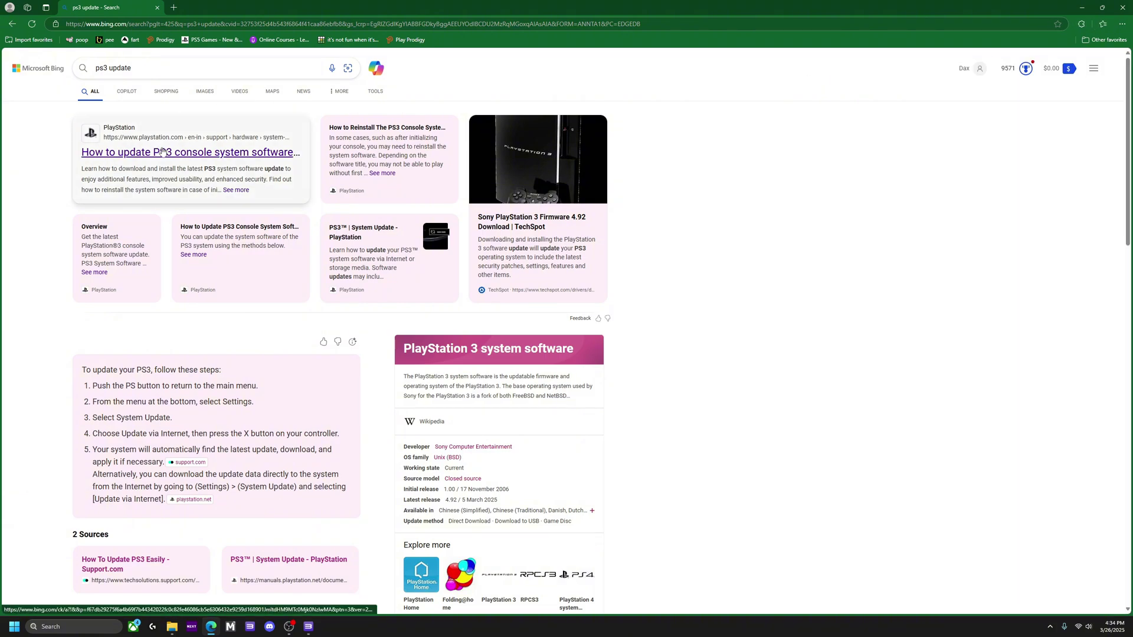
pyautogui.click(139, 151)
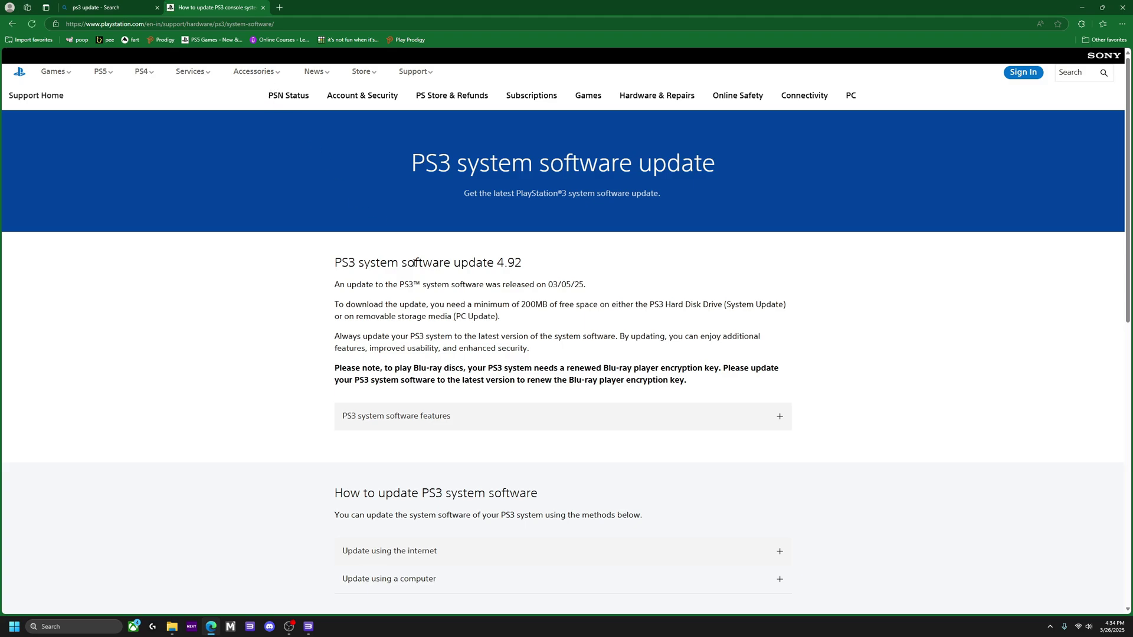
# Download the PS3 update file offered for updating using a computer, keeping it despite the security warning
pyautogui.scroll(-6, 416, 264)
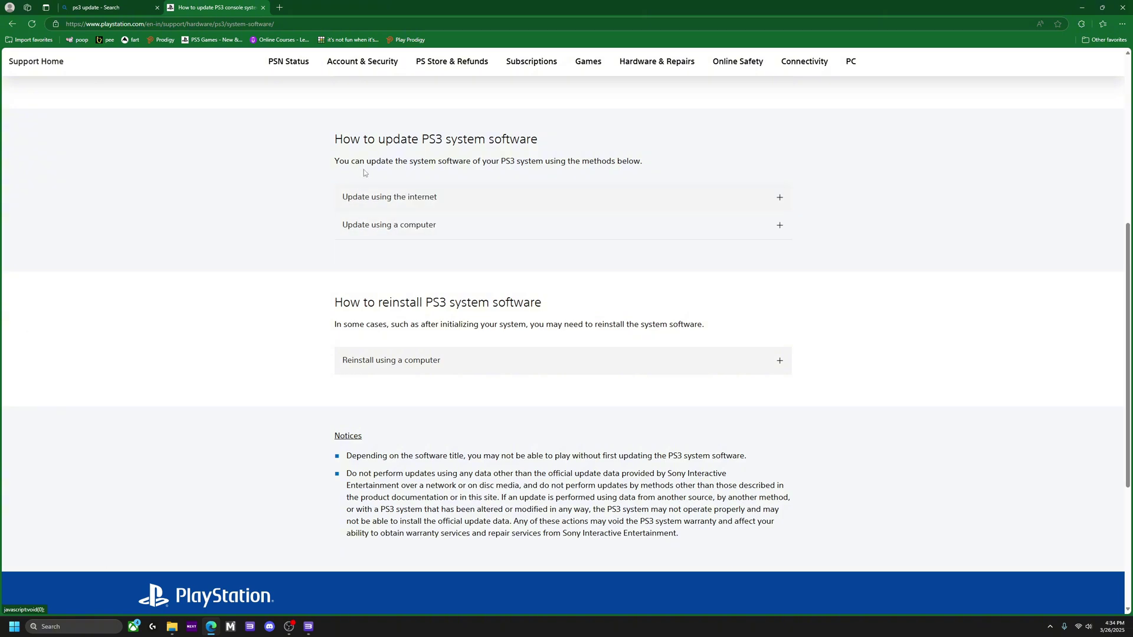
pyautogui.click(375, 227)
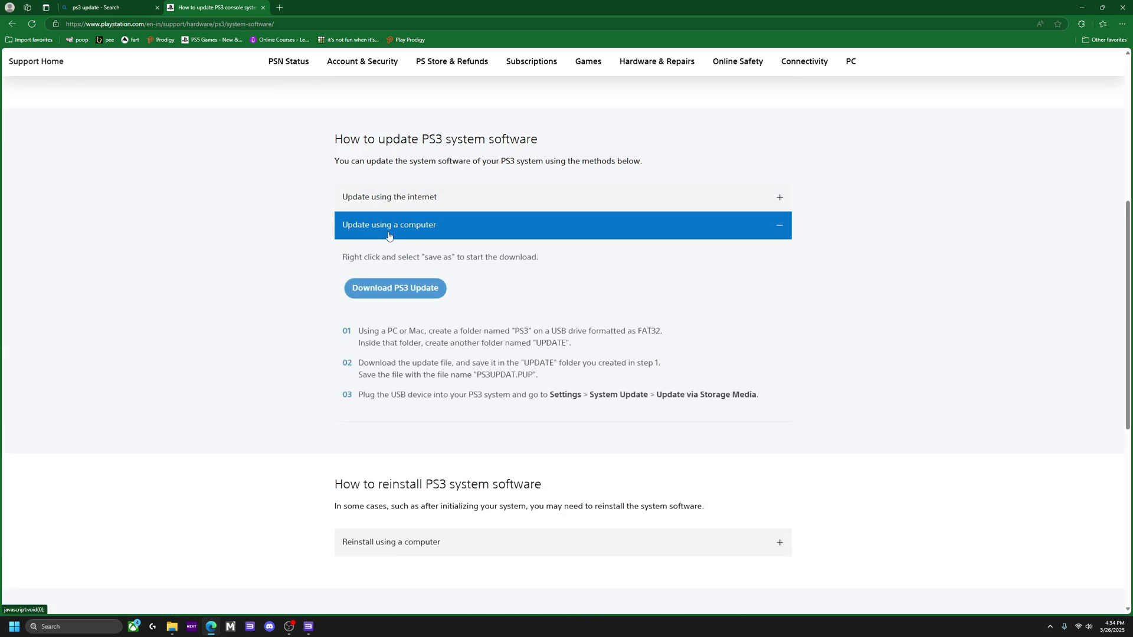
pyautogui.click(392, 290)
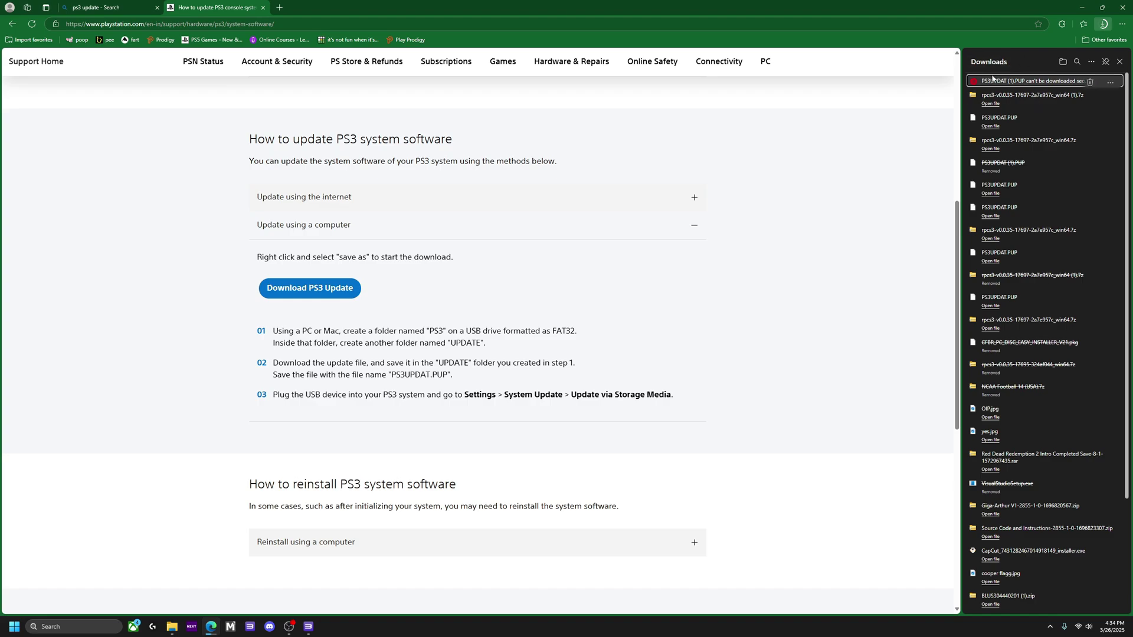
pyautogui.click(1110, 84)
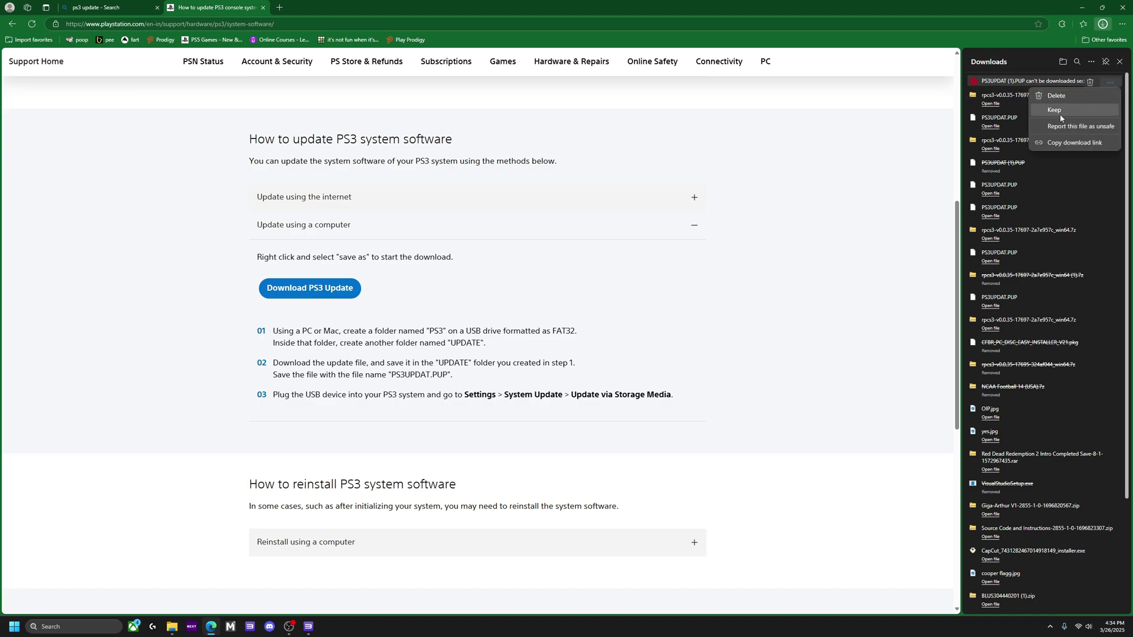
pyautogui.click(1043, 110)
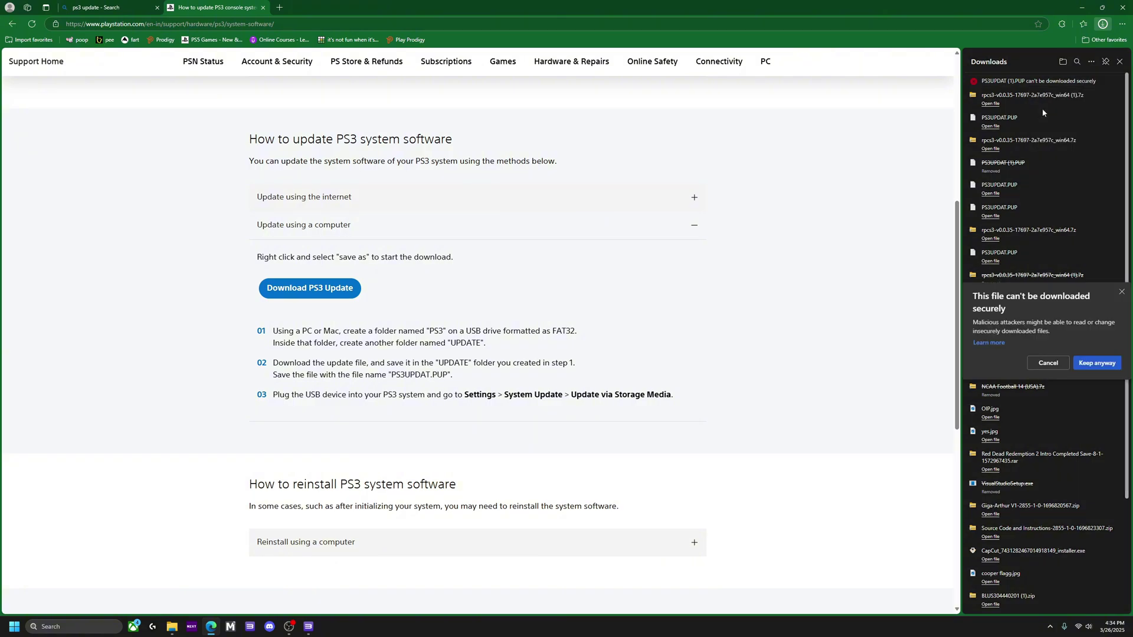
pyautogui.click(1101, 364)
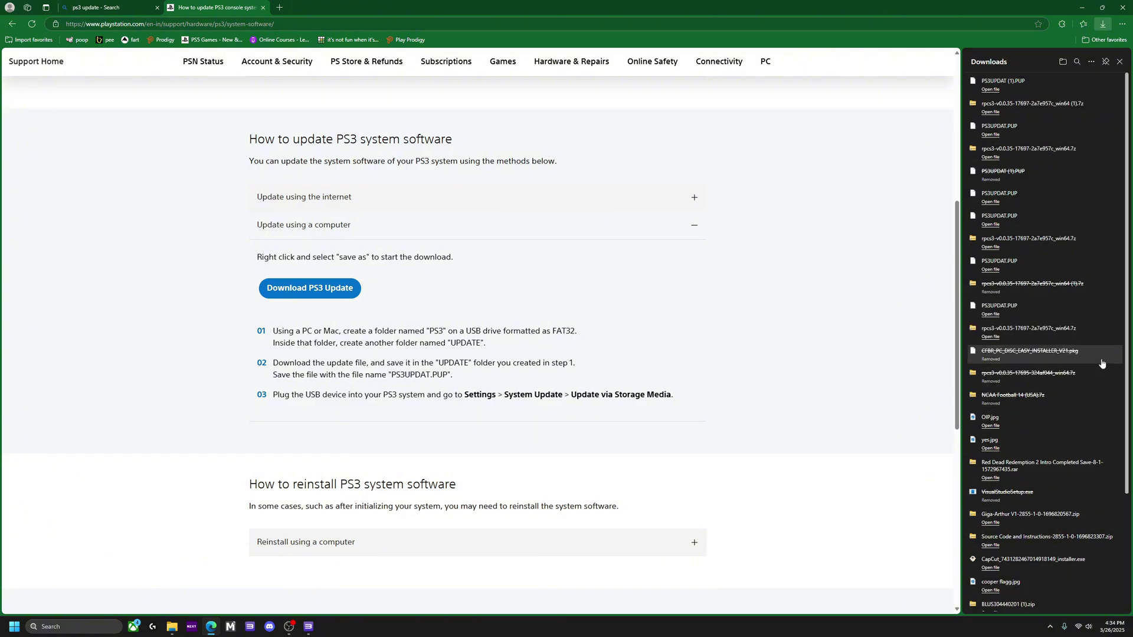
# Switch to RPCS3 and install the firmware from PS3UPDAT.PUP in Downloads, agreeing to overwrite the existing installation
pyautogui.click(1081, 7)
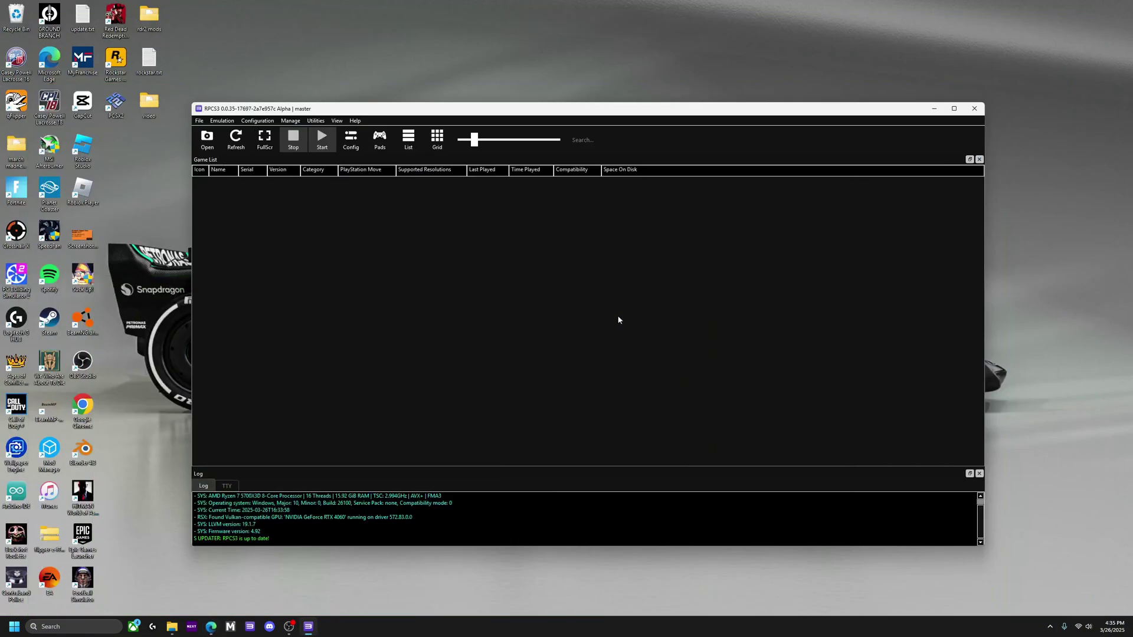
pyautogui.click(200, 121)
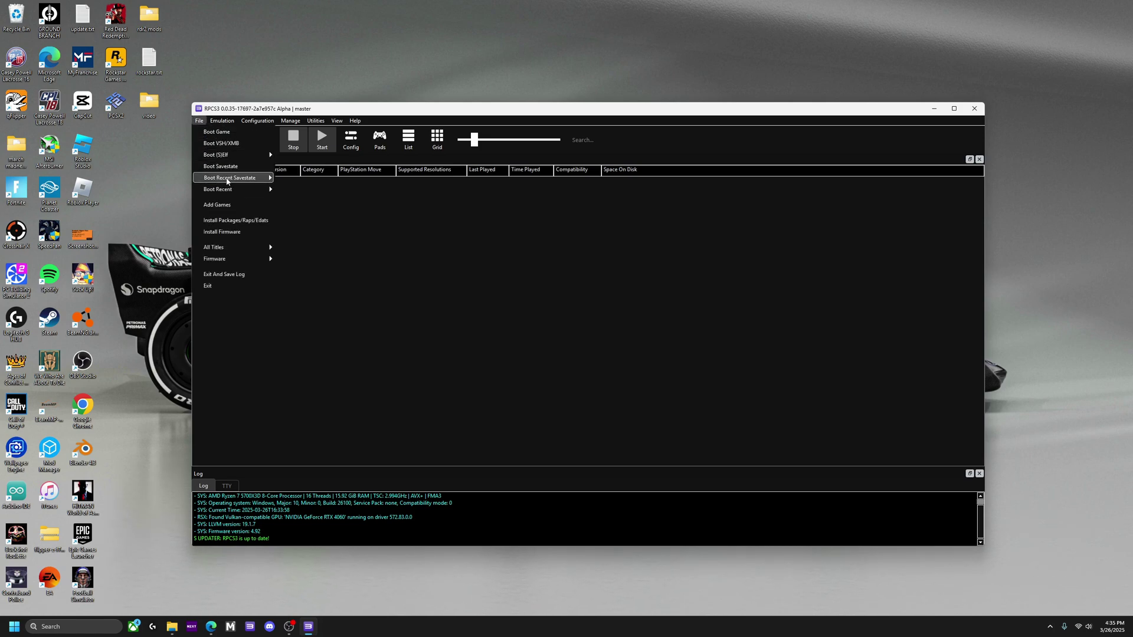
pyautogui.click(253, 233)
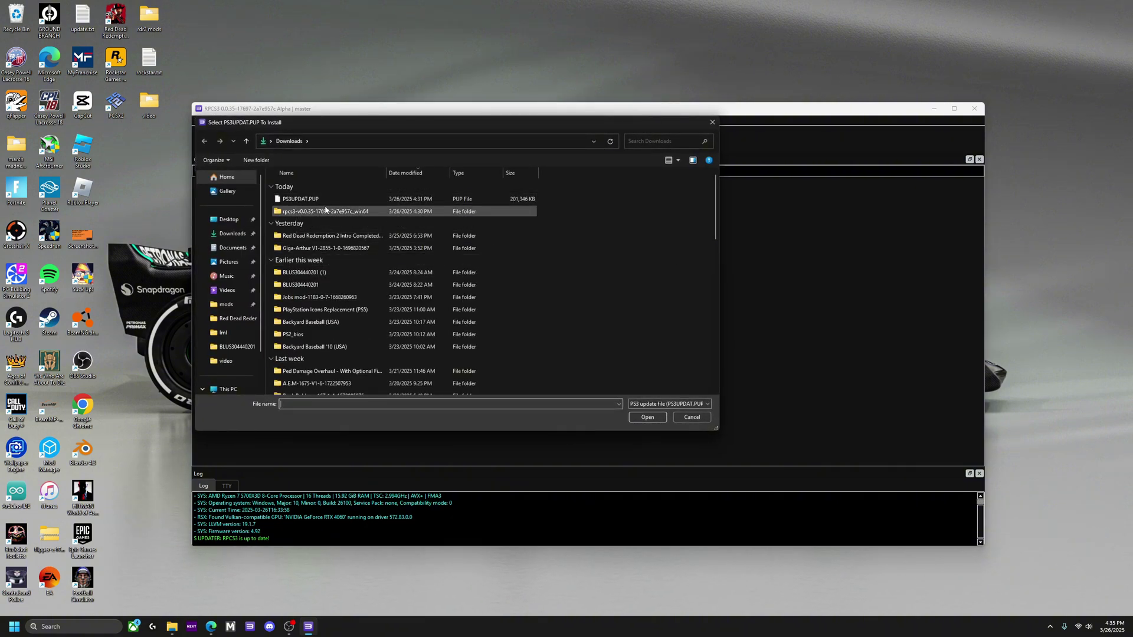
pyautogui.click(327, 200)
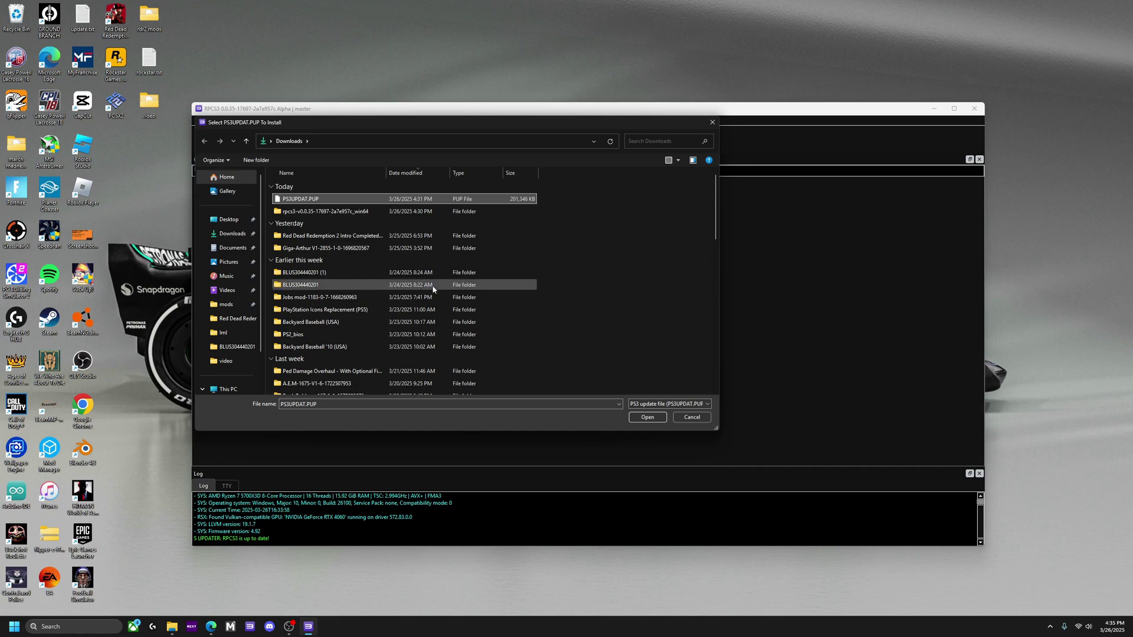
pyautogui.click(647, 417)
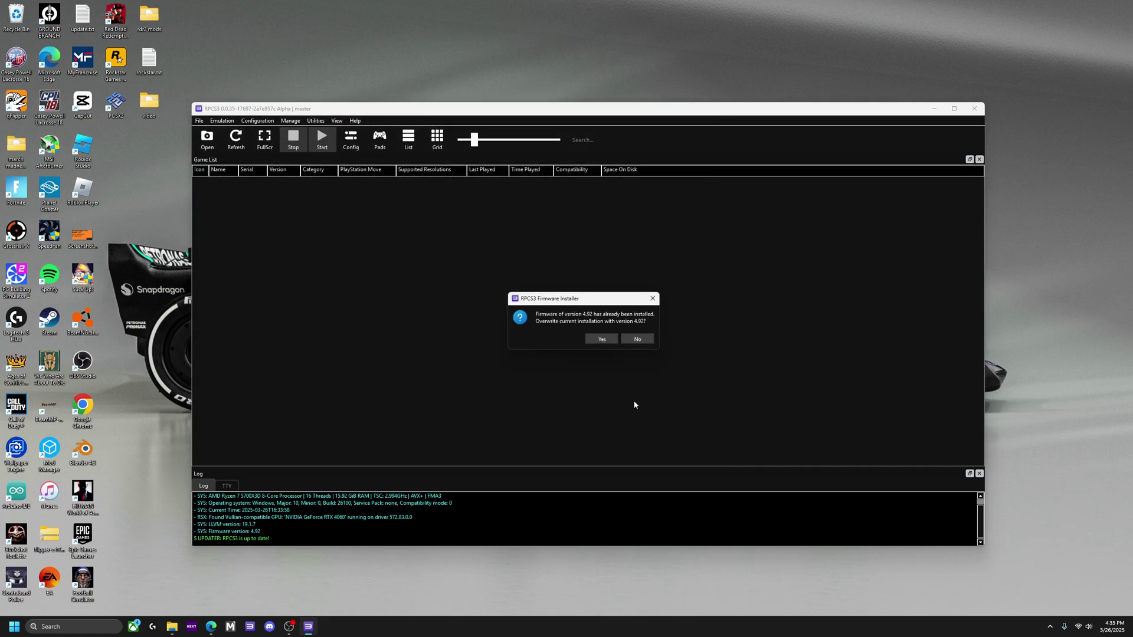
pyautogui.click(594, 341)
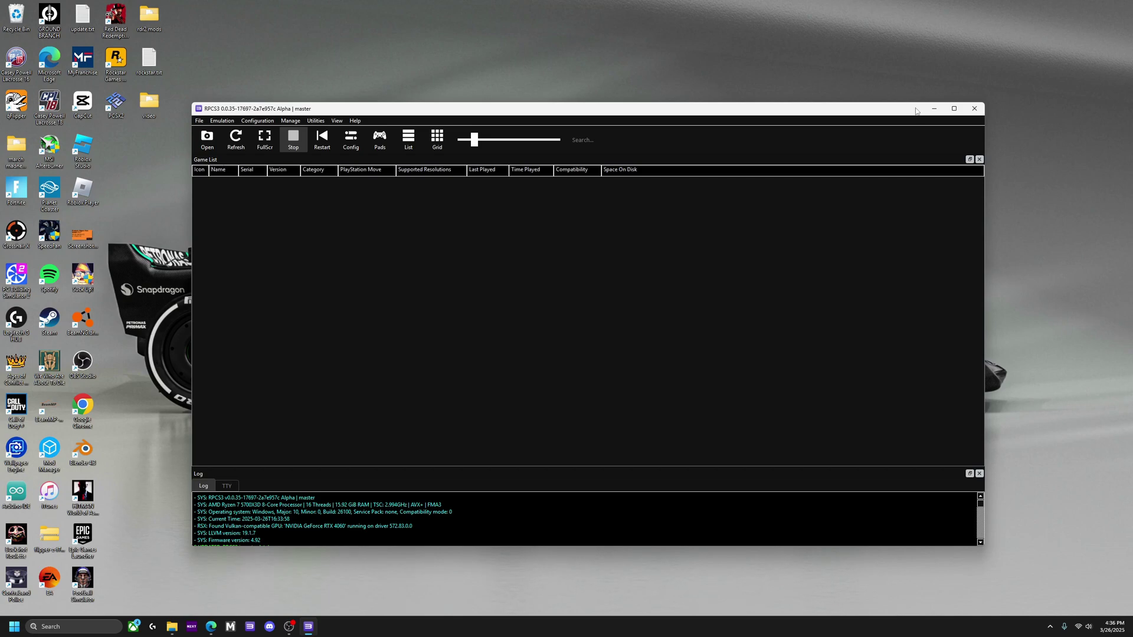
# Minimize RPCS3 and create a folder named disc inside dev_hdd0 in the emulator's folder, enlarging the File Explorer window
pyautogui.click(933, 109)
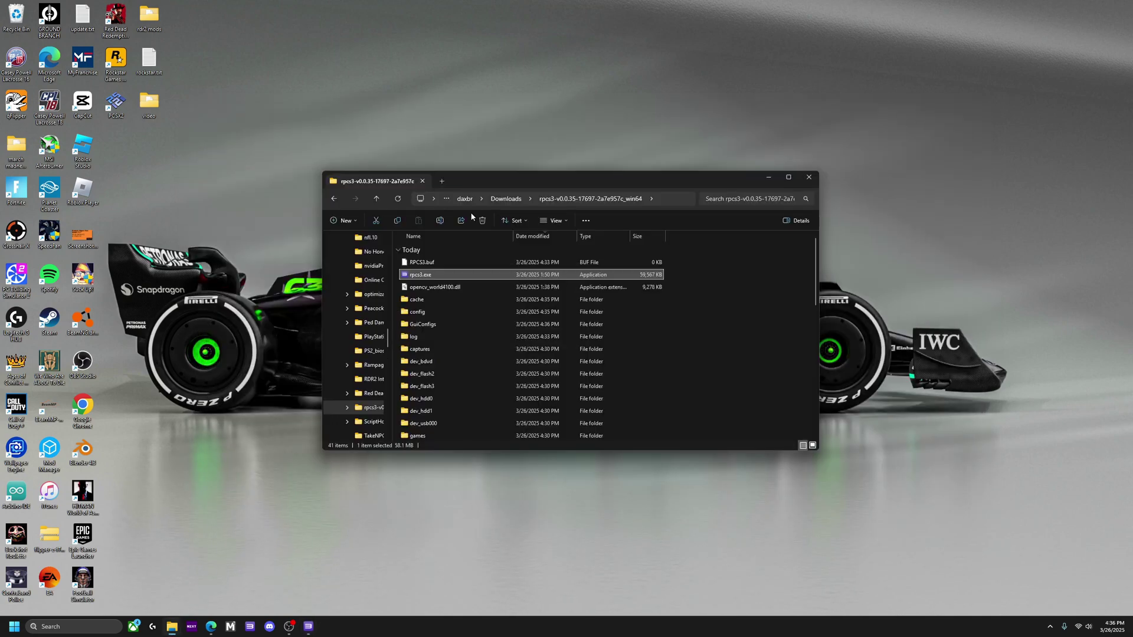
pyautogui.scroll(1, 466, 342)
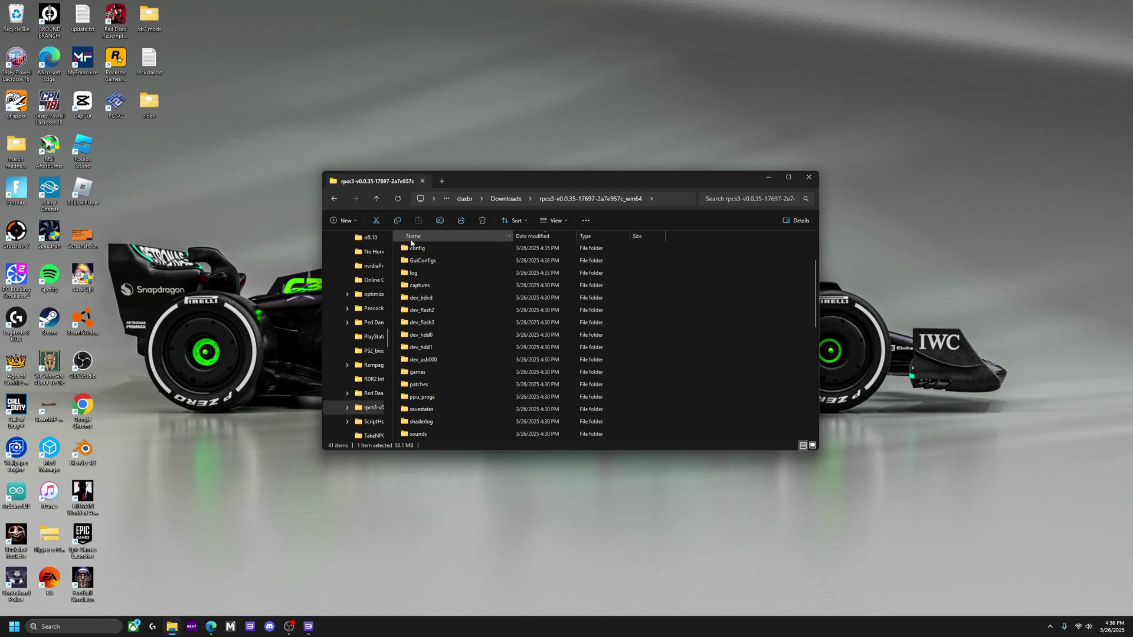
pyautogui.doubleClick(440, 336)
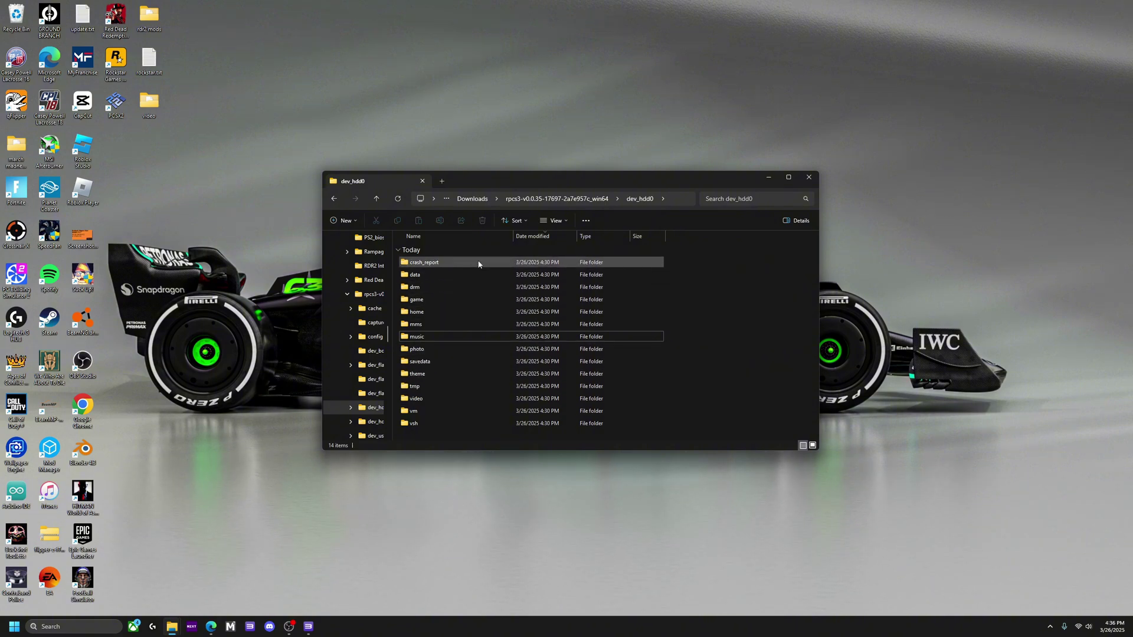
pyautogui.rightClick(407, 429)
pyautogui.moveTo(382, 450); pyautogui.dragTo(384, 513)
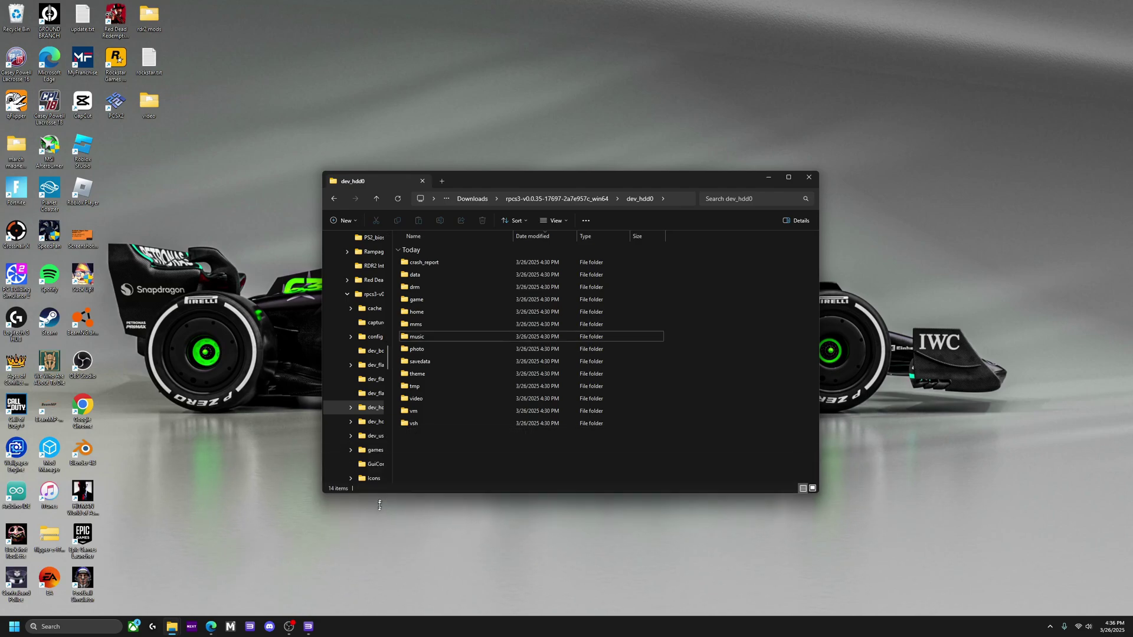
pyautogui.rightClick(452, 438)
pyautogui.moveTo(476, 508)
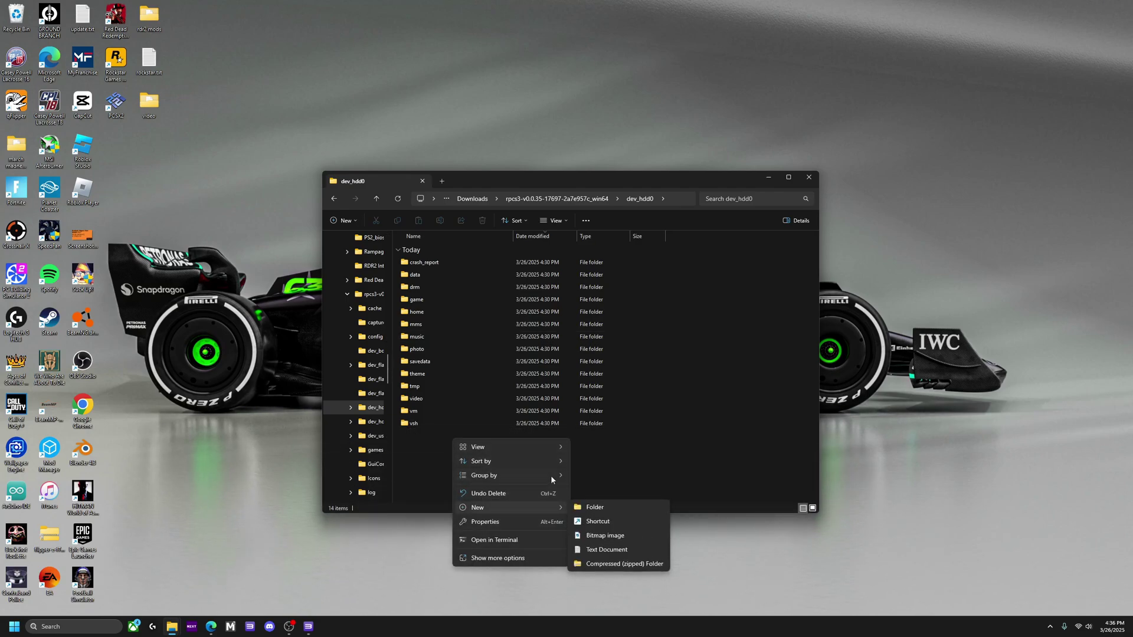
pyautogui.click(597, 507)
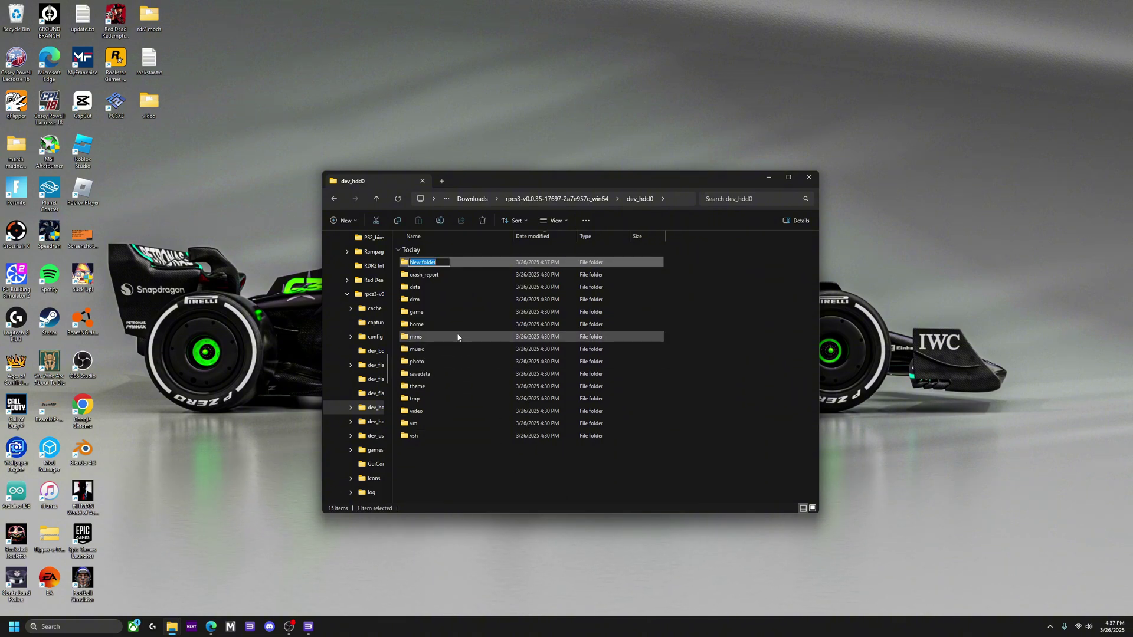
pyautogui.press('BackSpace')
pyautogui.press('Return')
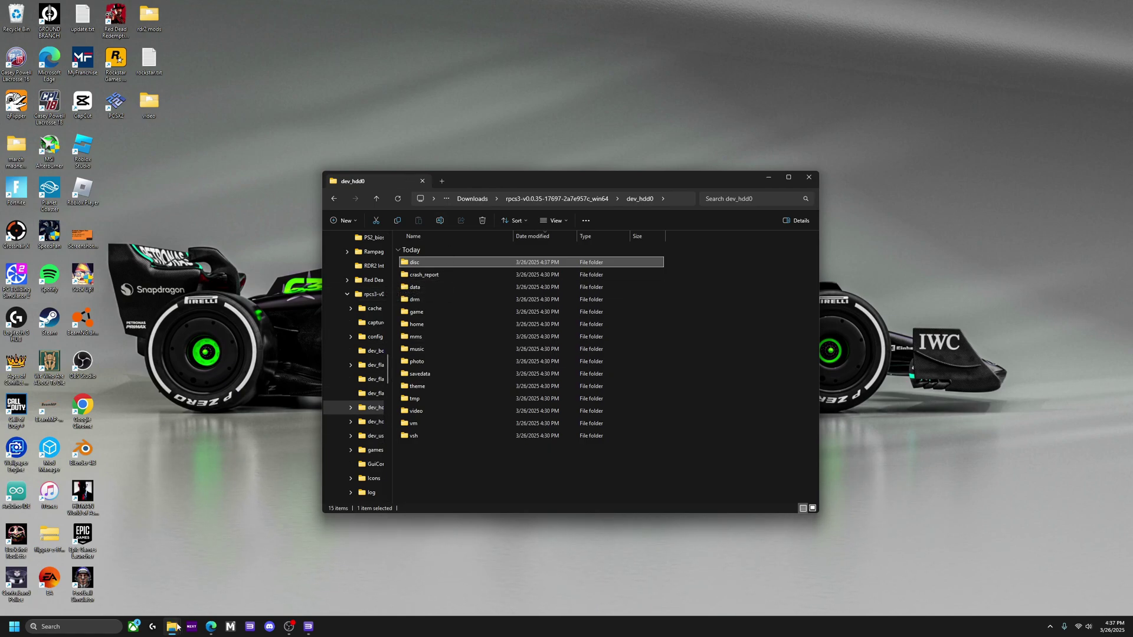
# Bring up the video folder window and arrange it beside the dev_hdd0 window without overlap
pyautogui.moveTo(176, 627)
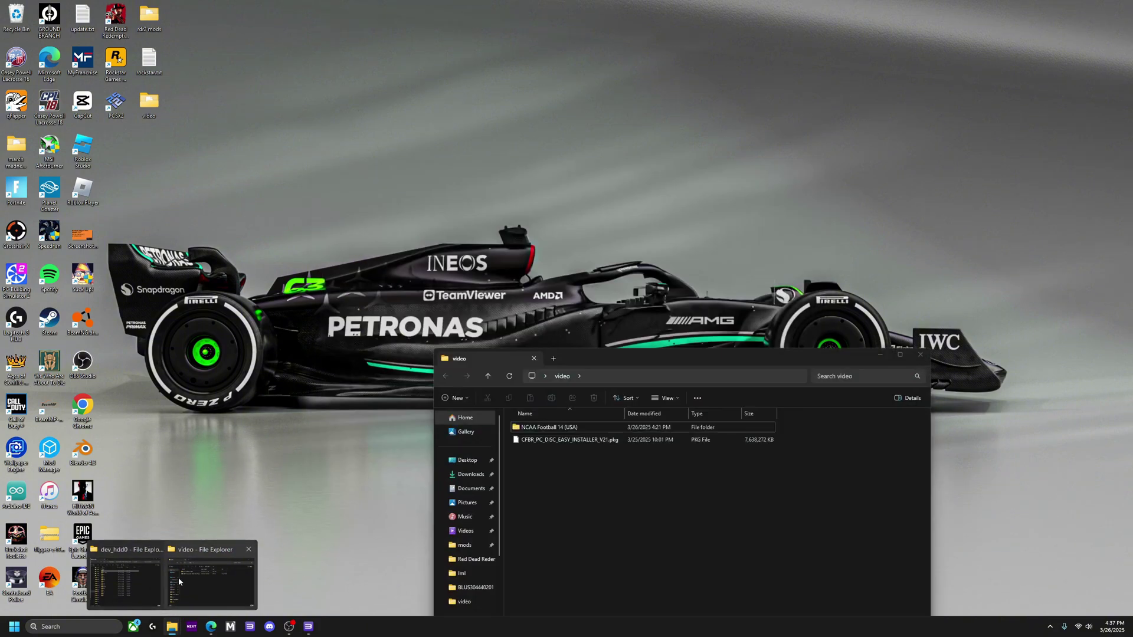
pyautogui.click(178, 577)
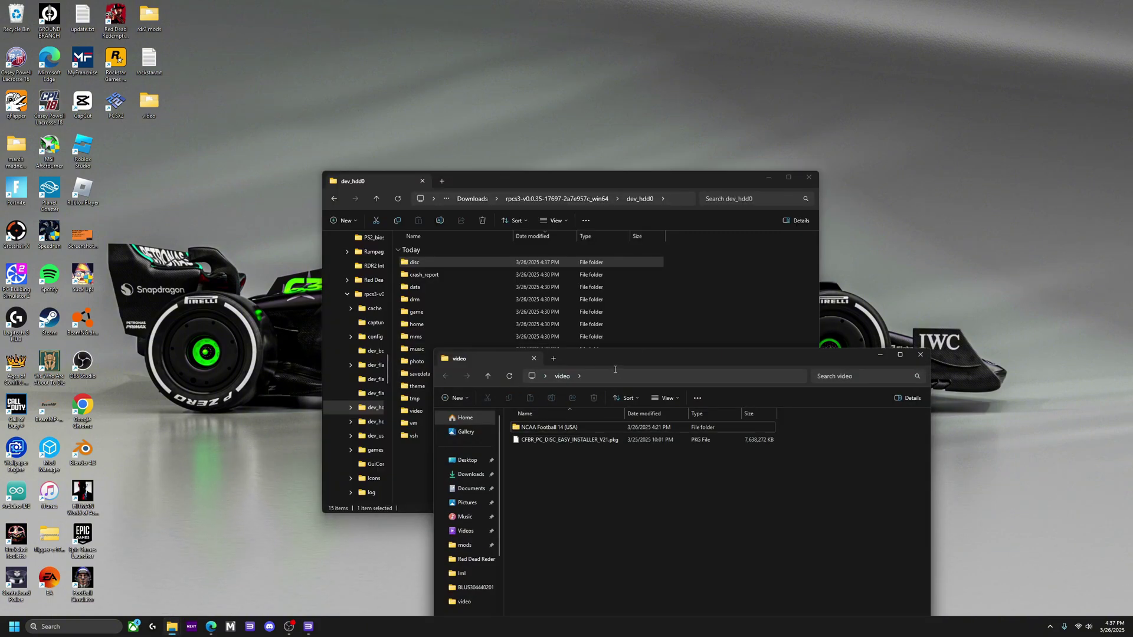
pyautogui.moveTo(616, 360); pyautogui.dragTo(838, 314)
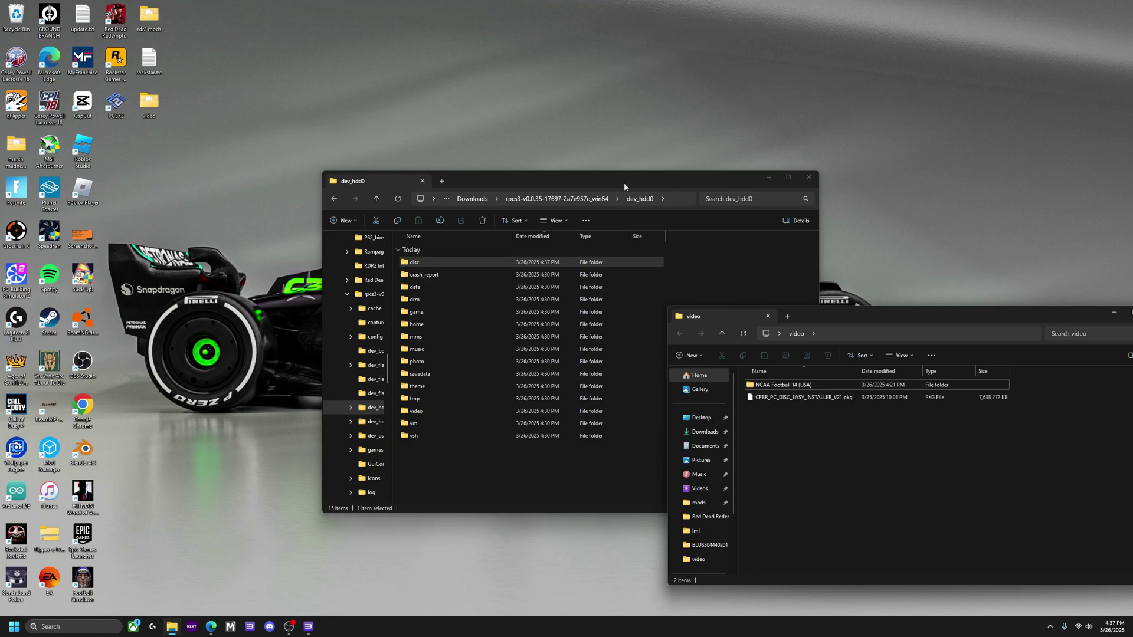
pyautogui.moveTo(624, 183); pyautogui.dragTo(375, 135)
# Inside NCAA Football 14 (USA) in the video folder, rename the game folder as BLUS31159-[NCAA Football 14]
pyautogui.doubleClick(777, 385)
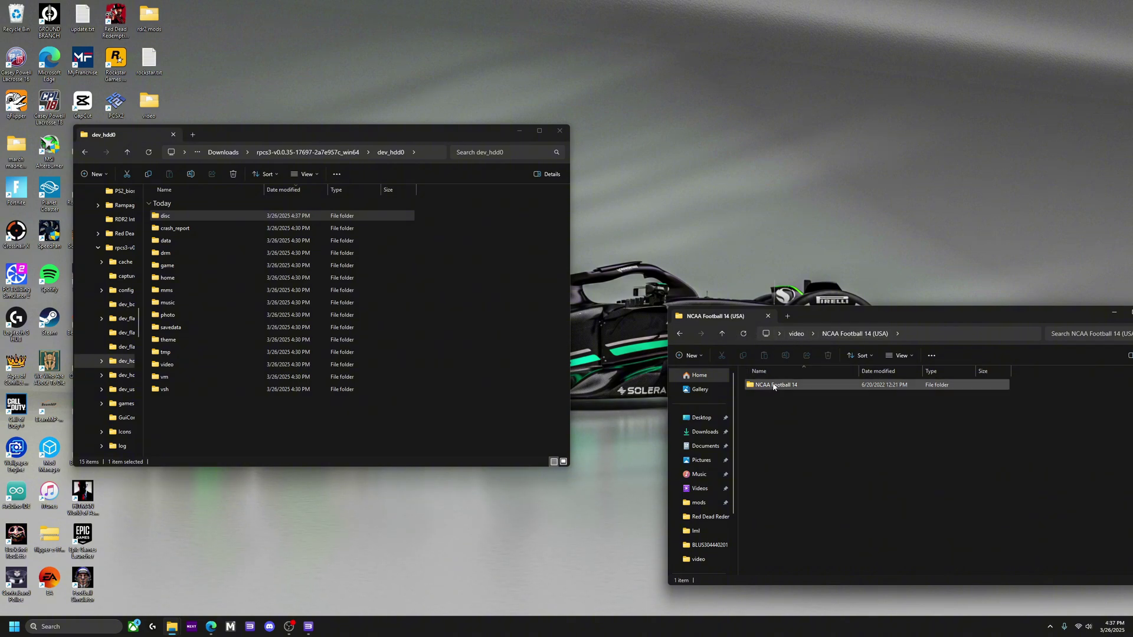
pyautogui.click(719, 335)
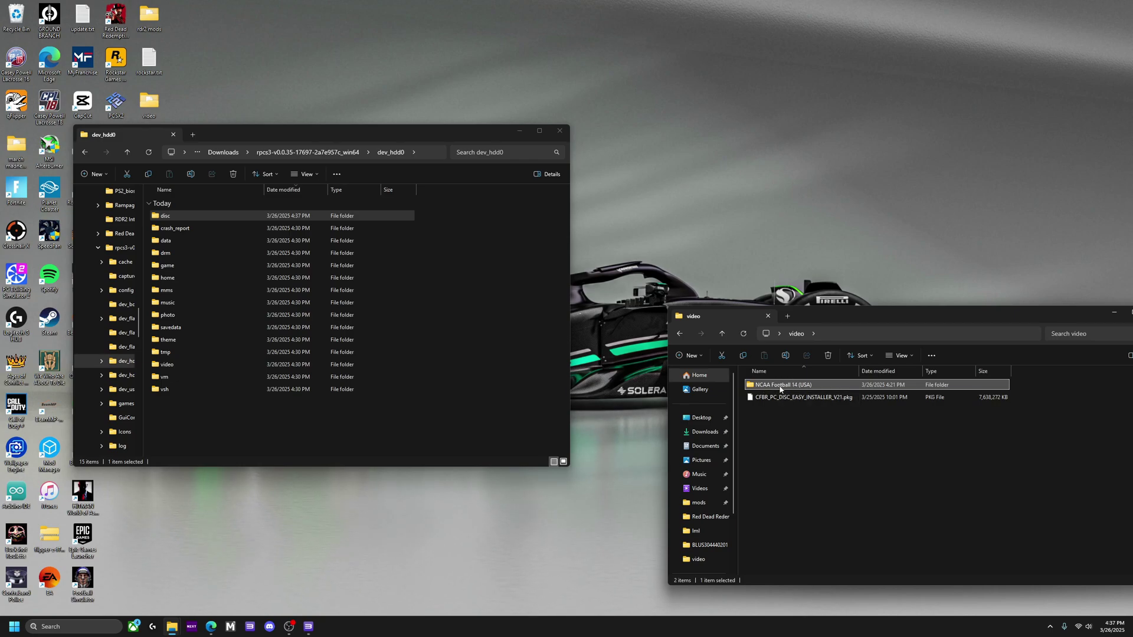
pyautogui.doubleClick(780, 388)
pyautogui.rightClick(794, 386)
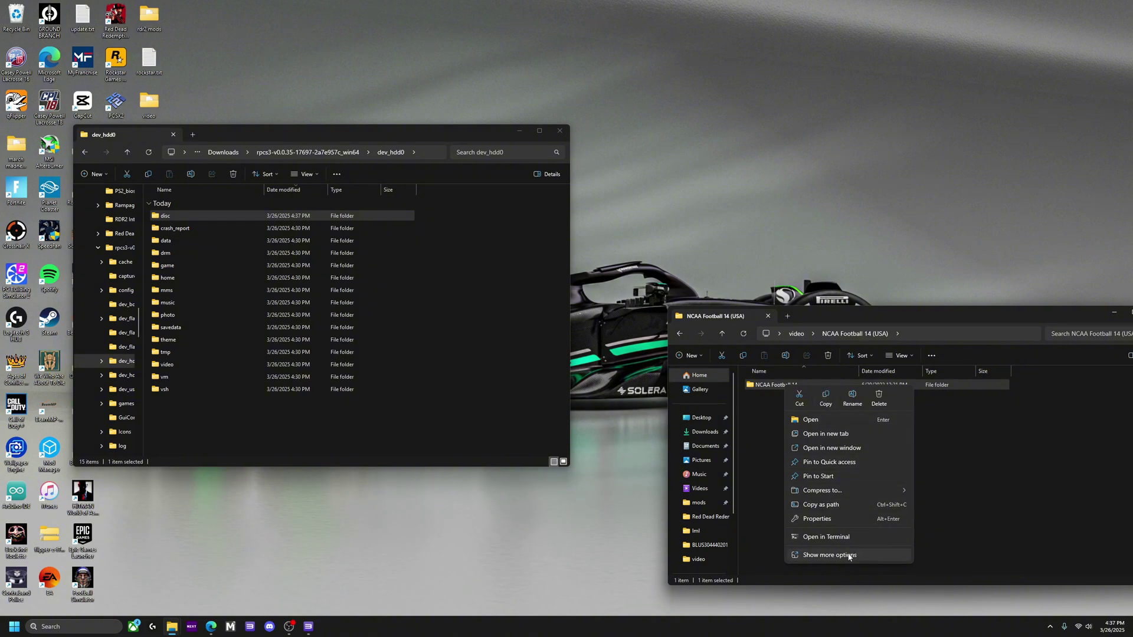
pyautogui.click(852, 555)
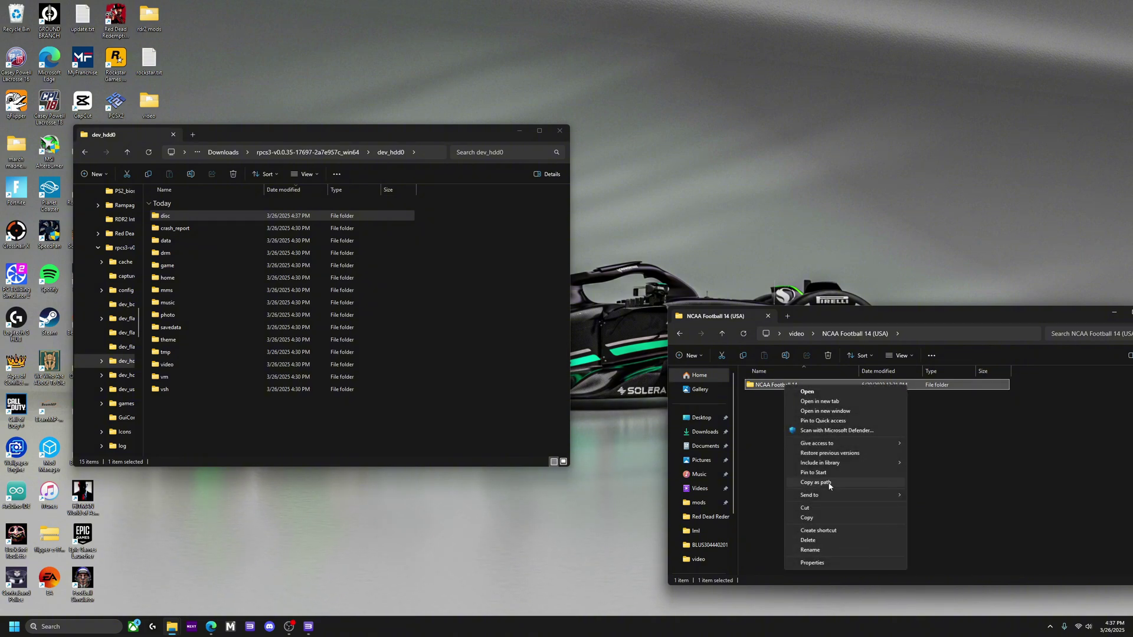
pyautogui.click(811, 550)
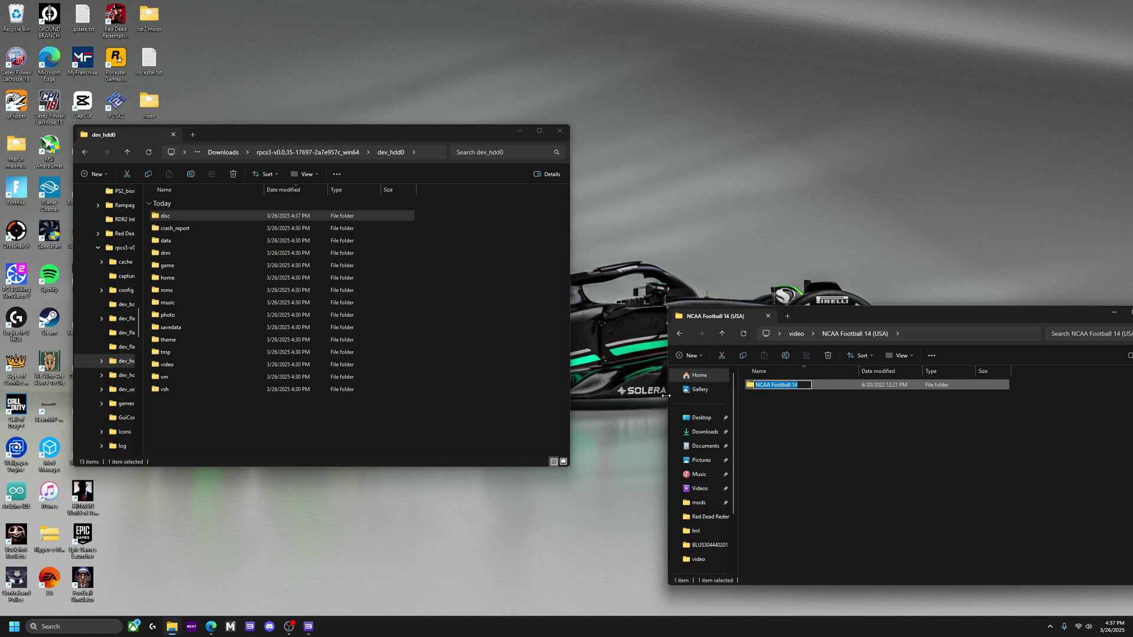
pyautogui.press('BackSpace')
pyautogui.write('BLUS31159')
pyautogui.write('AA Football 14]')
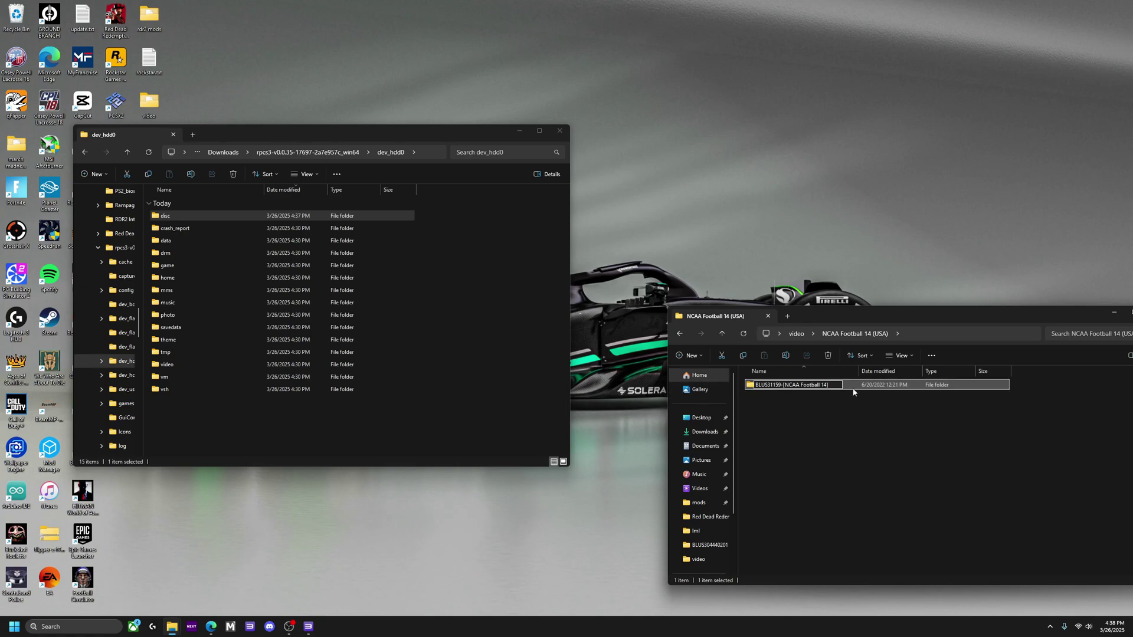
pyautogui.press('Return')
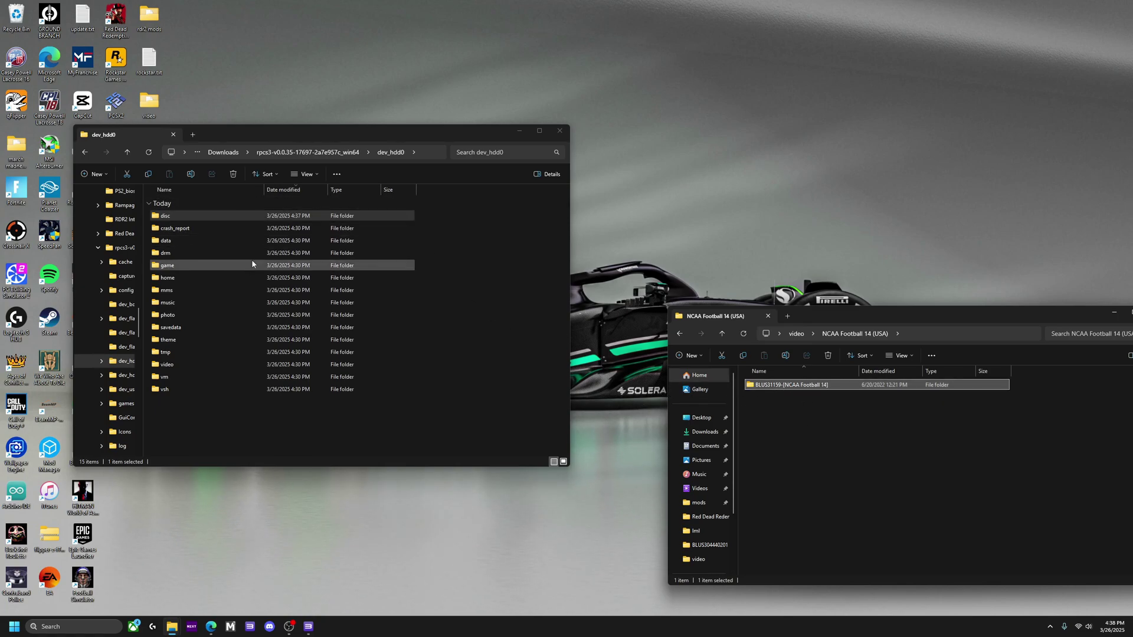
# Move the BLUS31159-[NCAA Football 14] folder into the disc folder, and close both File Explorer windows
pyautogui.click(214, 218)
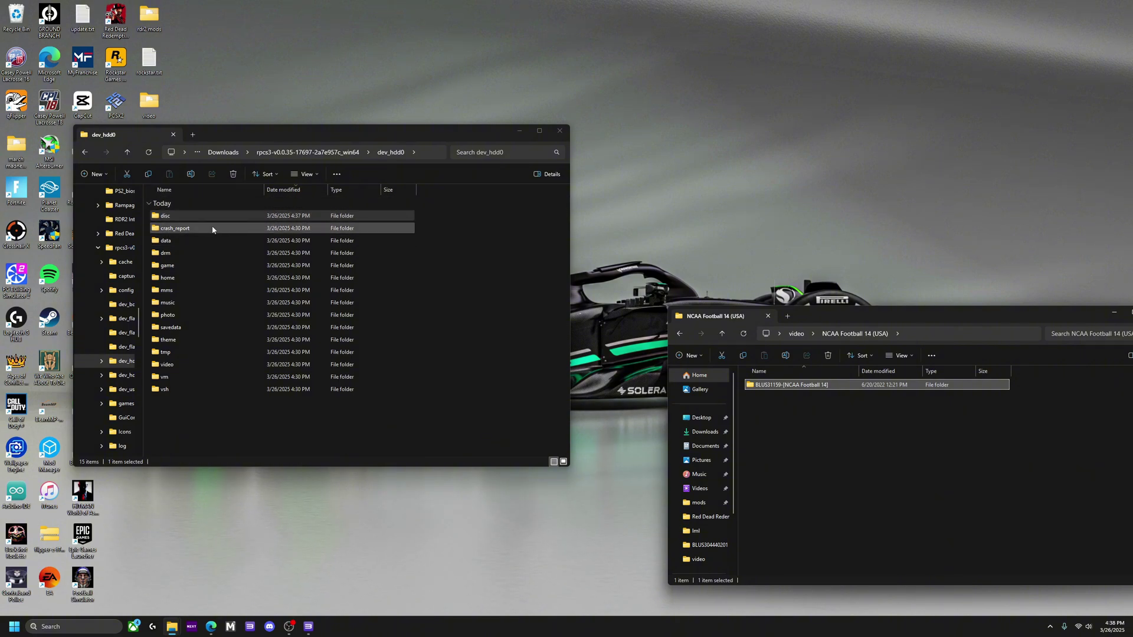
pyautogui.doubleClick(235, 217)
pyautogui.click(787, 385)
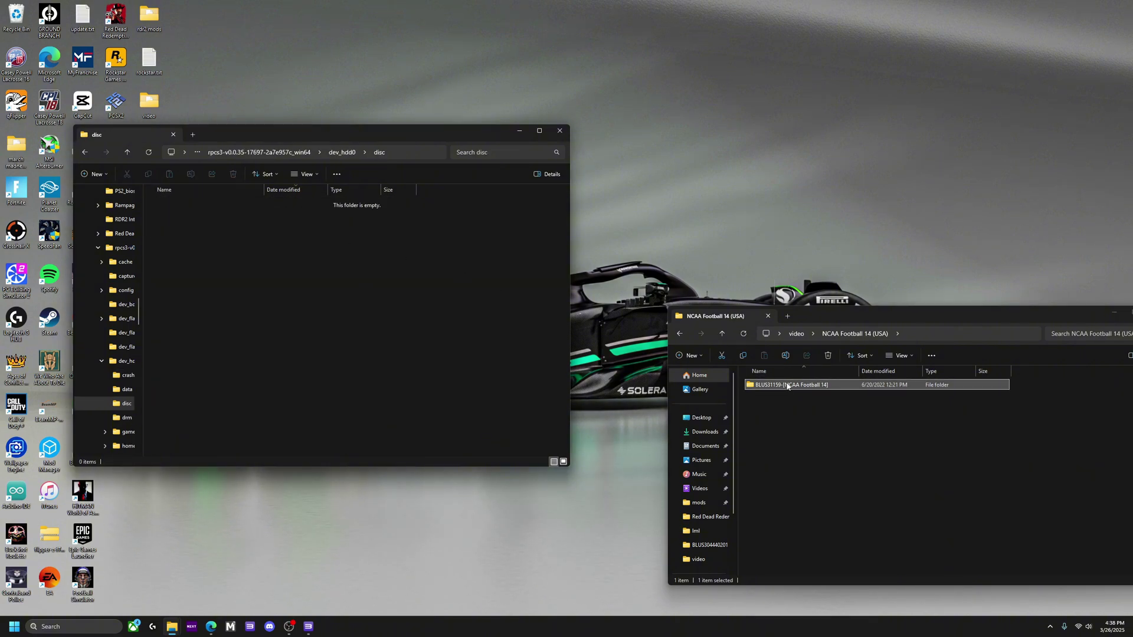
pyautogui.moveTo(789, 386); pyautogui.dragTo(361, 226)
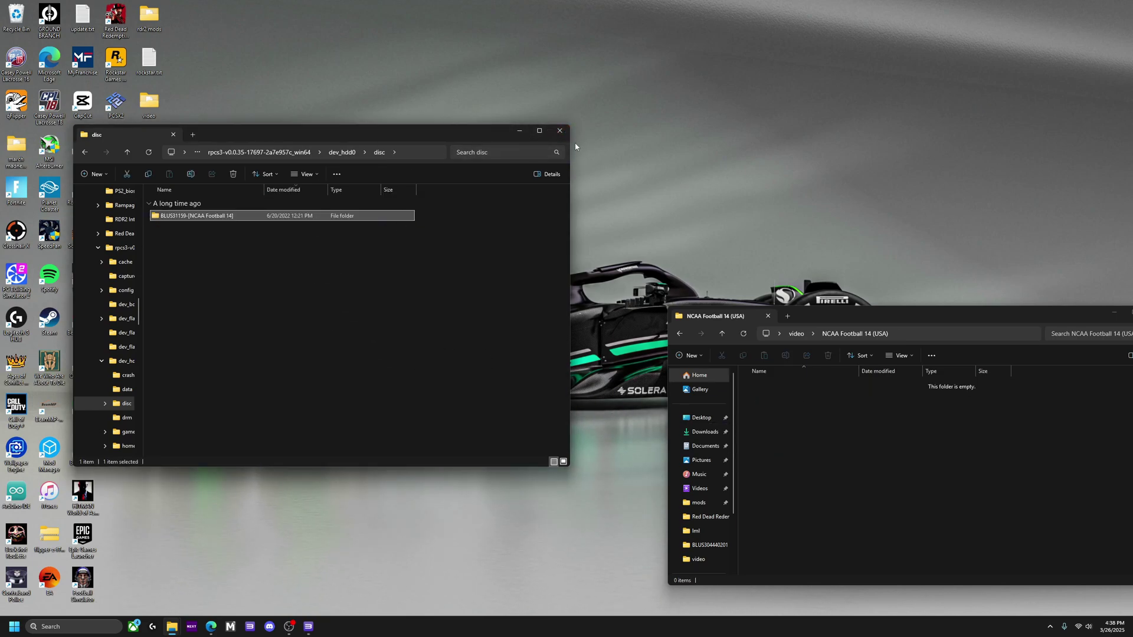
pyautogui.click(560, 133)
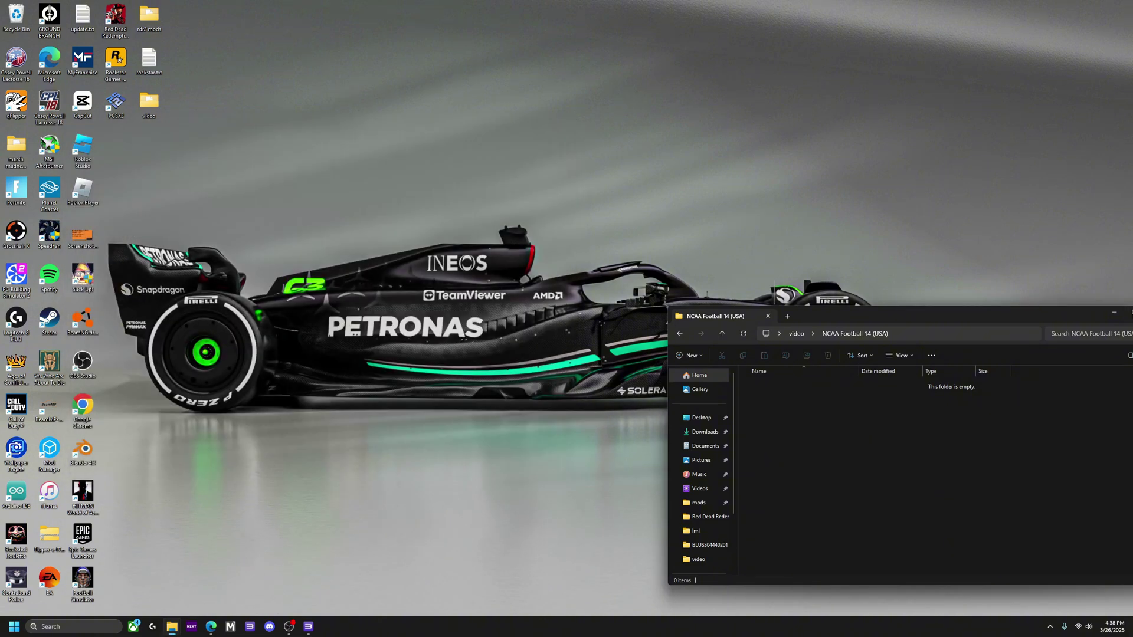
pyautogui.press('super+Up')
pyautogui.click(1119, 6)
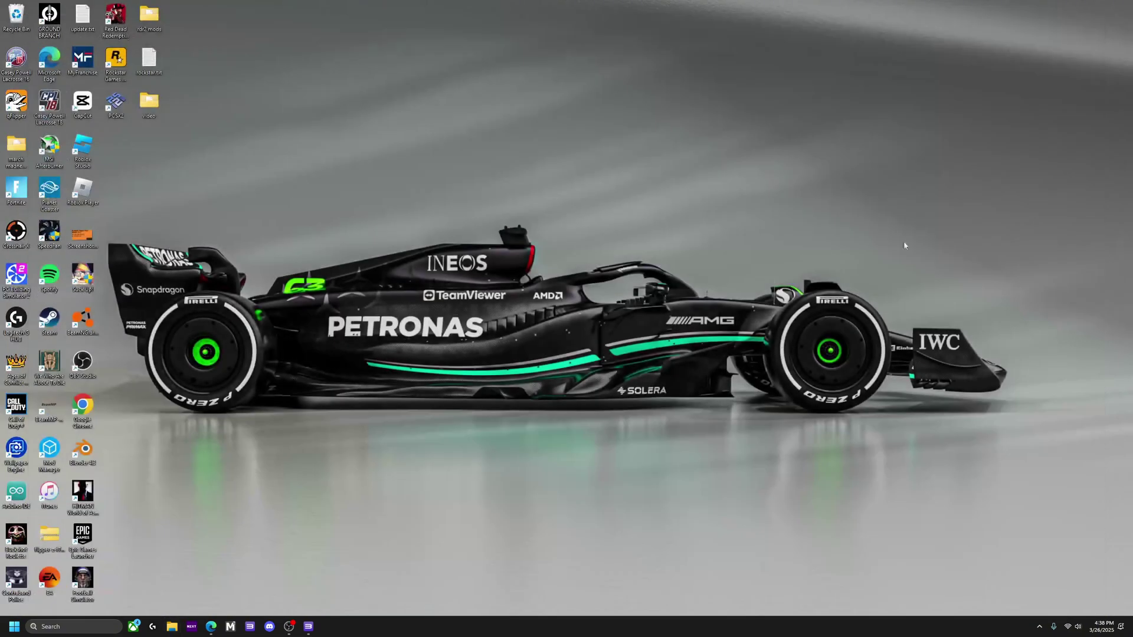
# Switch back to RPCS3, refresh the game list and boot NCAA Football 14
pyautogui.click(309, 624)
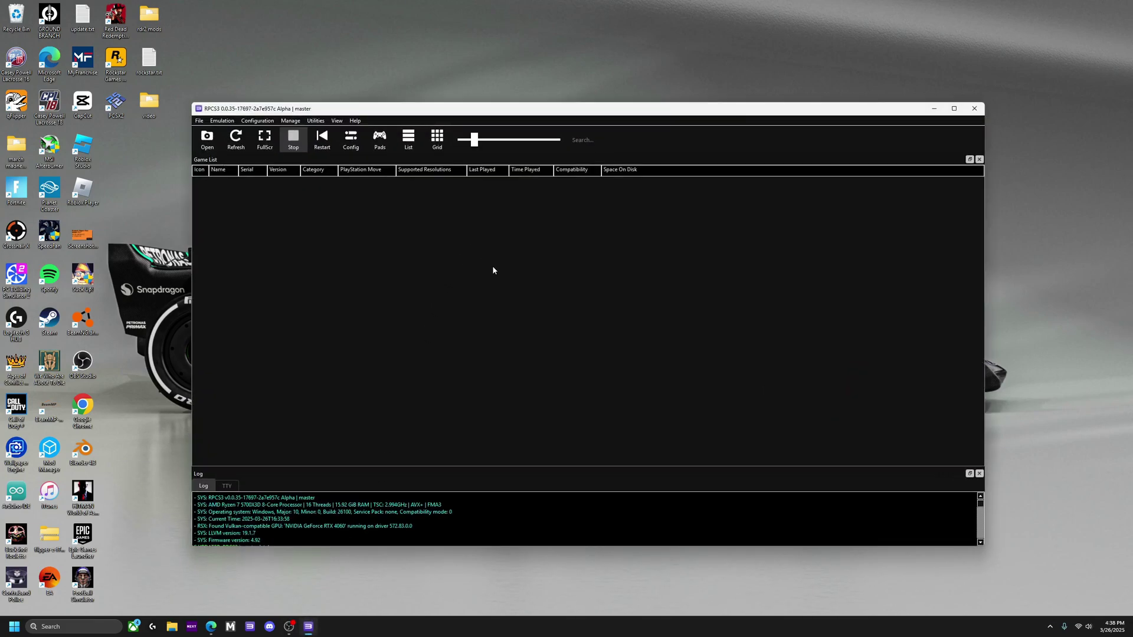
pyautogui.click(236, 139)
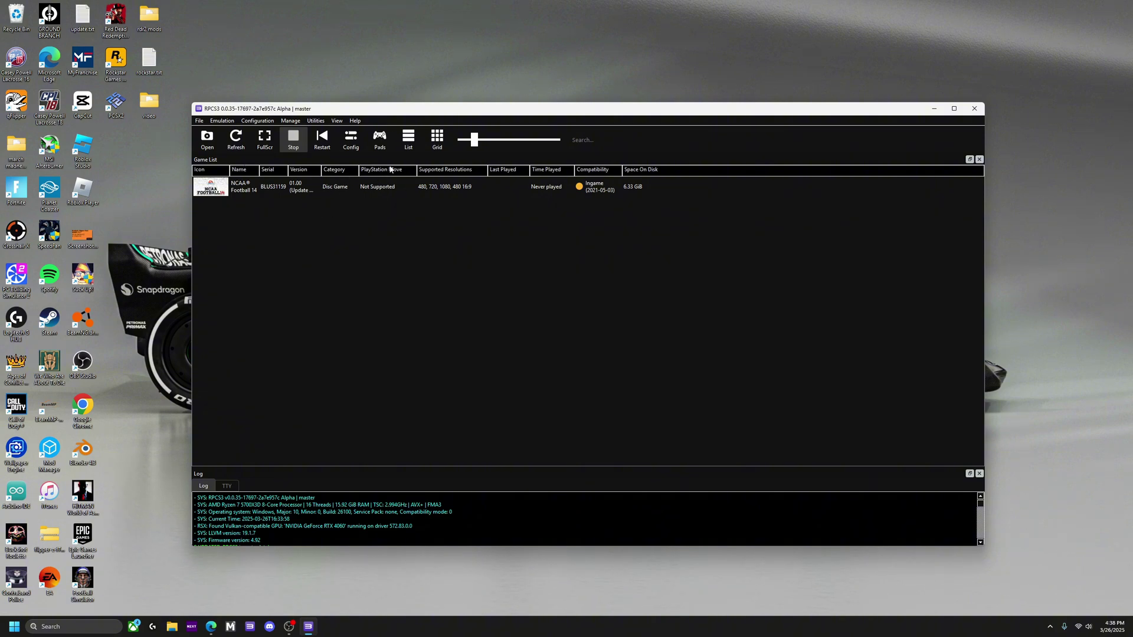
pyautogui.rightClick(258, 188)
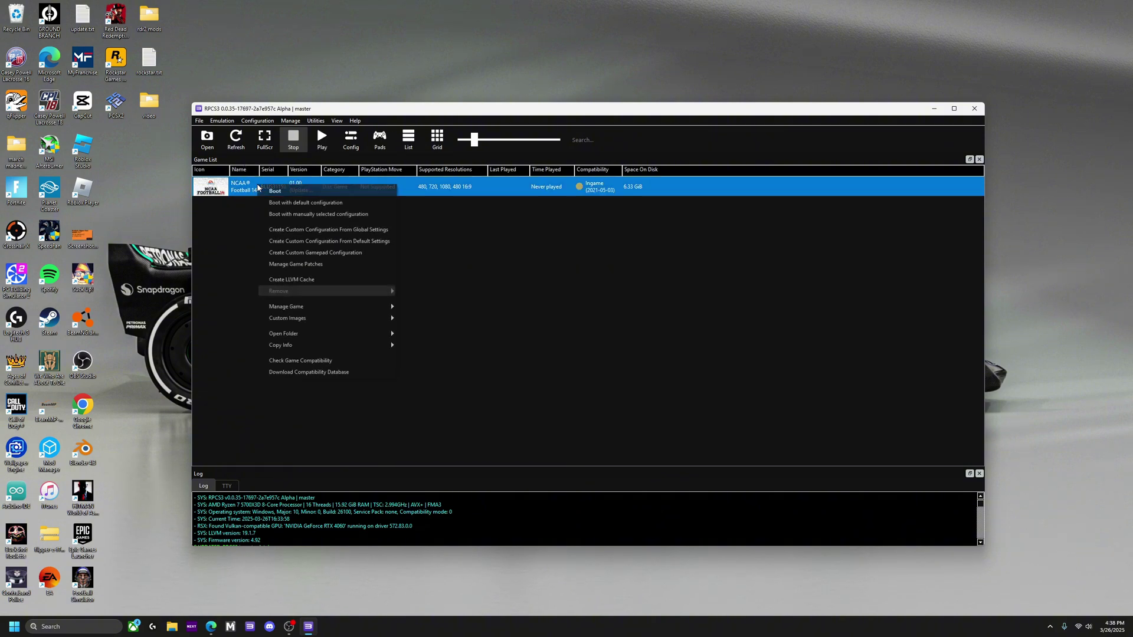
pyautogui.click(302, 191)
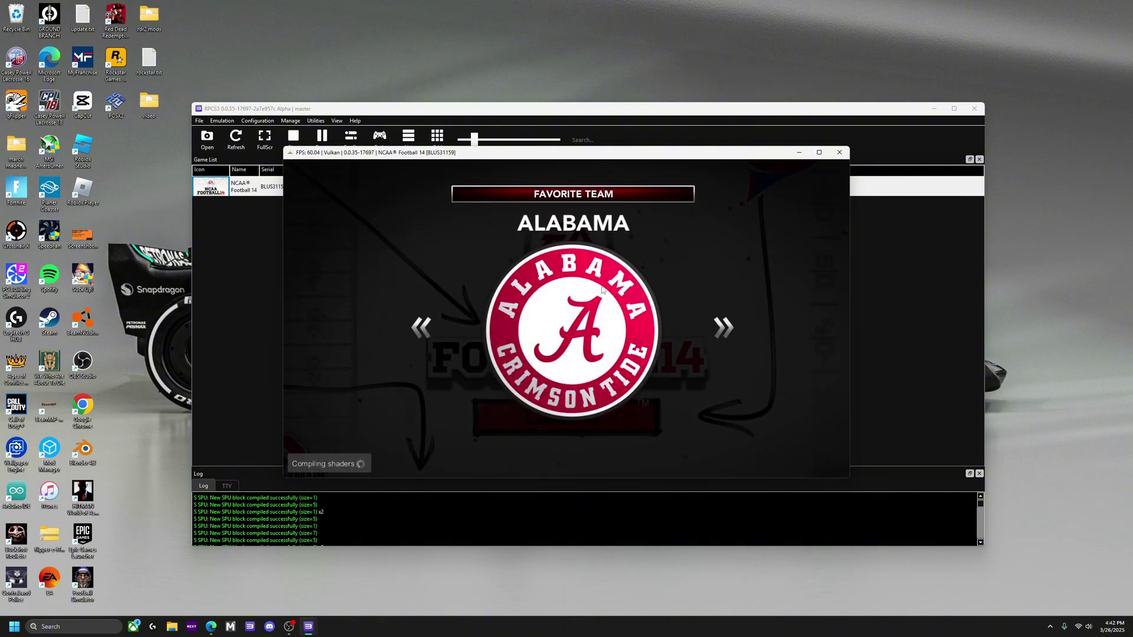
# Browse the favorite team selection in NCAA Football 14 to Ohio State and confirm it as the favorite team
pyautogui.press('Left')
pyautogui.press('Left')
pyautogui.press('Left')
pyautogui.press('Left')
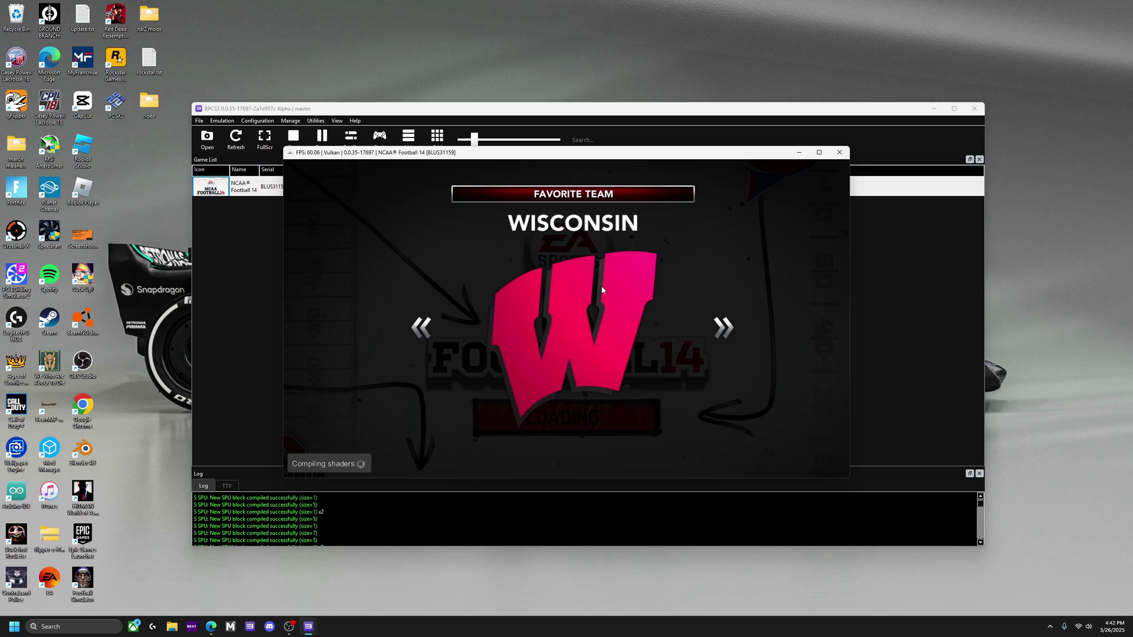
pyautogui.press('Left')
pyautogui.press('Left')
pyautogui.press('Left')
pyautogui.press('Left')
pyautogui.press('Left')
pyautogui.press('Left')
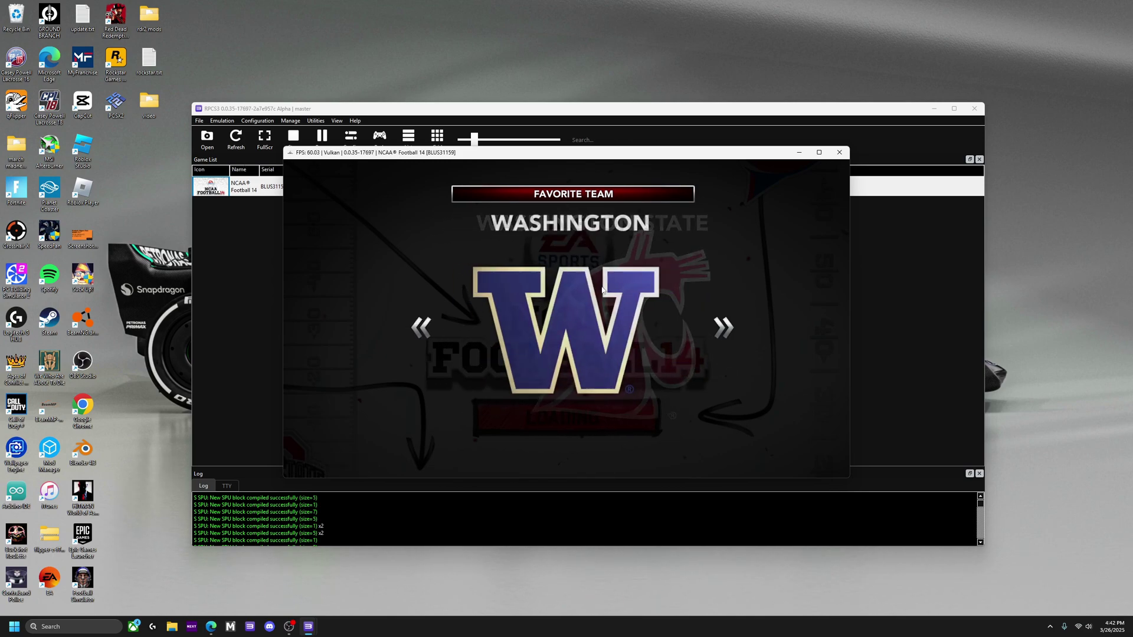
pyautogui.press('Left')
pyautogui.press('Left')
pyautogui.press('Right')
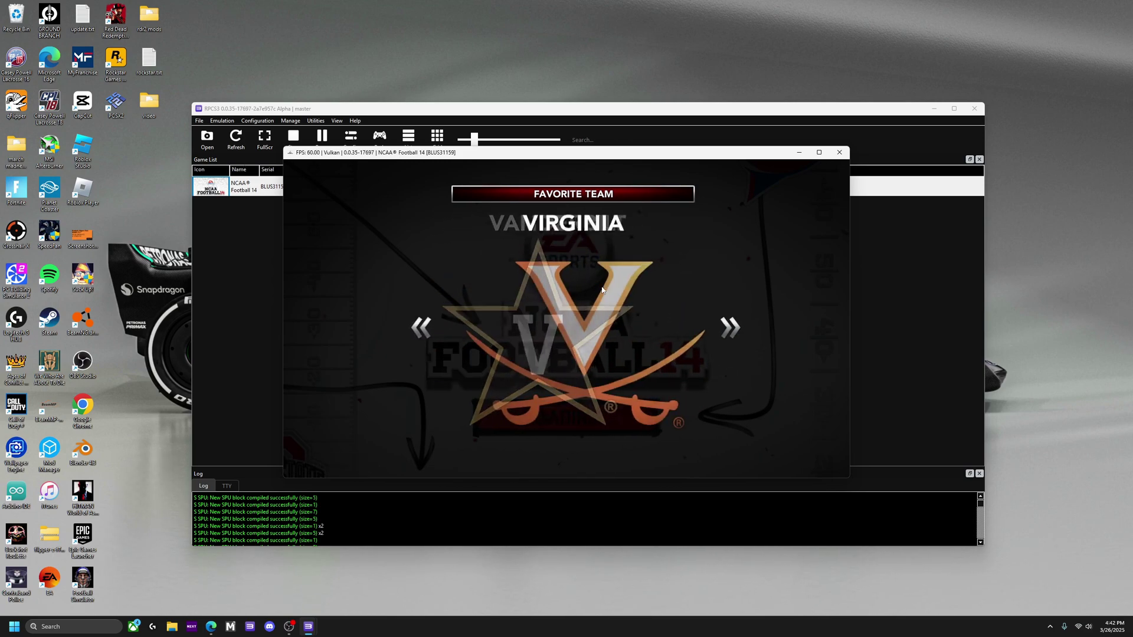
pyautogui.press('Left')
pyautogui.press('Left')
pyautogui.press('Left')
pyautogui.press('Left')
pyautogui.press('Left')
pyautogui.press('Left')
pyautogui.press('Left')
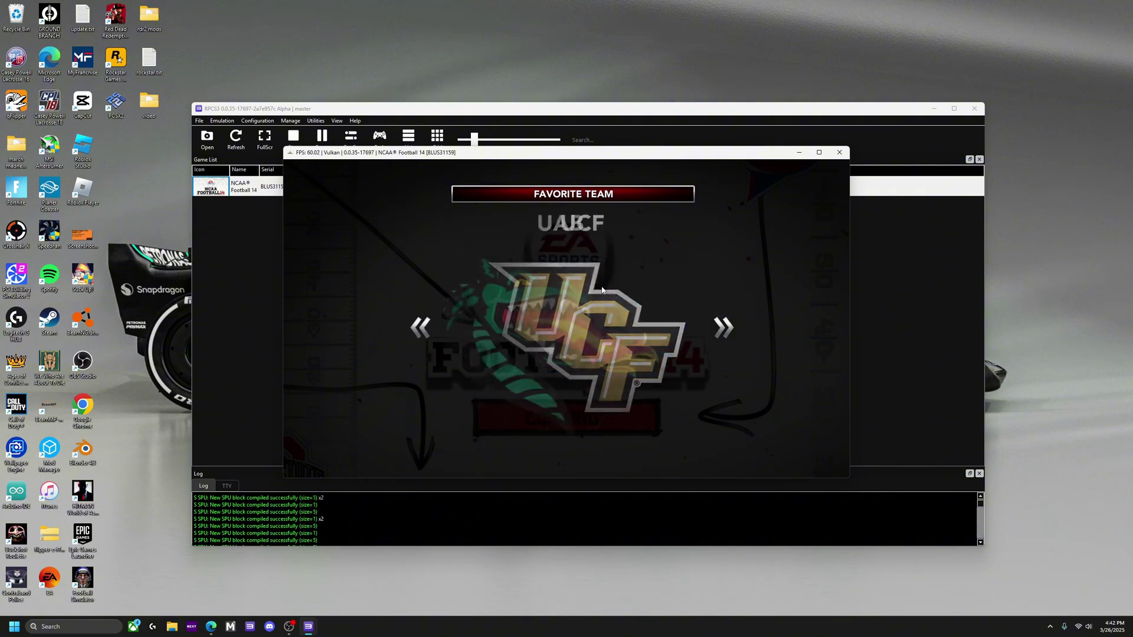
pyautogui.press('Left')
pyautogui.press('Left')
pyautogui.press('Left')
pyautogui.press('Left')
pyautogui.press('Left')
pyautogui.press('Left')
pyautogui.press('Left')
pyautogui.press('Left')
pyautogui.press('Left')
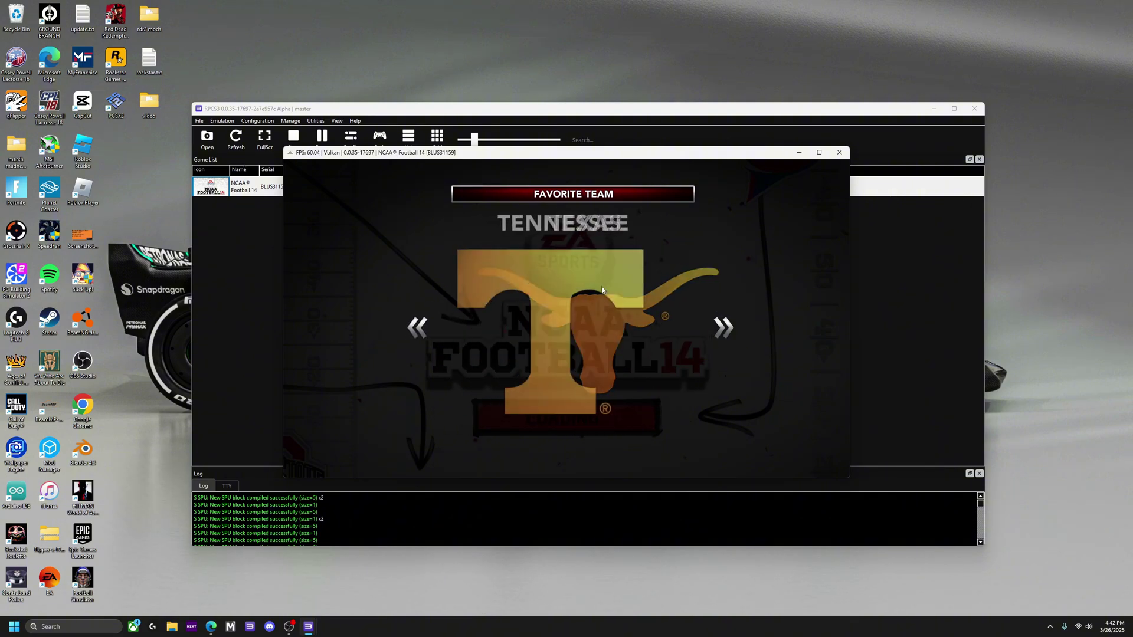
pyautogui.press('Left')
pyautogui.press('Right')
pyautogui.press('Right')
pyautogui.press('Right')
pyautogui.press('Right')
pyautogui.press('Right')
pyautogui.press('Right')
pyautogui.press('Right')
pyautogui.press('Right')
pyautogui.press('Right')
pyautogui.press('Right')
pyautogui.press('Right')
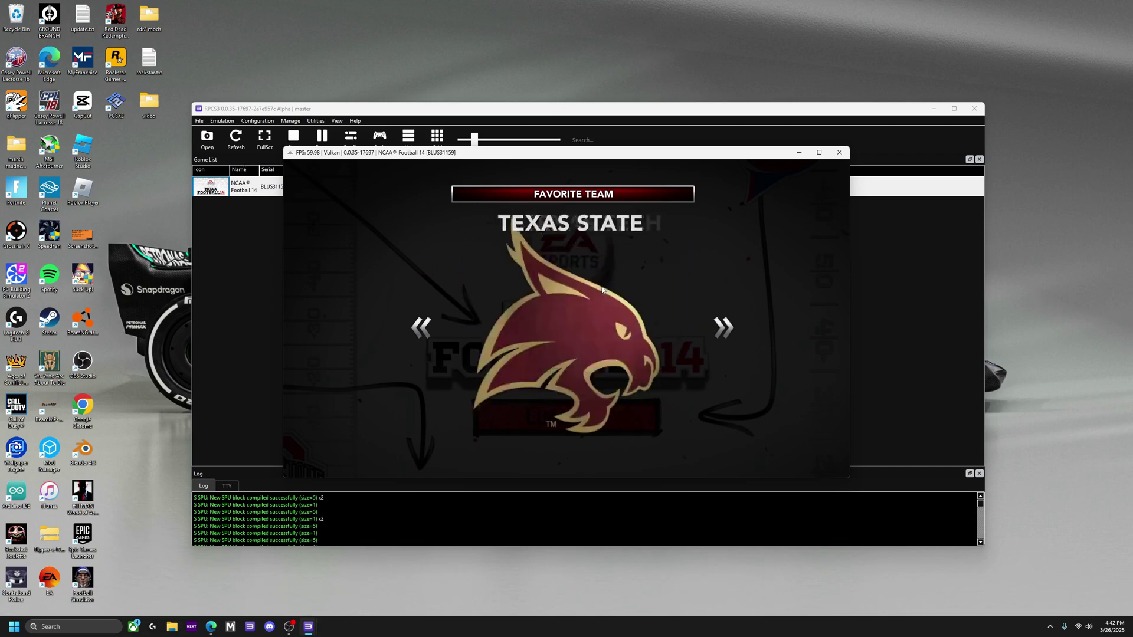
pyautogui.press('Left')
pyautogui.press('Left')
pyautogui.press('Left')
pyautogui.press('Left')
pyautogui.press('Left')
pyautogui.press('Left')
pyautogui.press('Left')
pyautogui.press('Left')
pyautogui.press('Left')
pyautogui.press('Left')
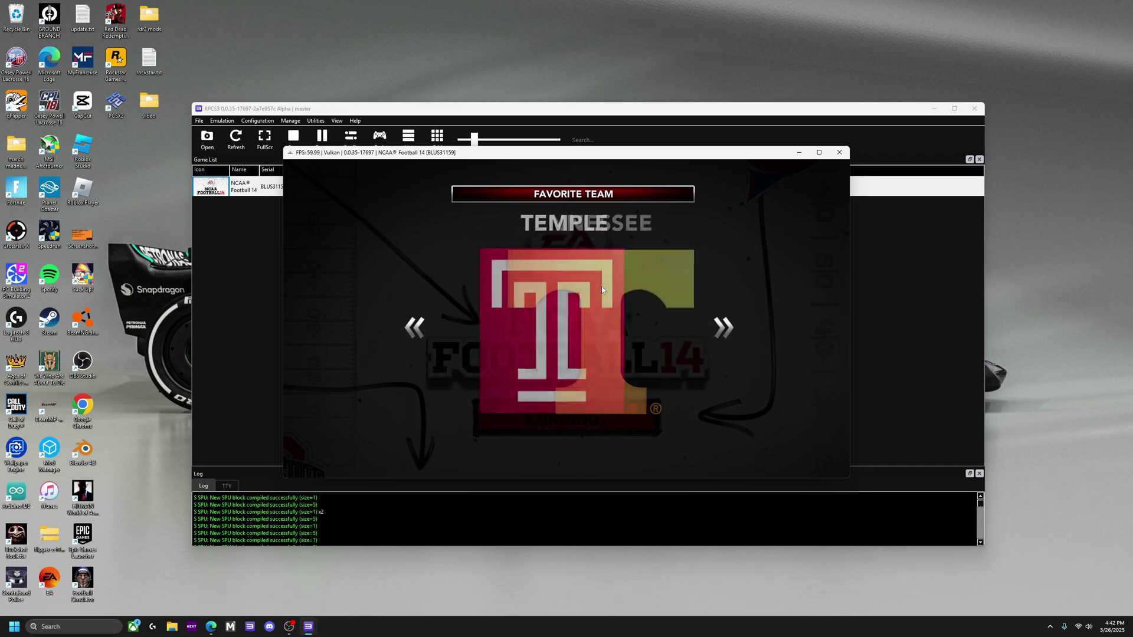
pyautogui.press('Left')
pyautogui.press('Right')
pyautogui.press('Right')
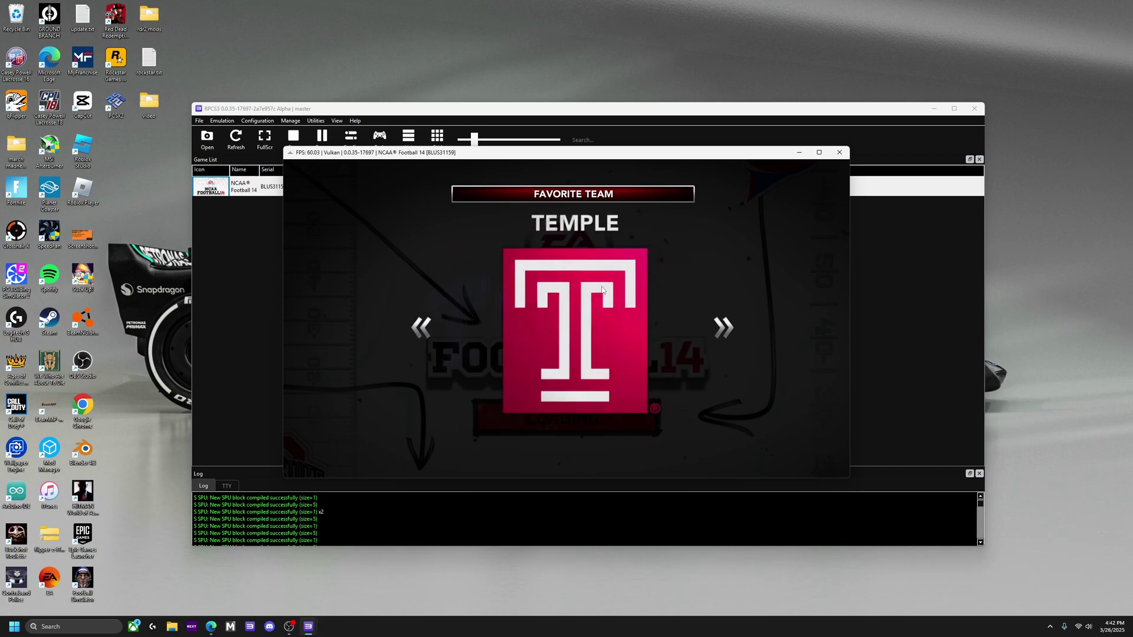
pyautogui.press('Left')
pyautogui.press('Left')
pyautogui.press('Left')
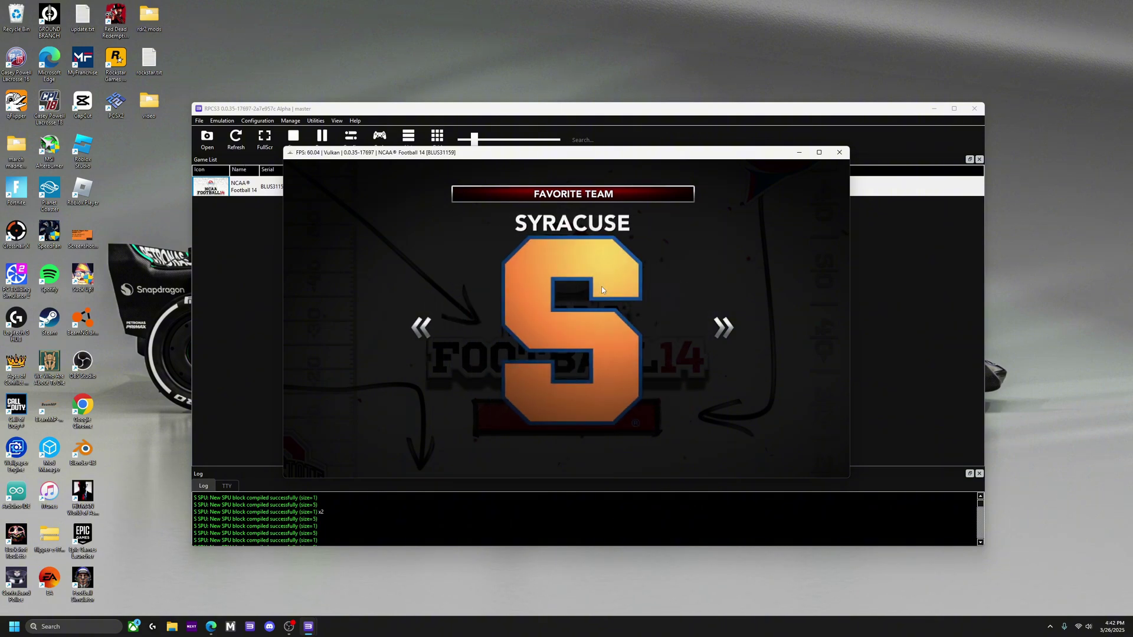
pyautogui.press('Left')
pyautogui.press('Left')
pyautogui.press('Left')
pyautogui.press('Left')
pyautogui.press('Left')
pyautogui.press('Left')
pyautogui.press('Left')
pyautogui.press('Left')
pyautogui.press('Left')
pyautogui.press('Left')
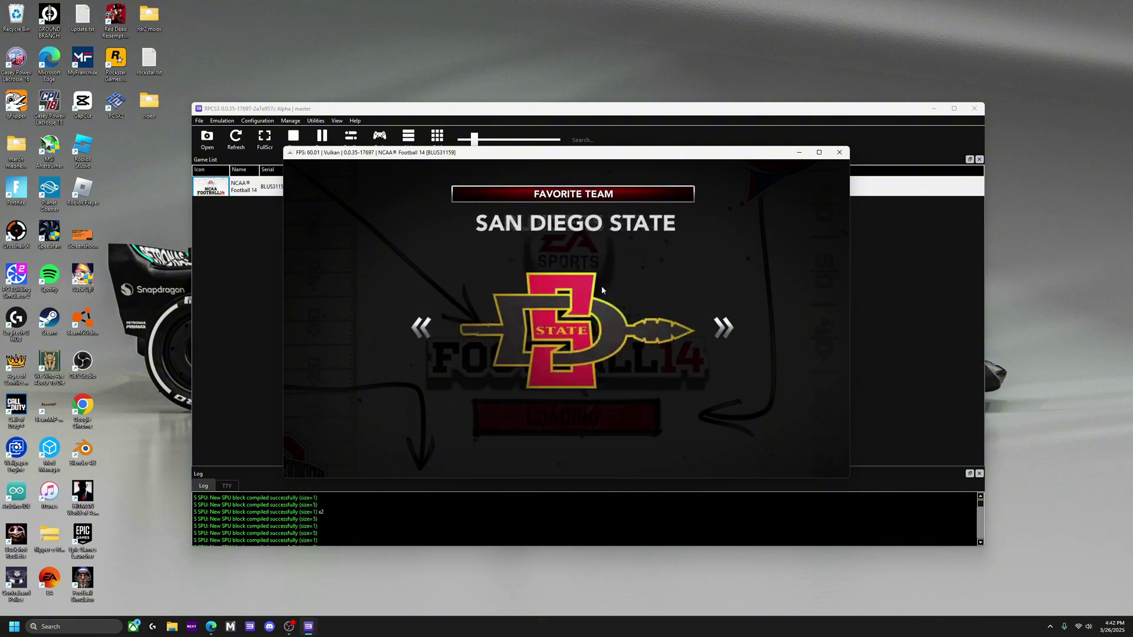
pyautogui.press('Left')
pyautogui.press('Left')
pyautogui.press('Left')
pyautogui.press('Left')
pyautogui.press('Left')
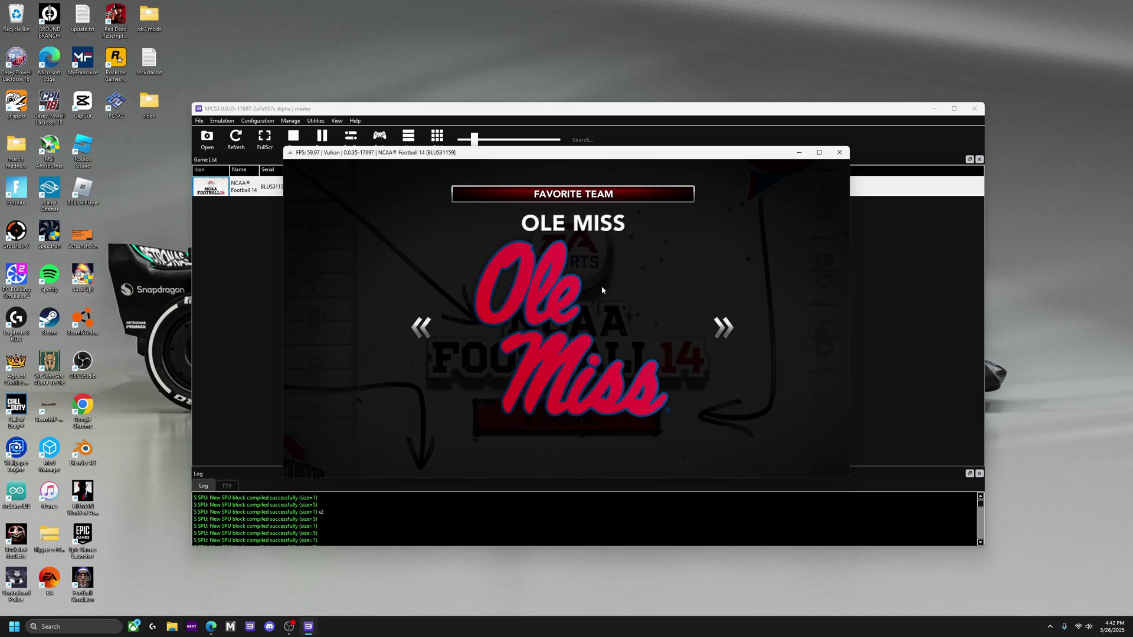
pyautogui.press('Left')
pyautogui.press('Left')
pyautogui.press('Right')
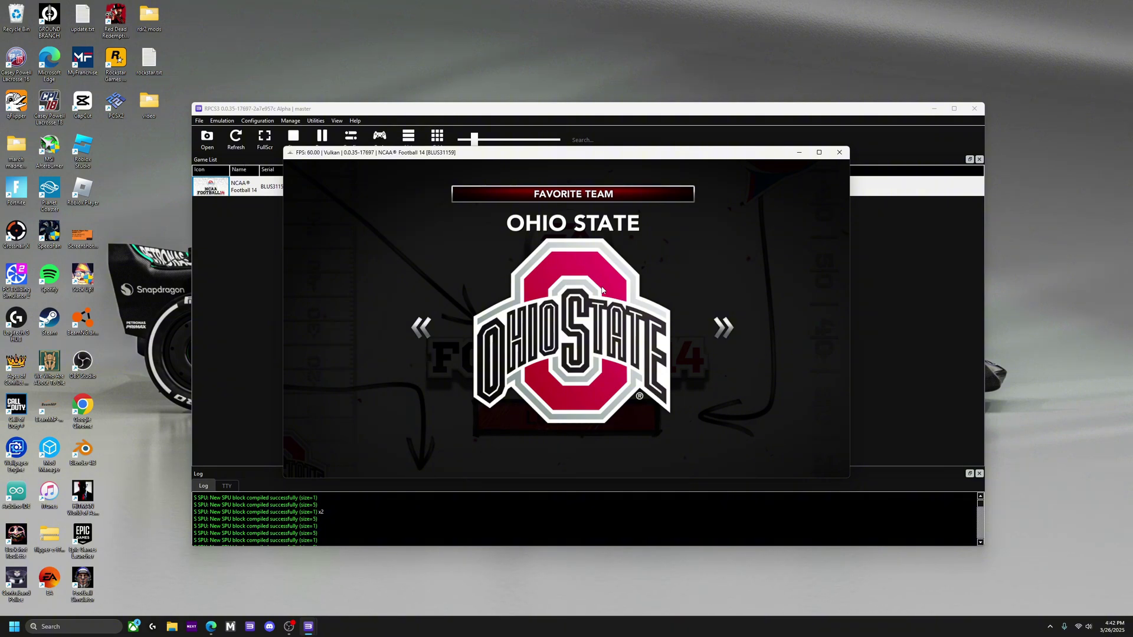
pyautogui.press('Return')
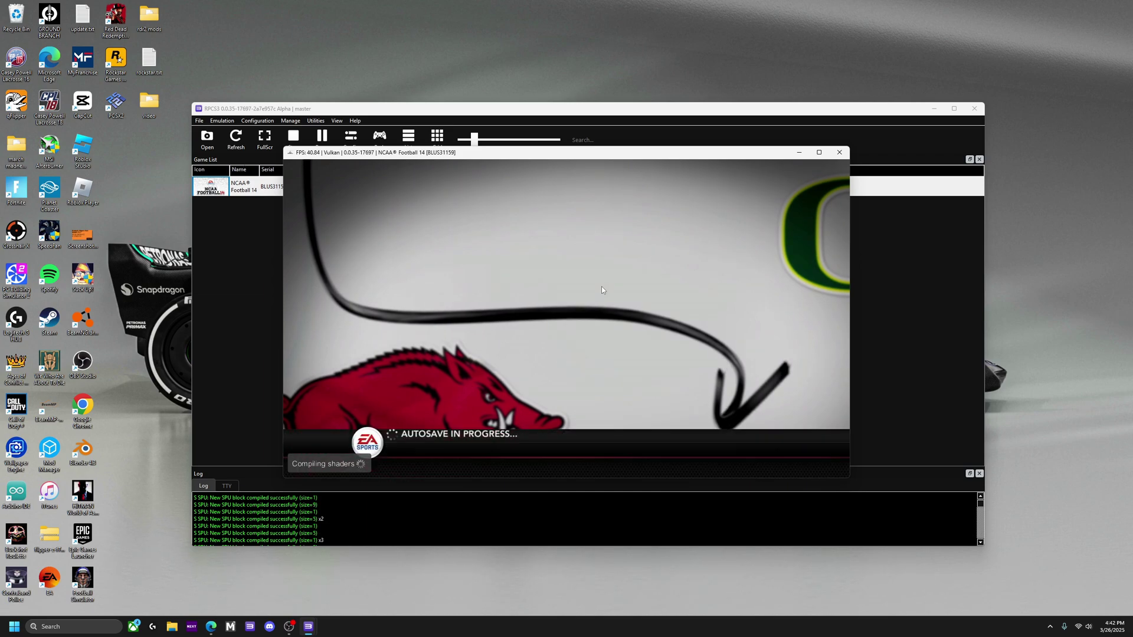
# Look through the game's main menu tiles, including Road to Glory, Team Management, Settings, Online and My NCAA Legacy
pyautogui.press('Down')
pyautogui.press('Down')
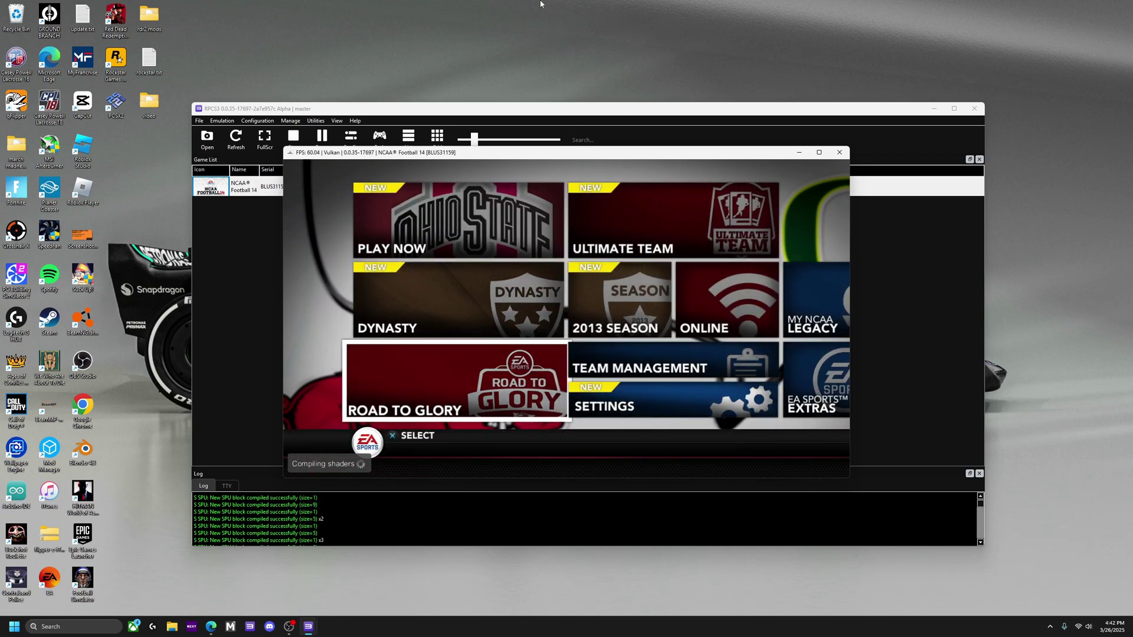
pyautogui.press('Right')
pyautogui.press('Up')
pyautogui.press('Left')
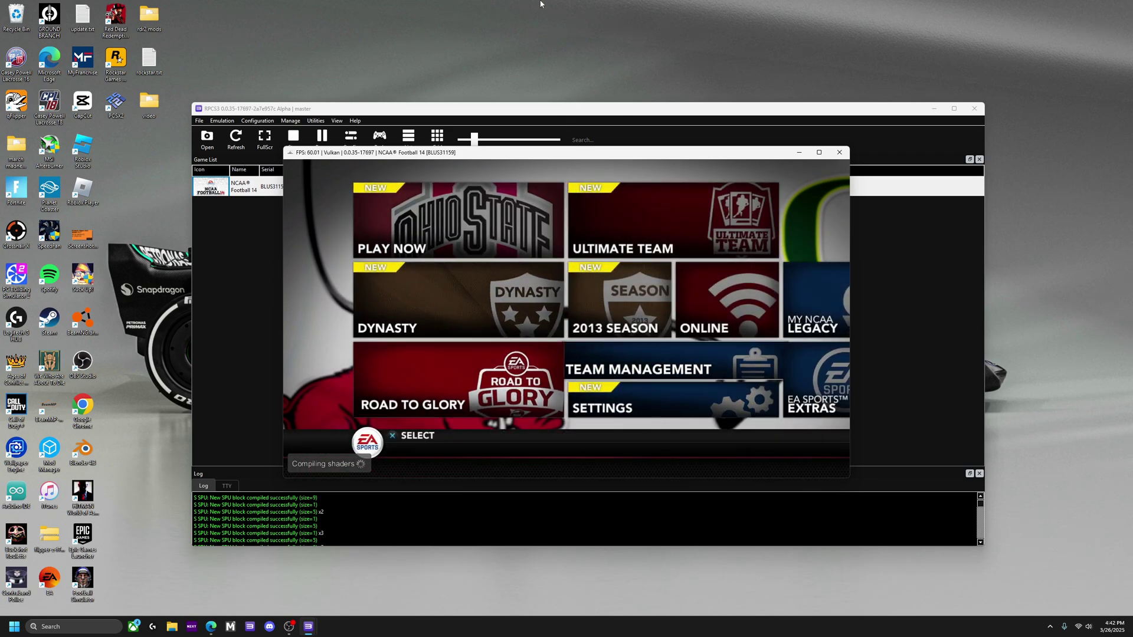
pyautogui.press('Right')
pyautogui.press('Up')
pyautogui.press('Down')
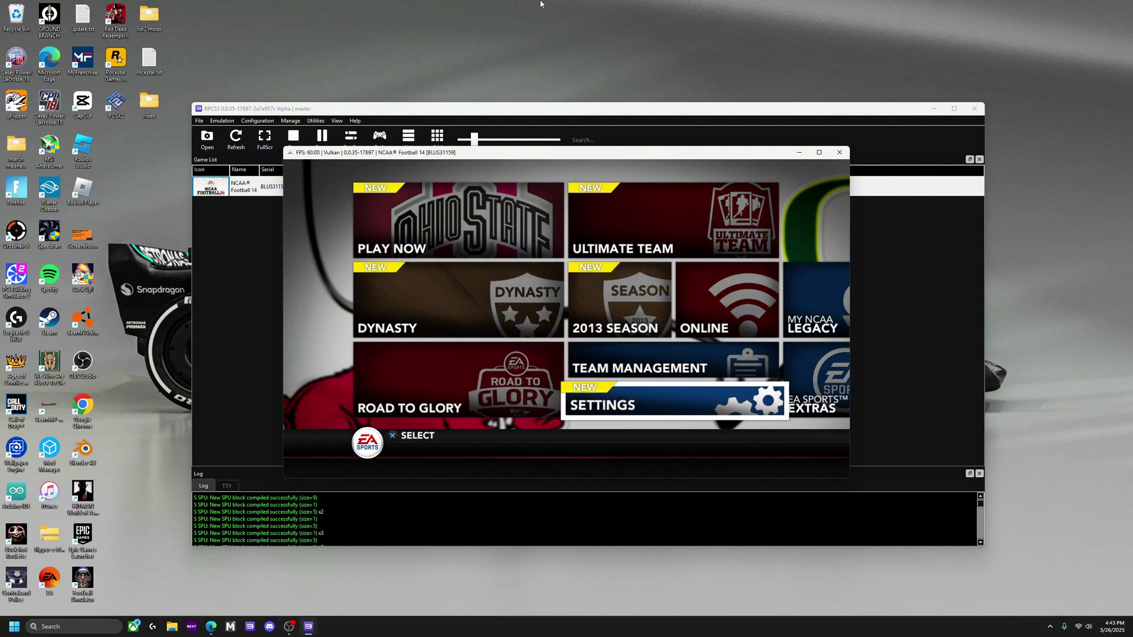
pyautogui.press('Right')
pyautogui.press('Up')
pyautogui.press('Up')
pyautogui.press('Down')
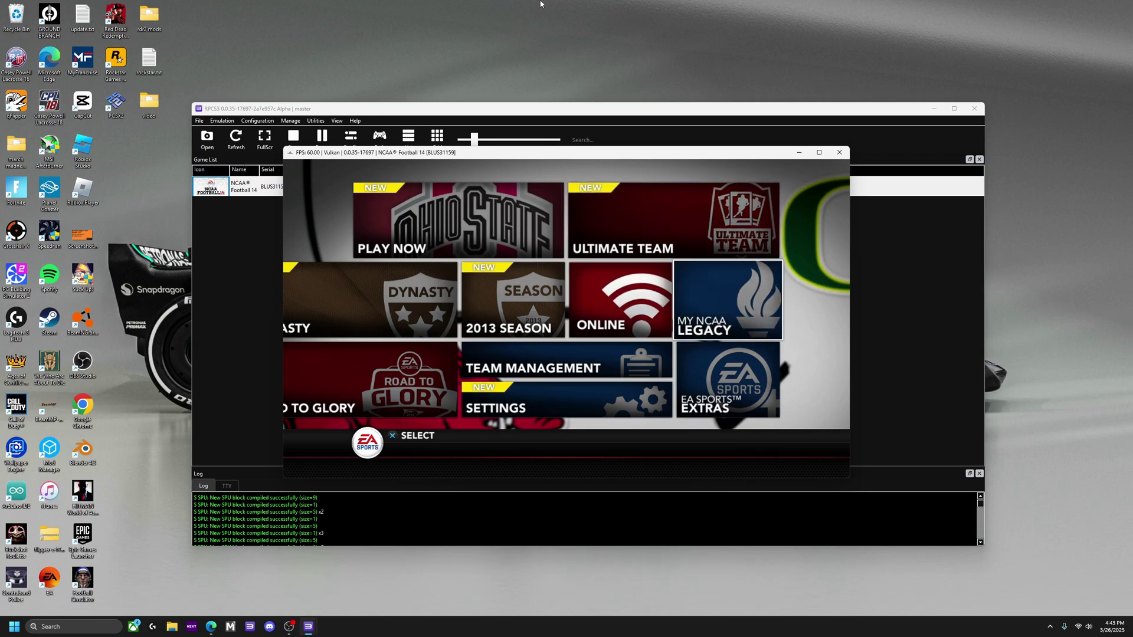
pyautogui.press('Right')
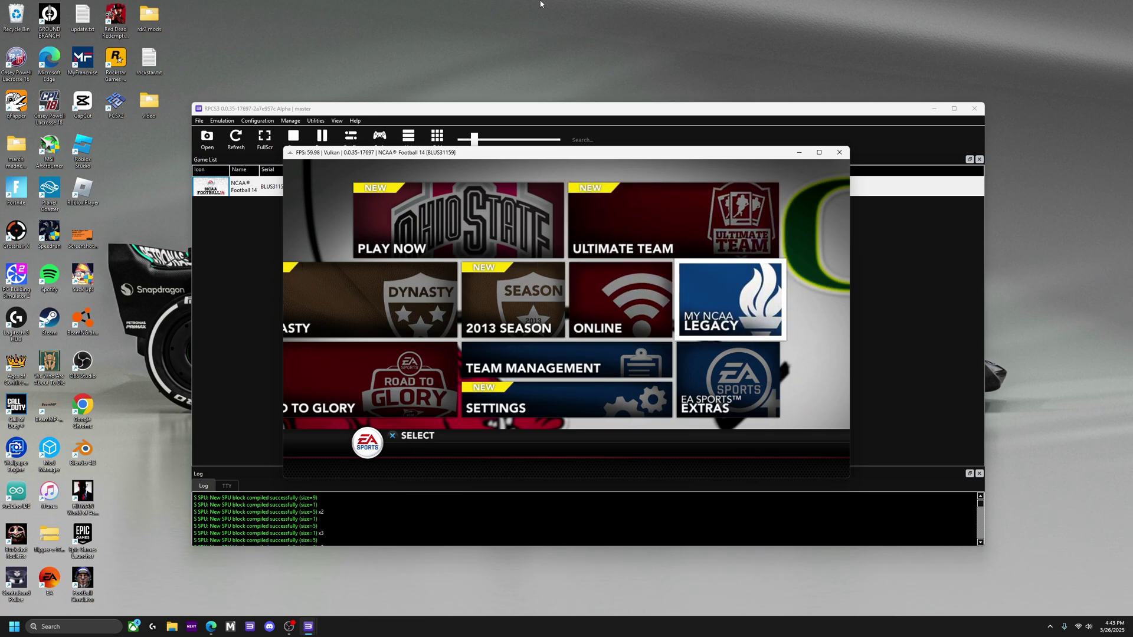
pyautogui.press('Left')
pyautogui.press('Left')
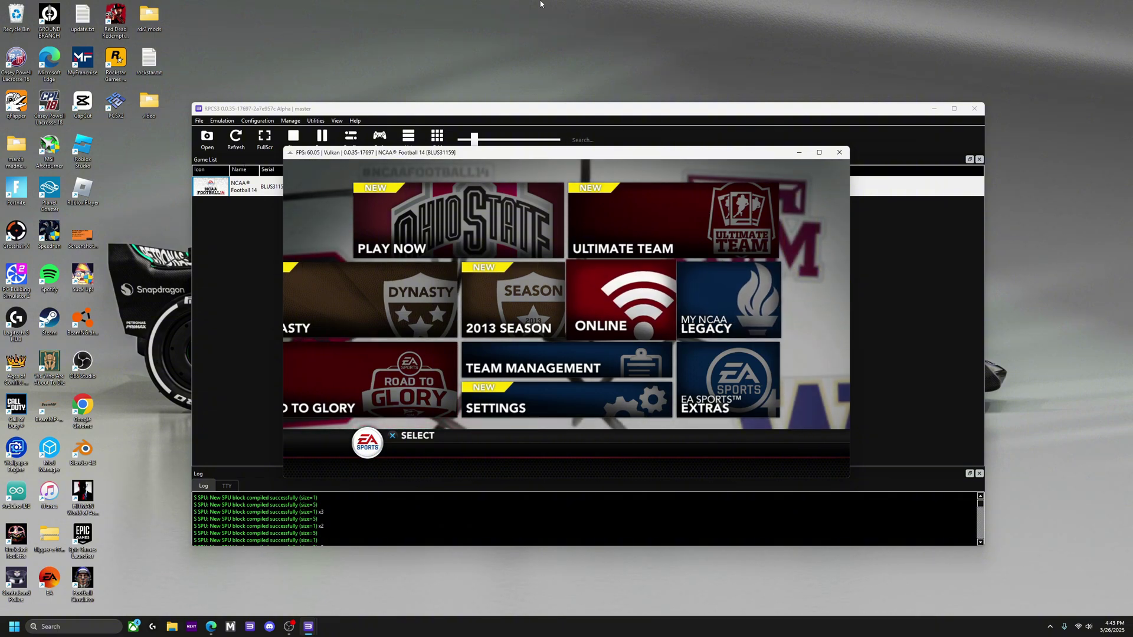
pyautogui.press('Up')
pyautogui.press('Right')
pyautogui.press('Down')
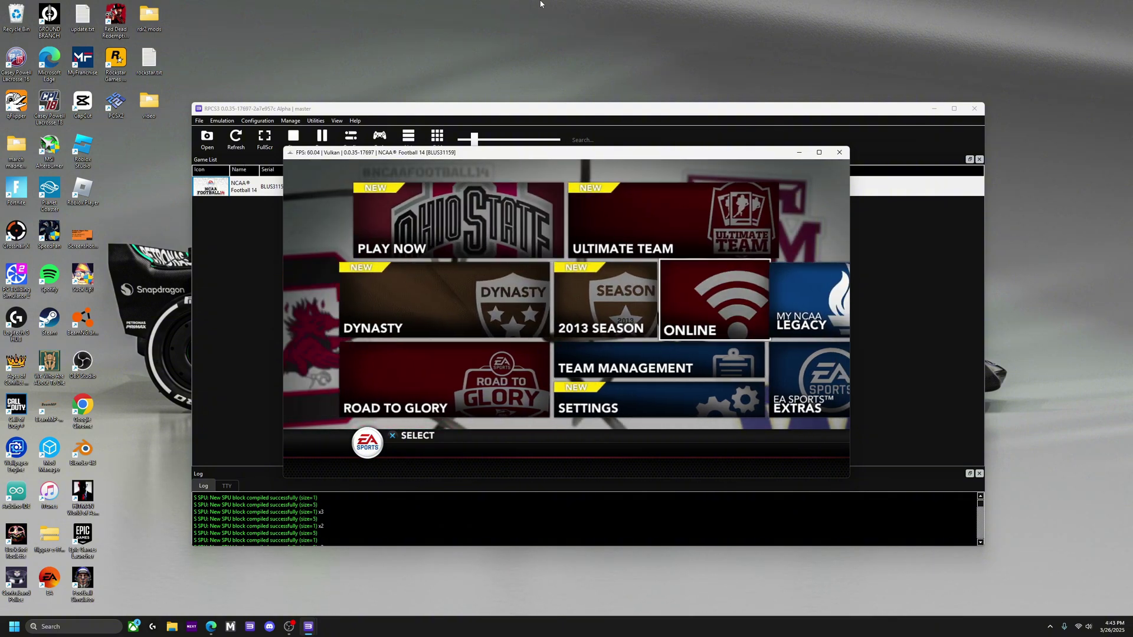
pyautogui.press('Right')
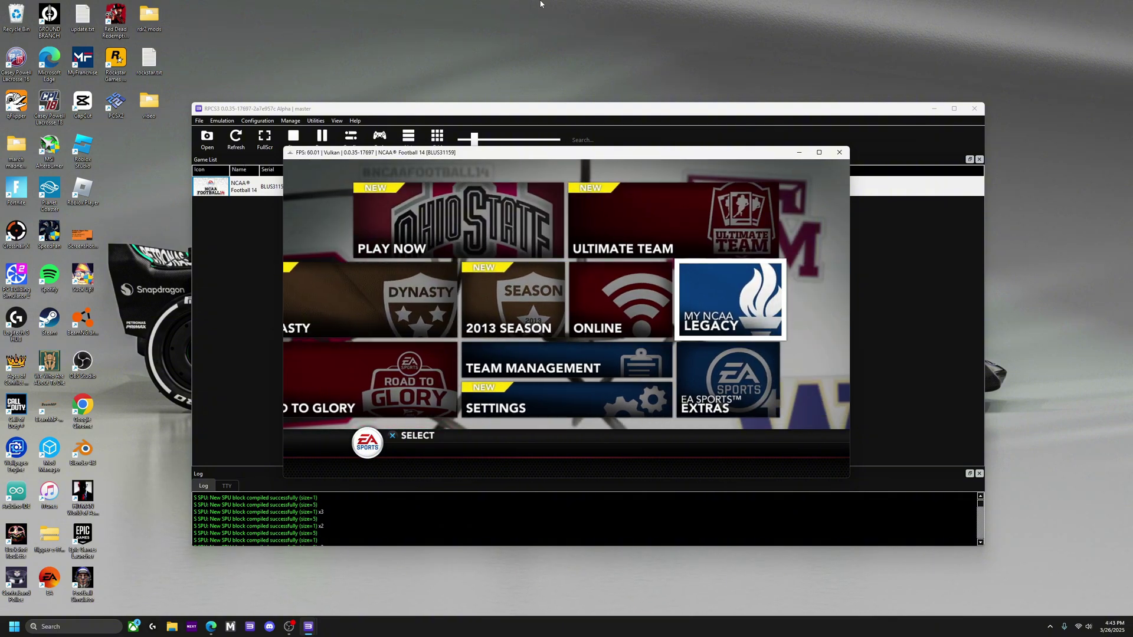
# Exit the running NCAA Football 14 game, confirming the exit, and close RPCS3
pyautogui.click(839, 153)
pyautogui.click(563, 328)
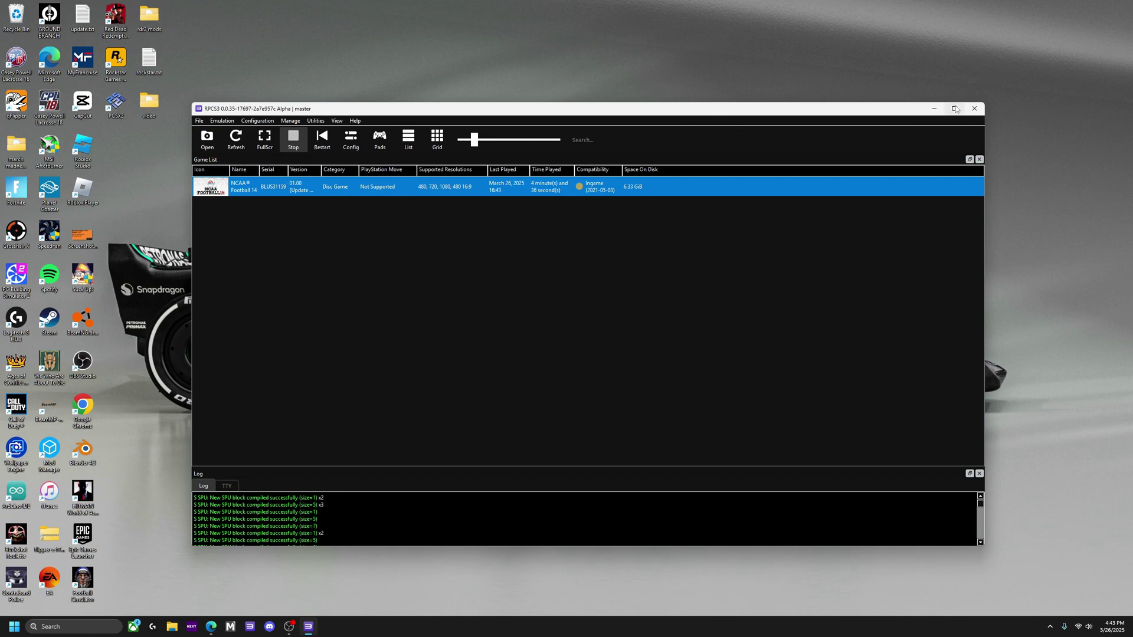
pyautogui.click(973, 110)
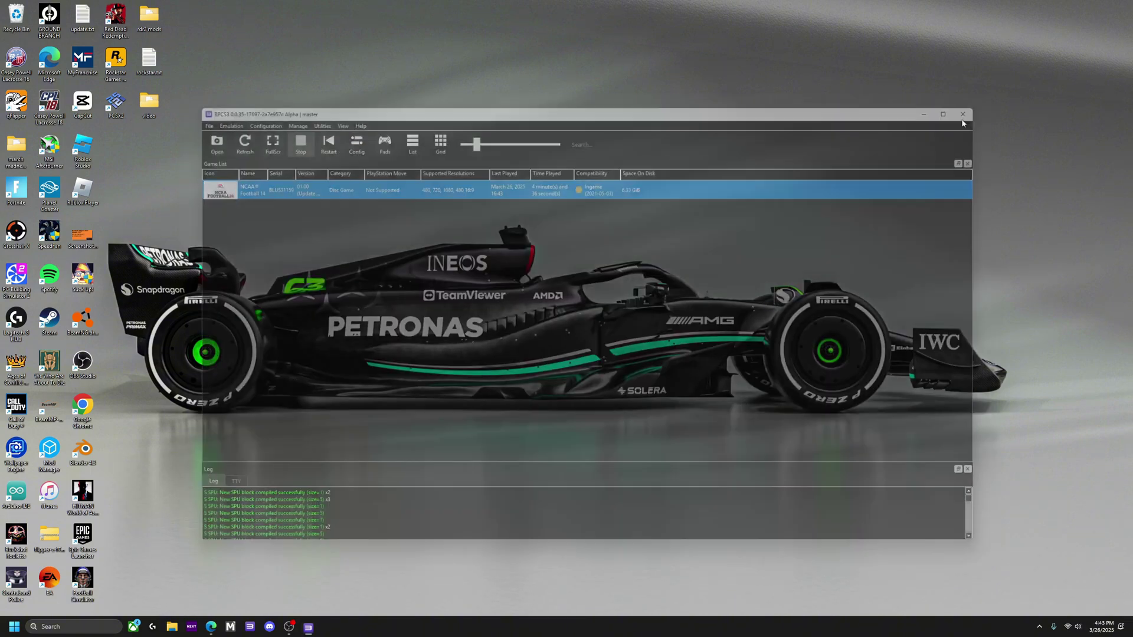
# Switch to Microsoft Edge, search for College Football Revamped in a new tab and open the CFBR-Easy-Installer GitHub repository
pyautogui.click(217, 631)
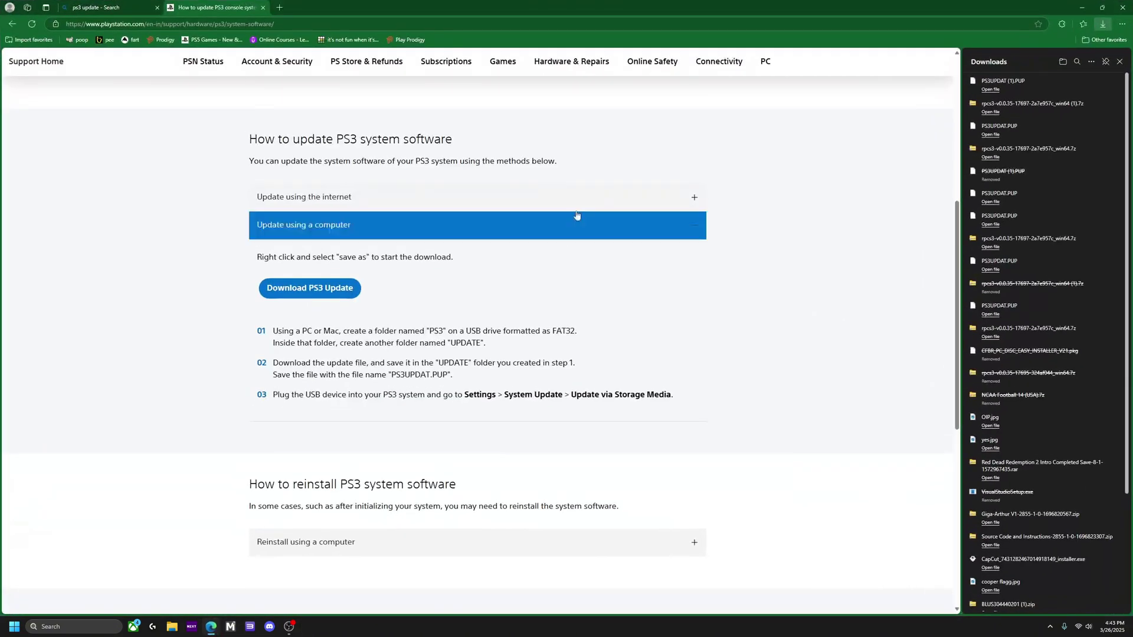
pyautogui.click(280, 7)
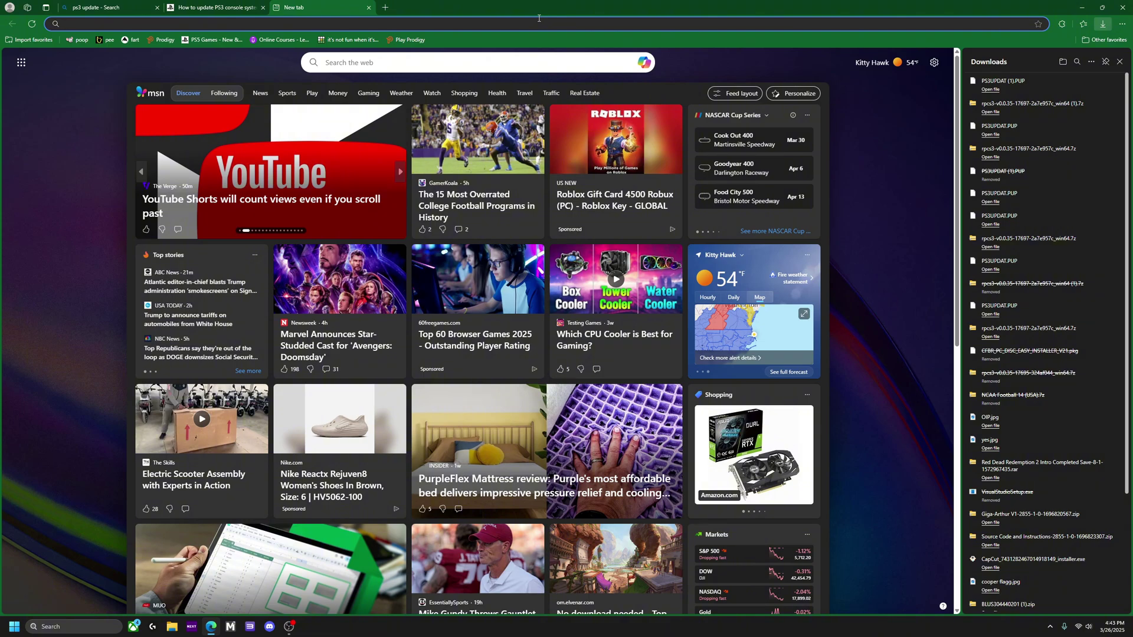
pyautogui.write('co')
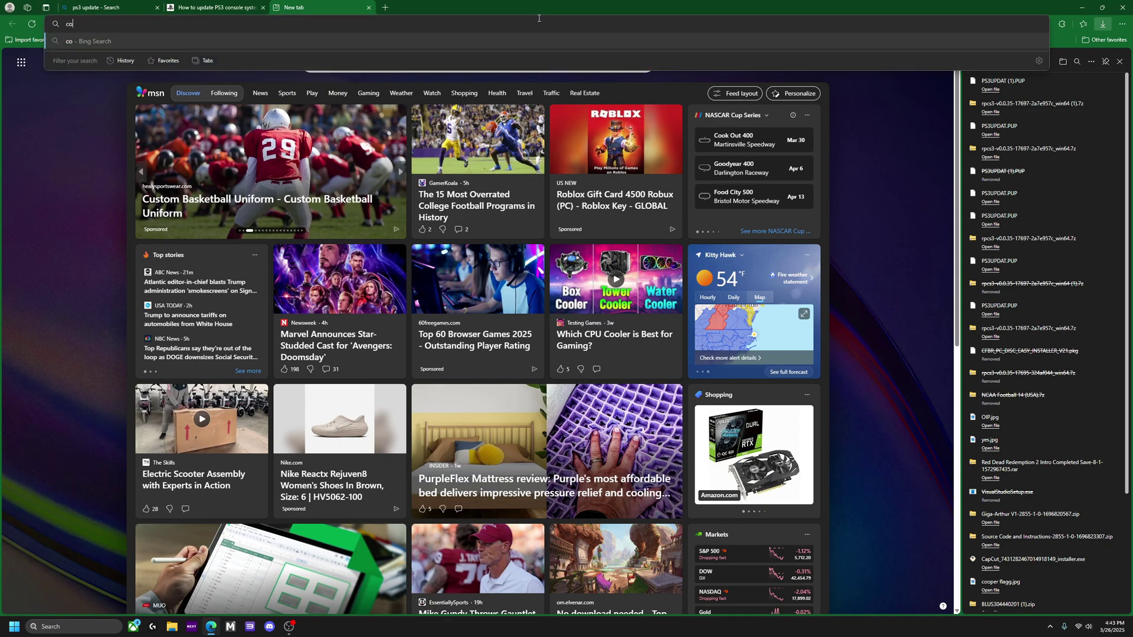
pyautogui.write('llege footbaall')
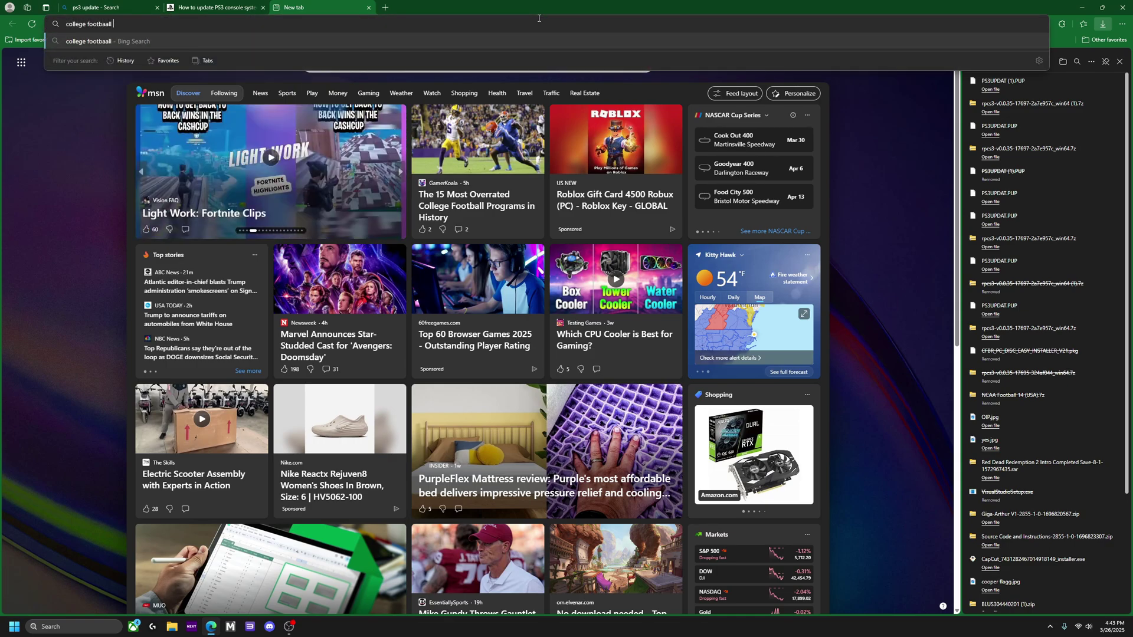
pyautogui.write(' revamped')
pyautogui.press('Return')
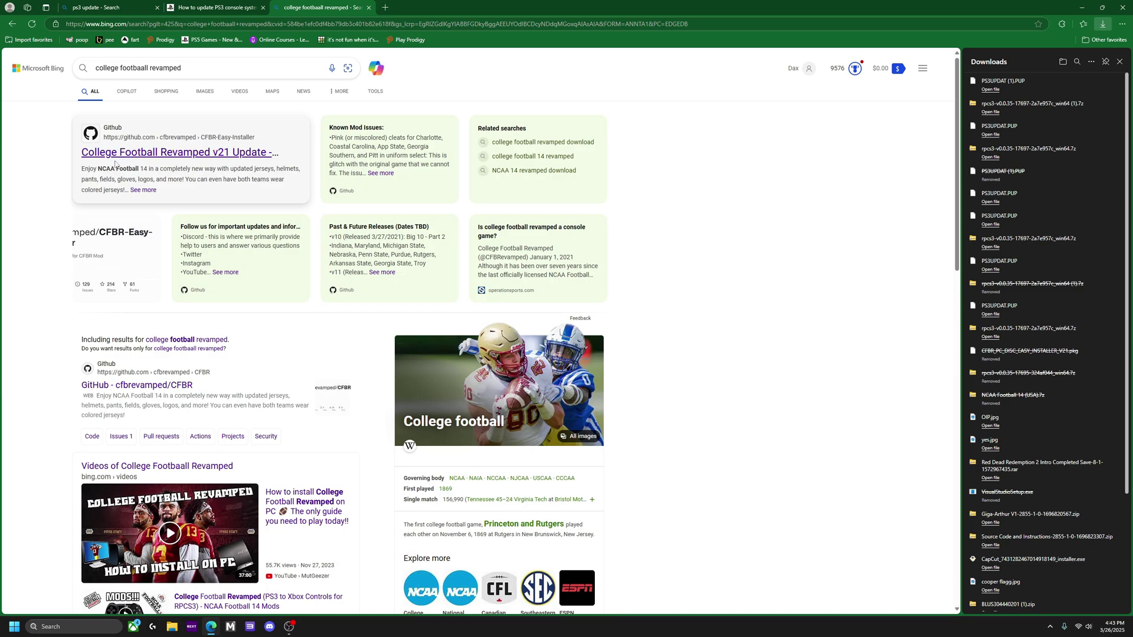
pyautogui.click(215, 161)
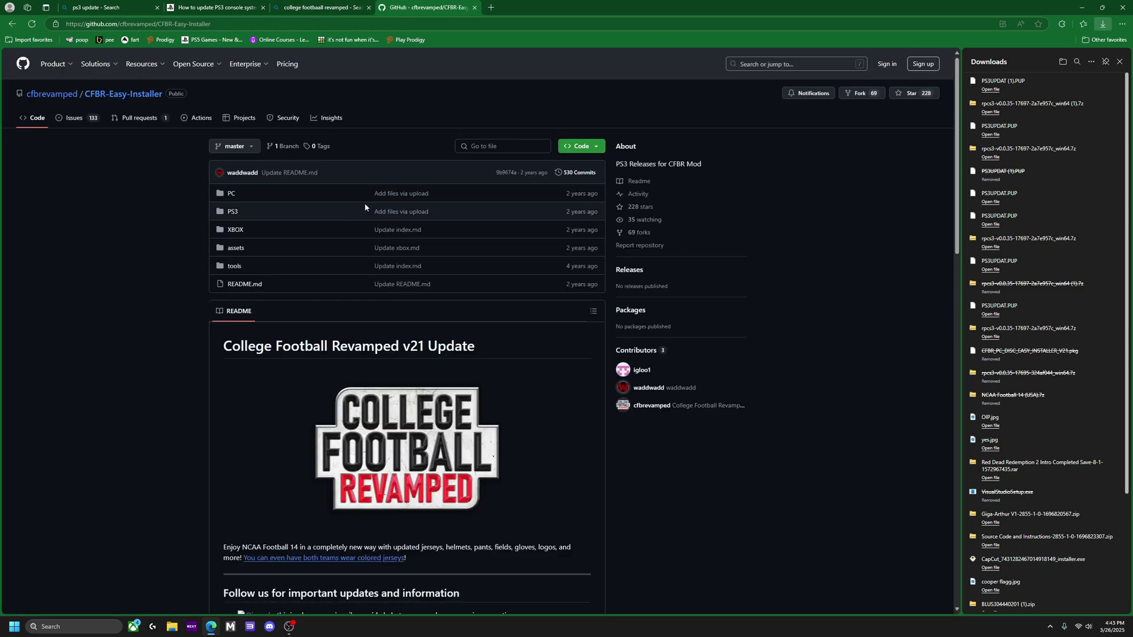
# From the repository README, choose the PC download for the Physical Disc Copy with the New ESPN Scorebug
pyautogui.scroll(-15, 365, 207)
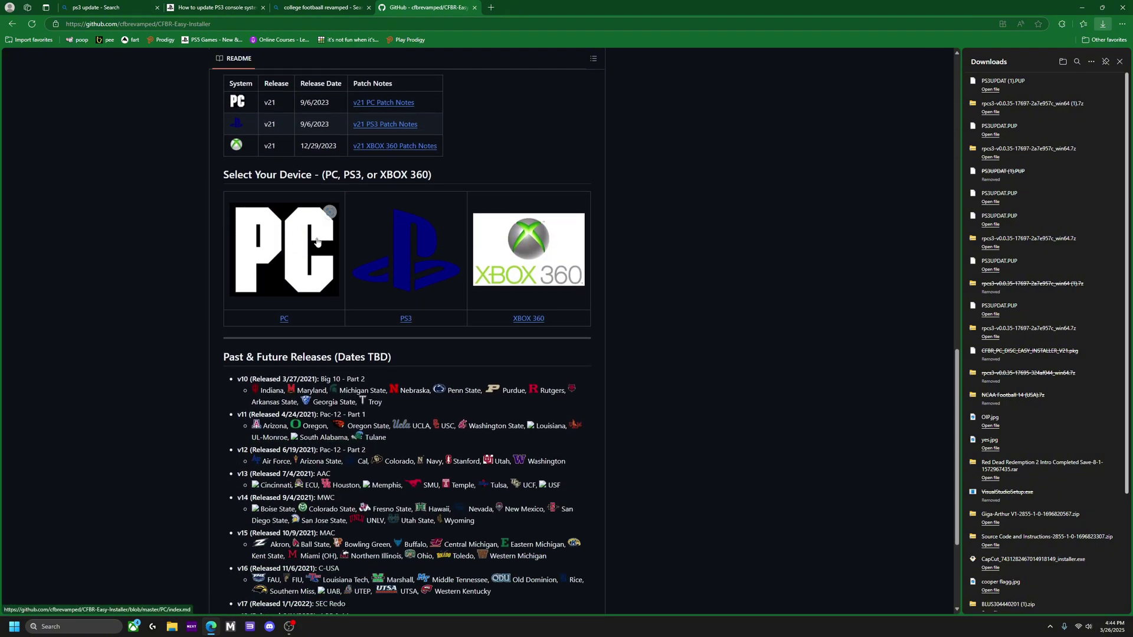
pyautogui.scroll(-3, 317, 242)
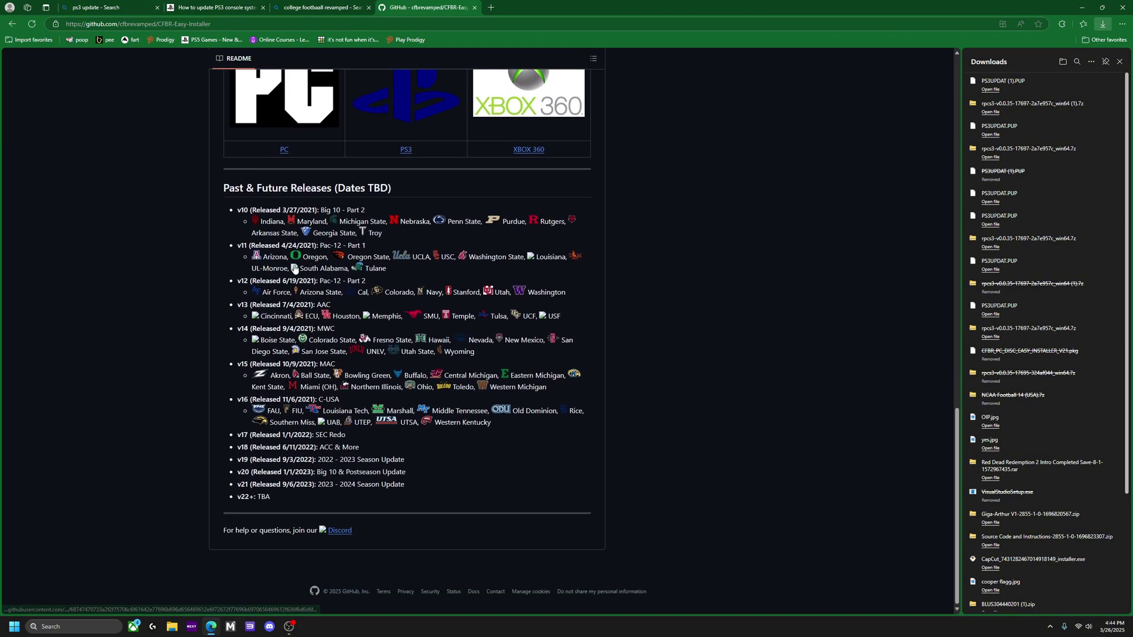
pyautogui.scroll(3, 271, 330)
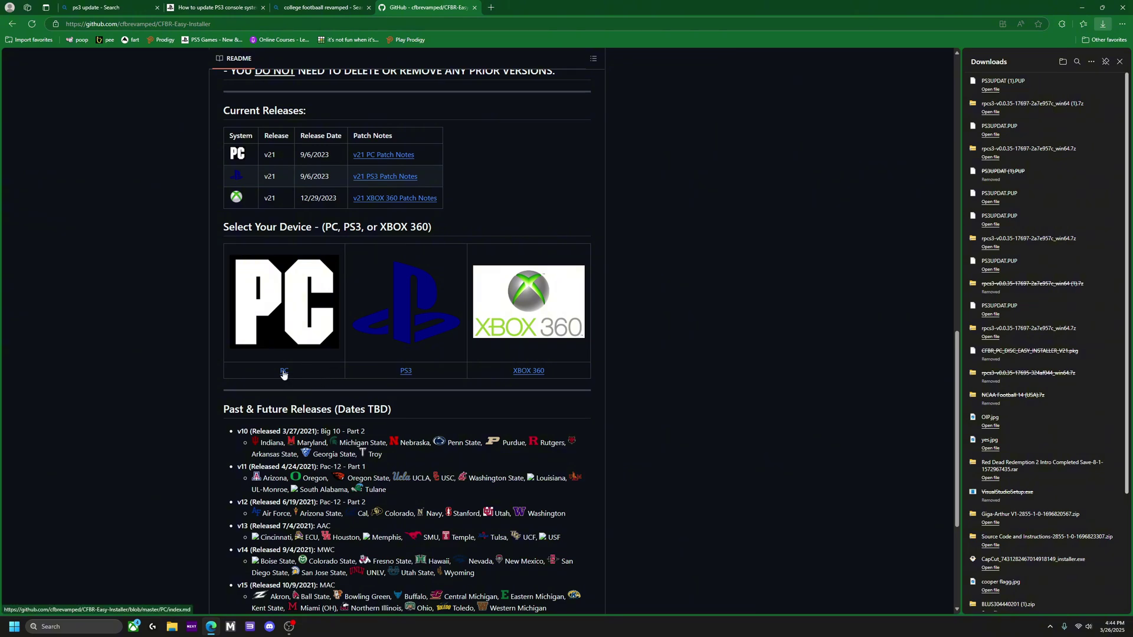
pyautogui.click(284, 373)
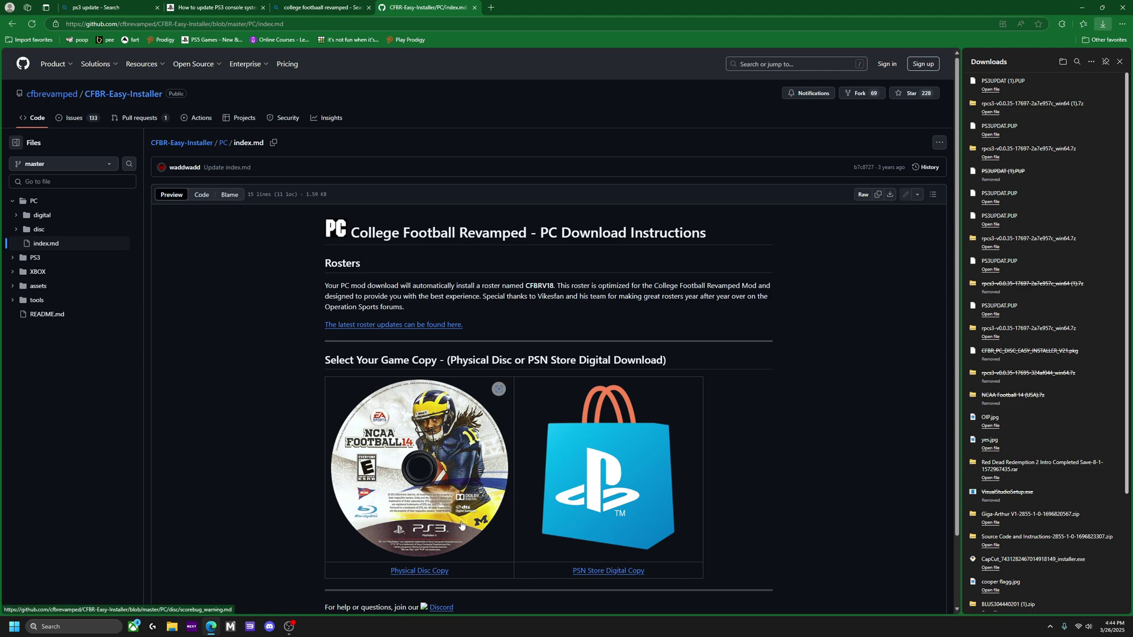
pyautogui.click(420, 570)
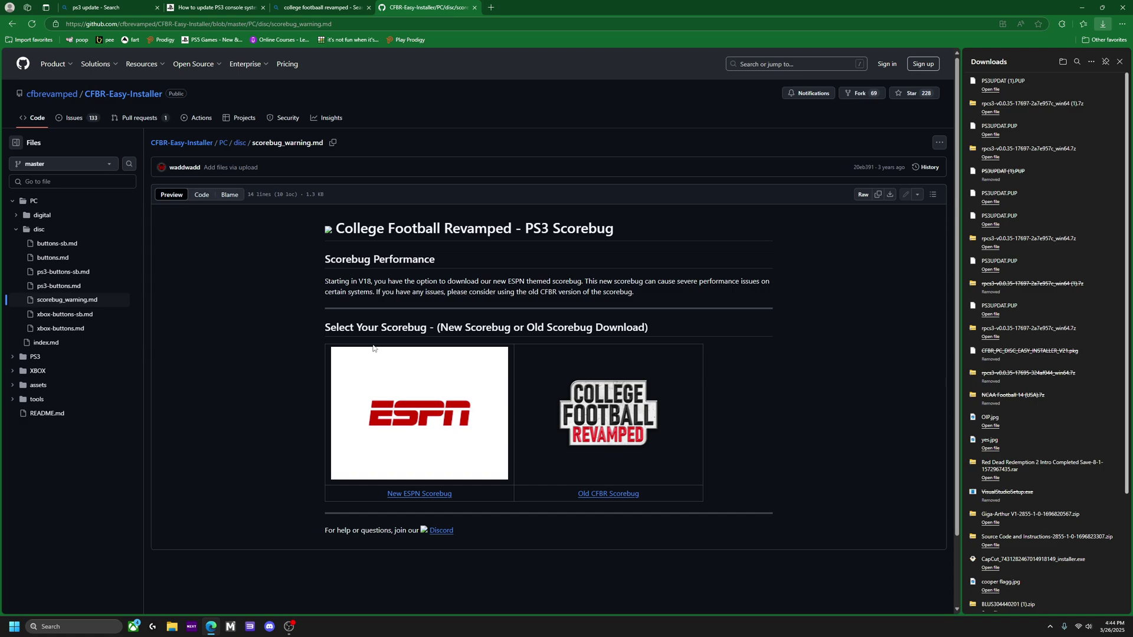
pyautogui.click(420, 494)
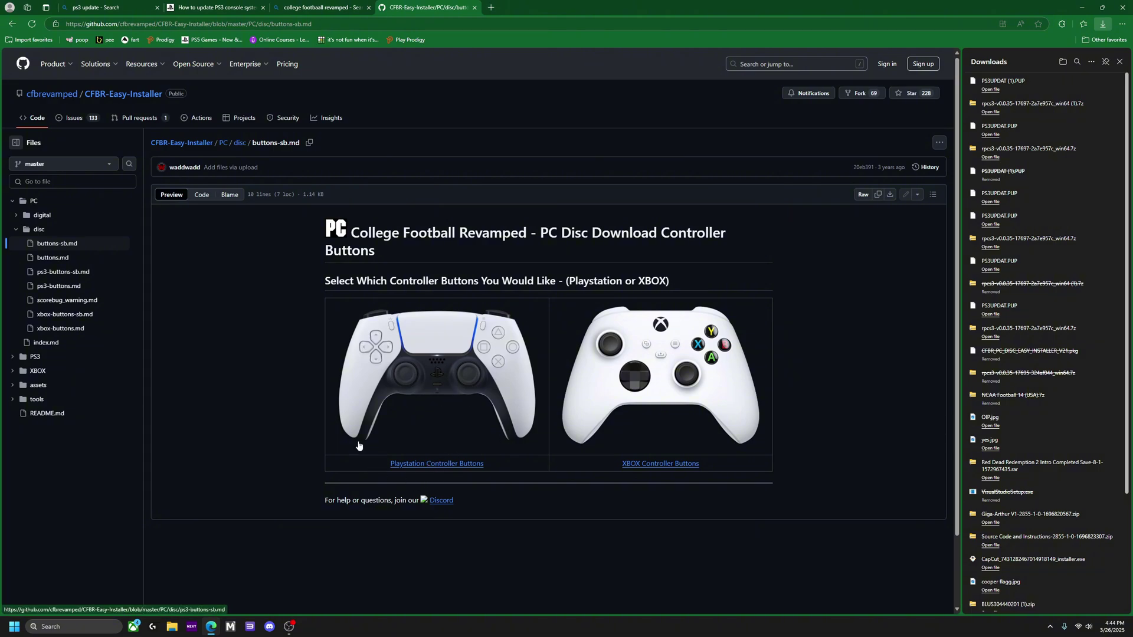
# Choose the Playstation Controller Buttons version, open the PC Disc Easy Installer download page, and minimize the browser
pyautogui.click(427, 465)
pyautogui.scroll(-1, 428, 469)
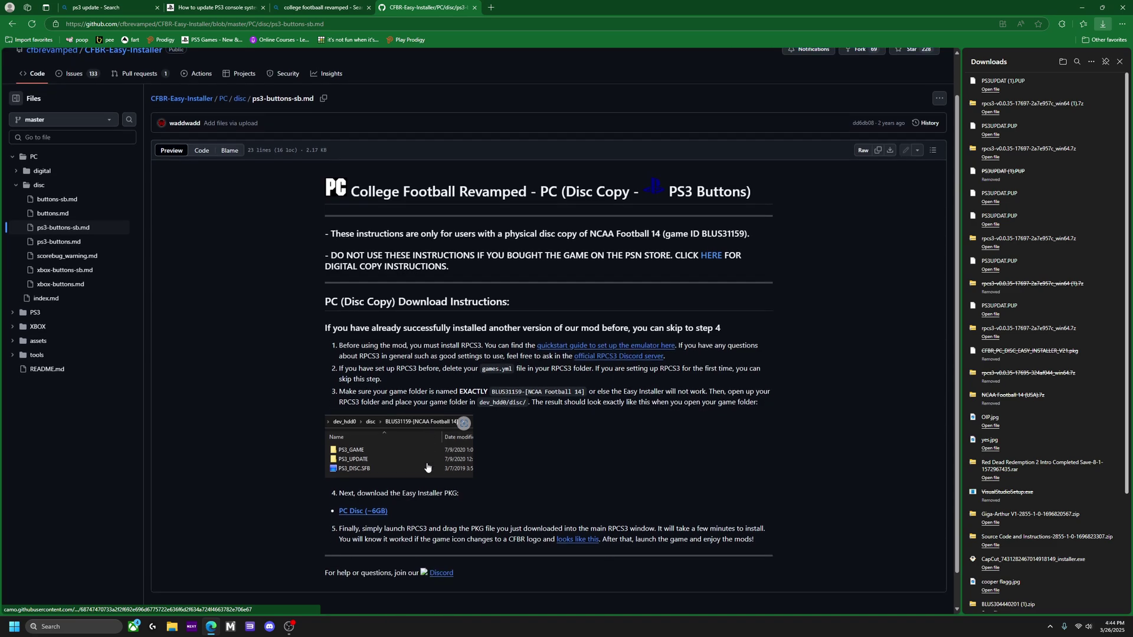
pyautogui.scroll(-1, 428, 472)
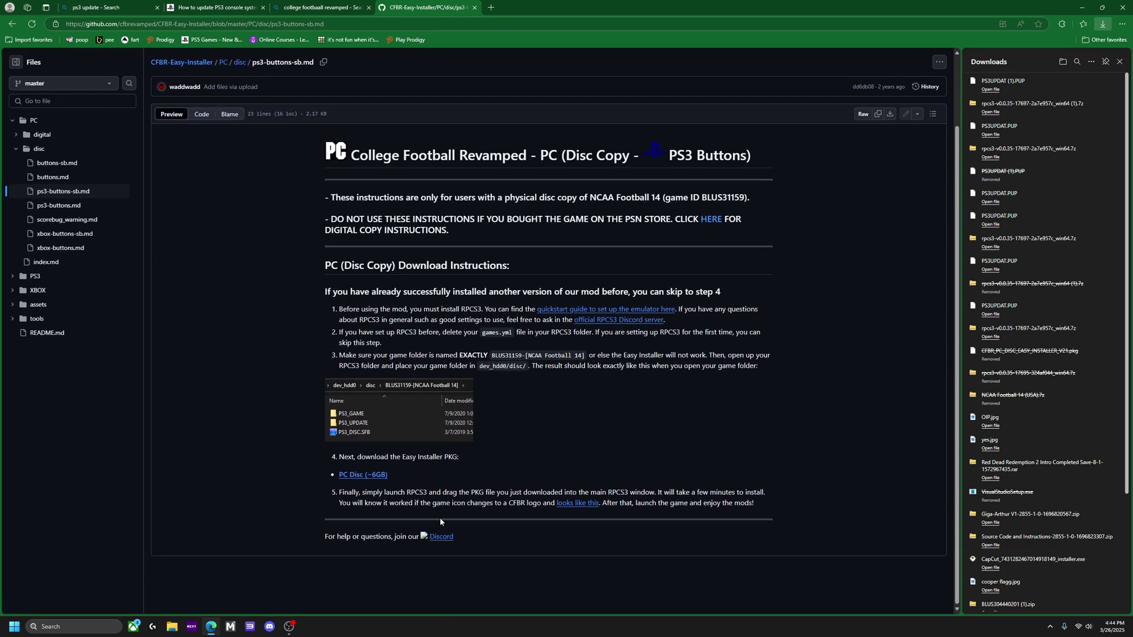
pyautogui.click(375, 476)
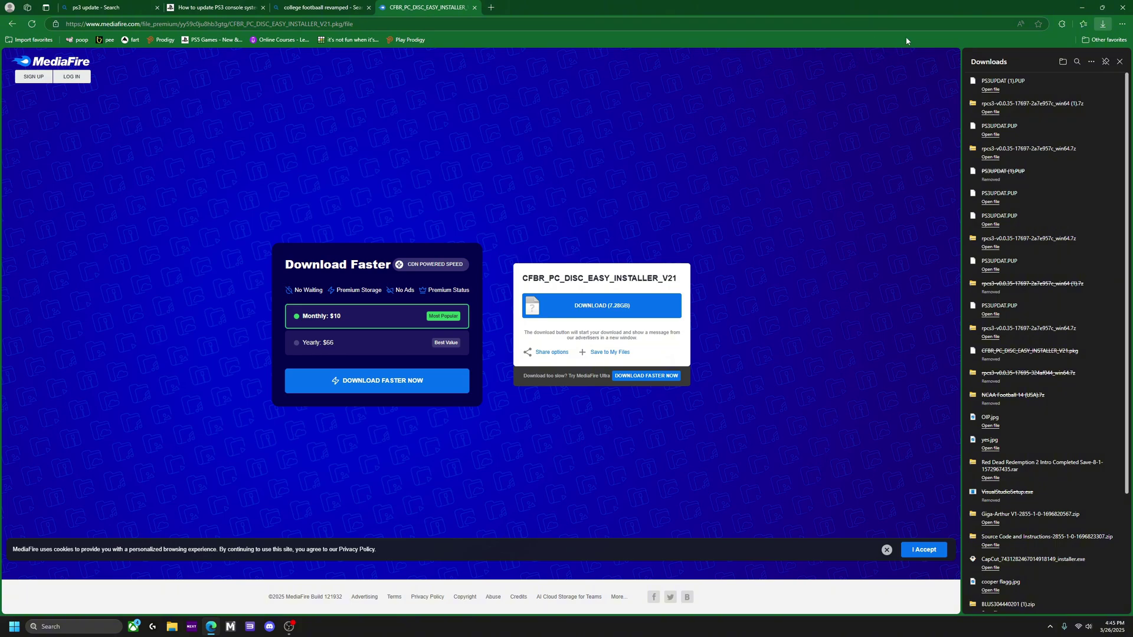
pyautogui.click(1081, 7)
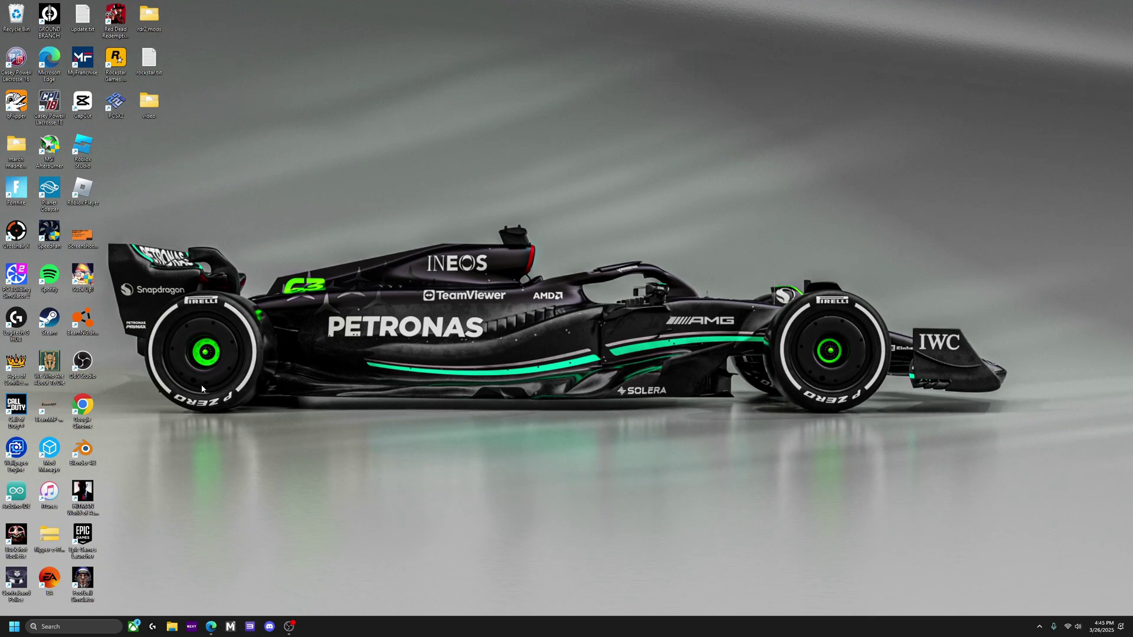
pyautogui.doubleClick(148, 101)
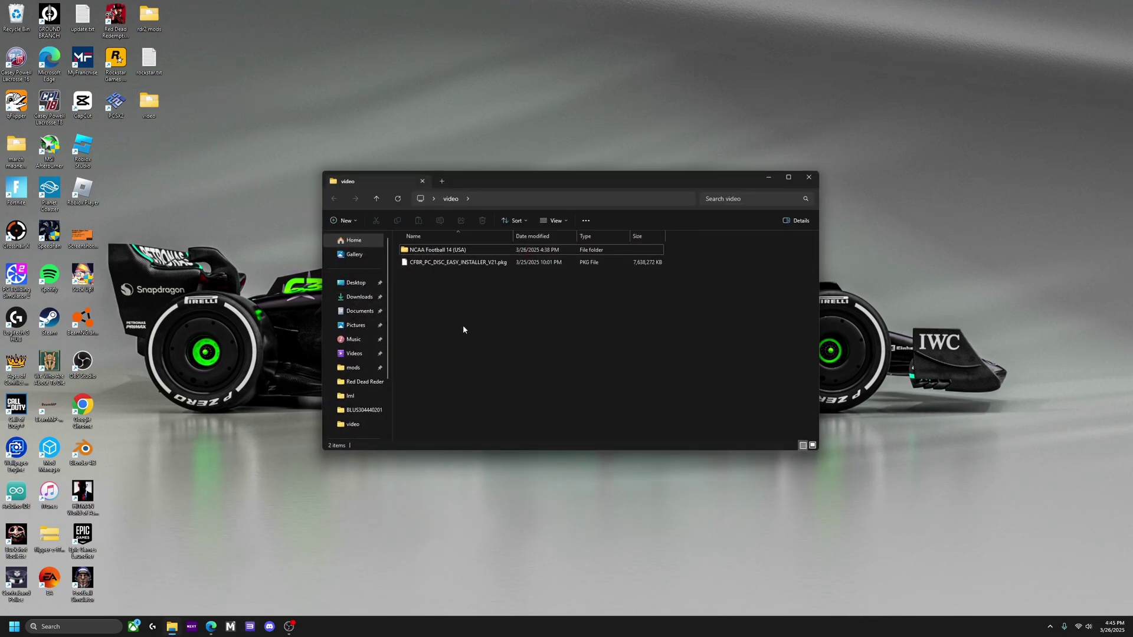
pyautogui.click(434, 268)
pyautogui.click(347, 299)
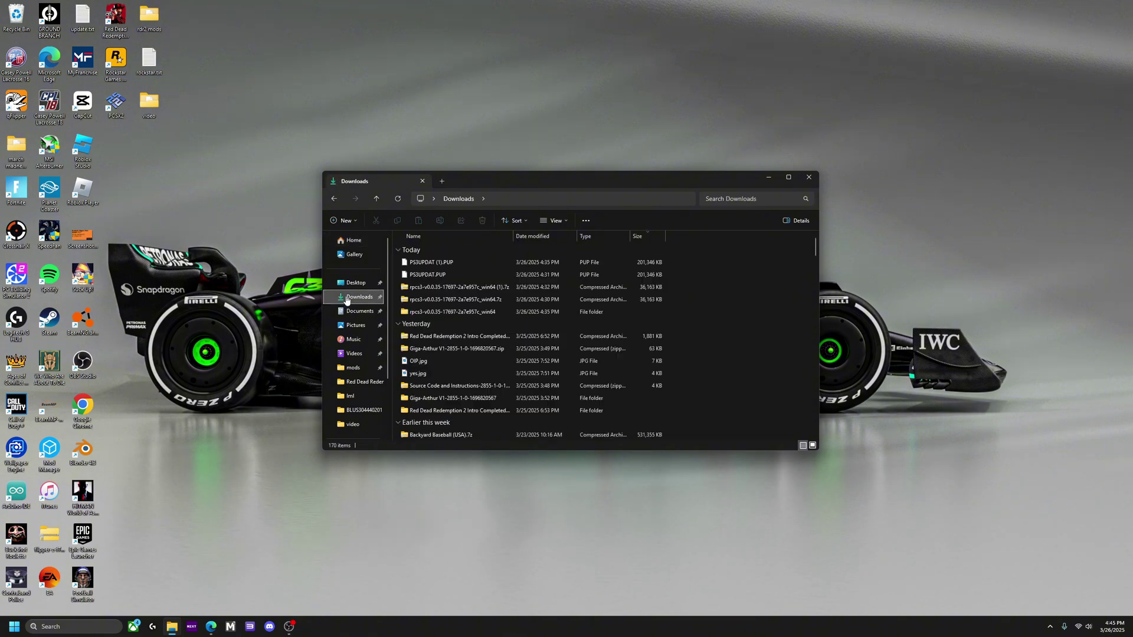
pyautogui.click(354, 240)
pyautogui.click(808, 177)
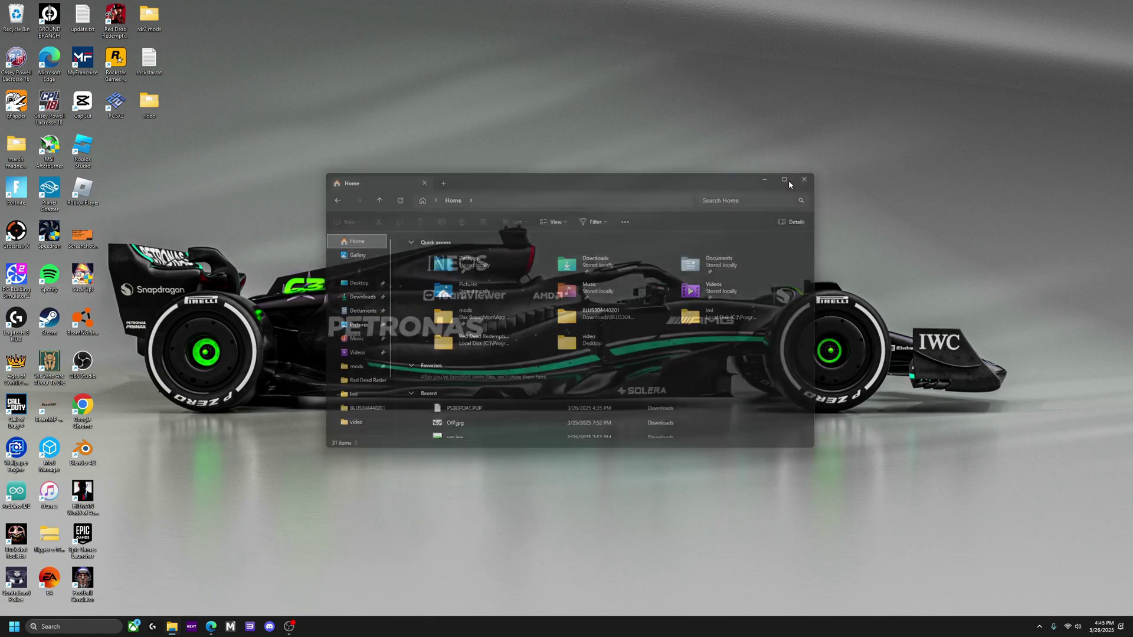
# Open the desktop video folder and, from a second File Explorer window, launch rpcs3.exe in Downloads' rpcs3-v0.0.35-17697-2a7e957c_win64 folder
pyautogui.doubleClick(149, 103)
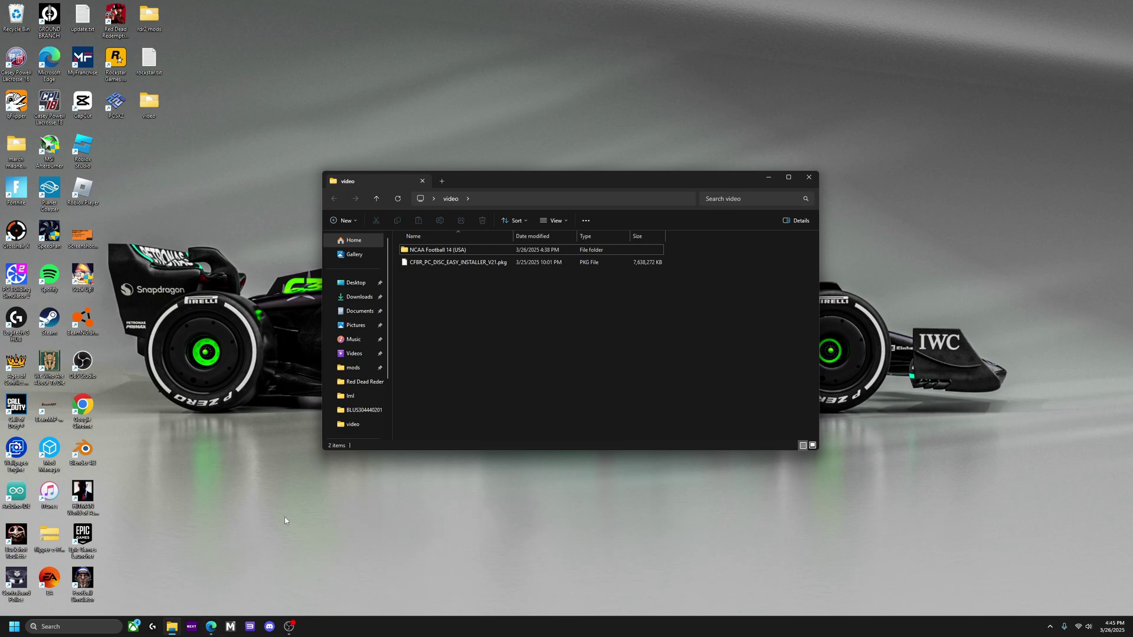
pyautogui.rightClick(172, 626)
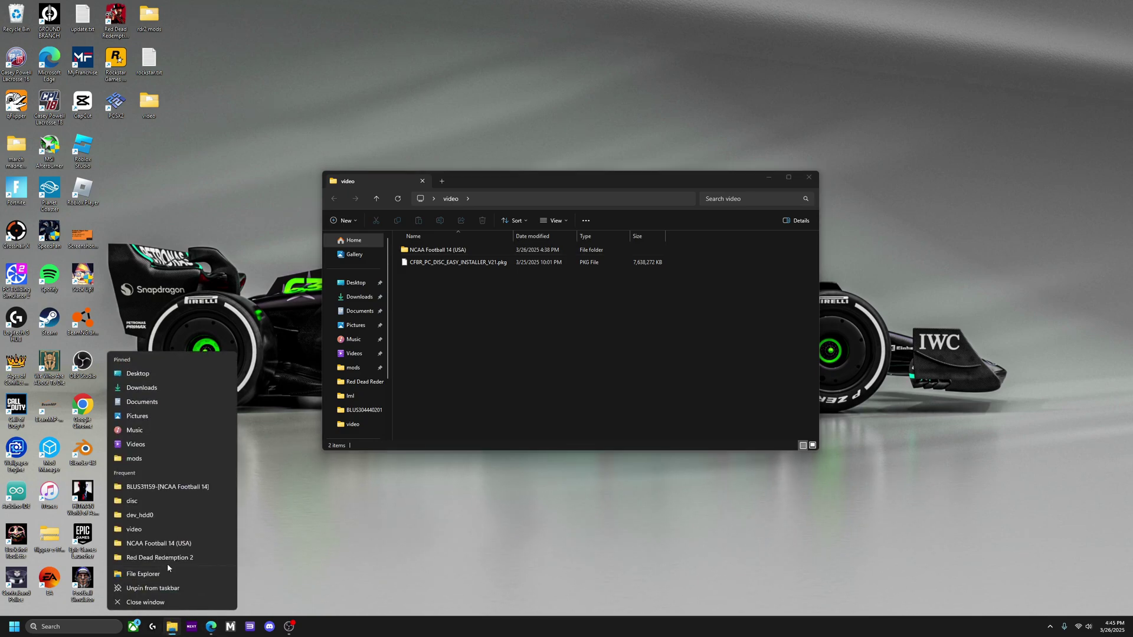
pyautogui.click(138, 572)
pyautogui.click(370, 308)
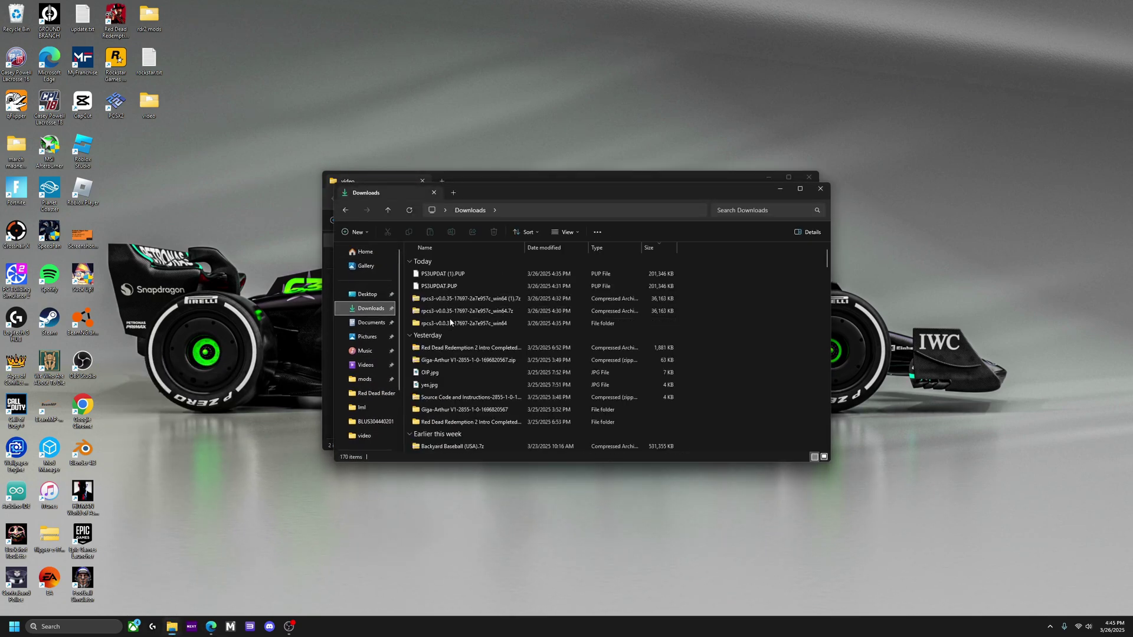
pyautogui.doubleClick(441, 325)
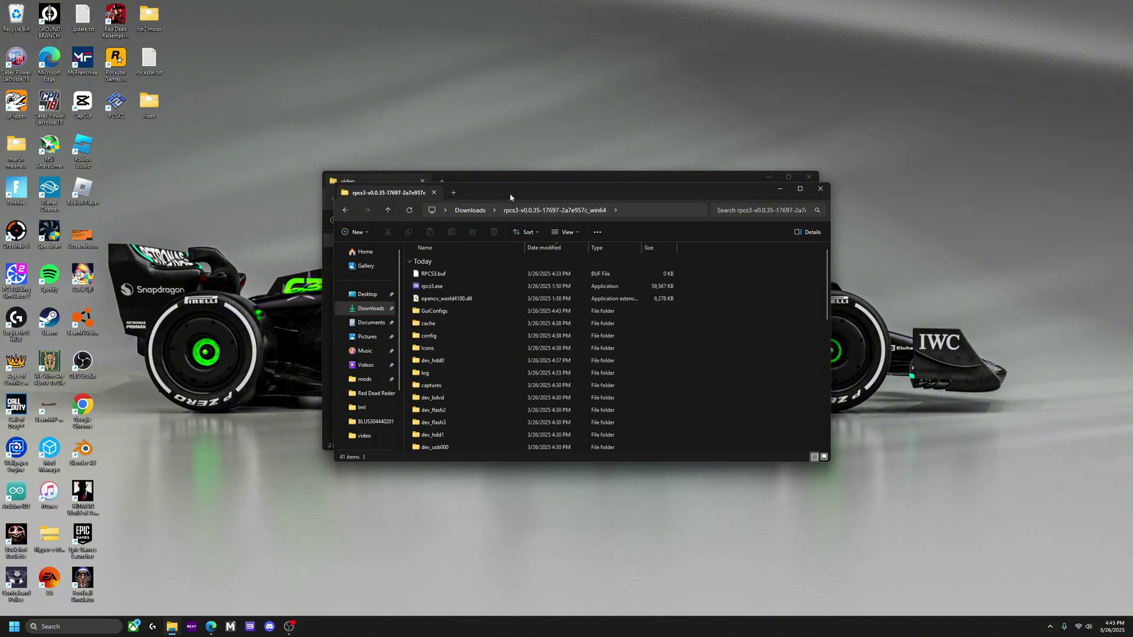
pyautogui.moveTo(510, 197); pyautogui.dragTo(686, 274)
pyautogui.click(608, 364)
pyautogui.press('Return')
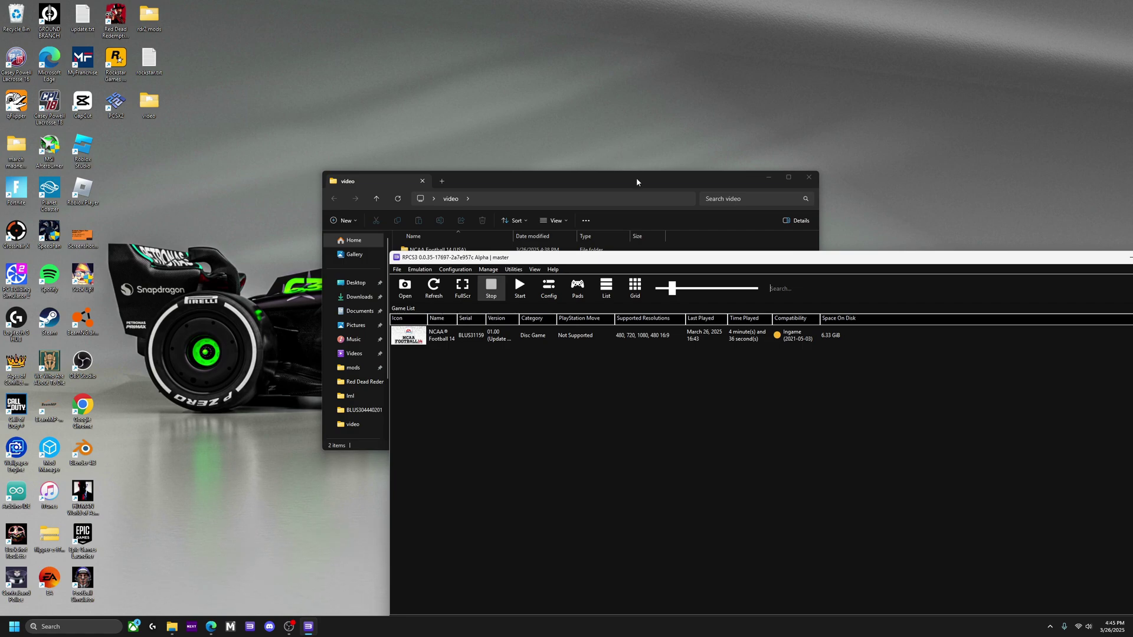
# Arrange the video folder beside RPCS3 and install CFBR_PC_DISC_EASY_INSTALLER_V21.pkg into the emulator
pyautogui.moveTo(636, 181); pyautogui.dragTo(276, 41)
pyautogui.moveTo(628, 253); pyautogui.dragTo(632, 152)
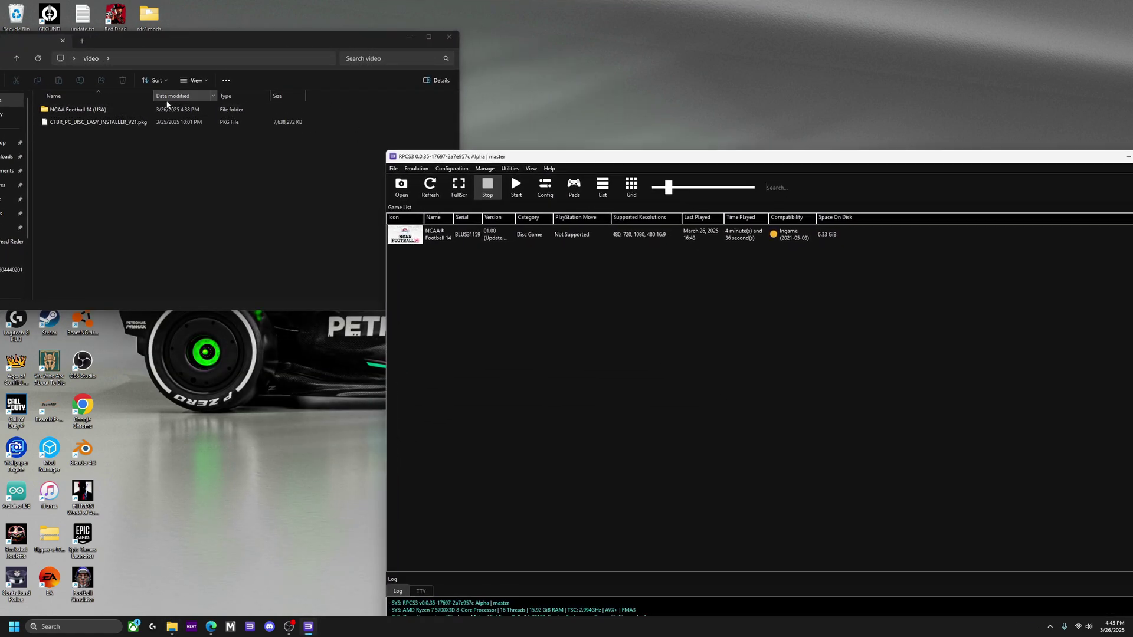
pyautogui.moveTo(106, 124); pyautogui.dragTo(458, 256)
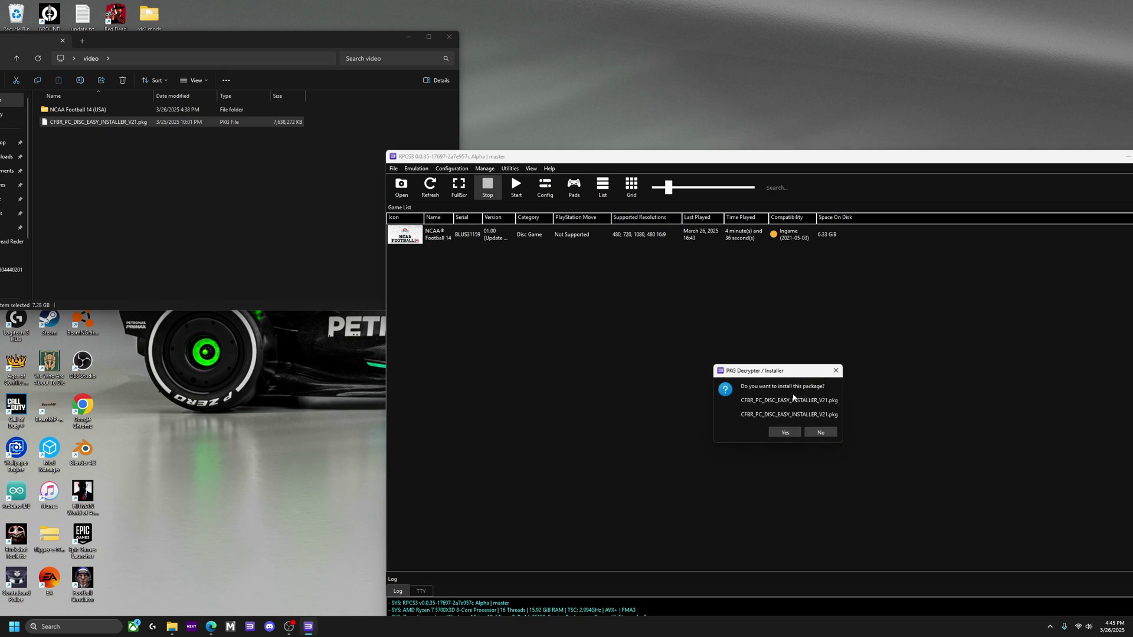
pyautogui.click(780, 434)
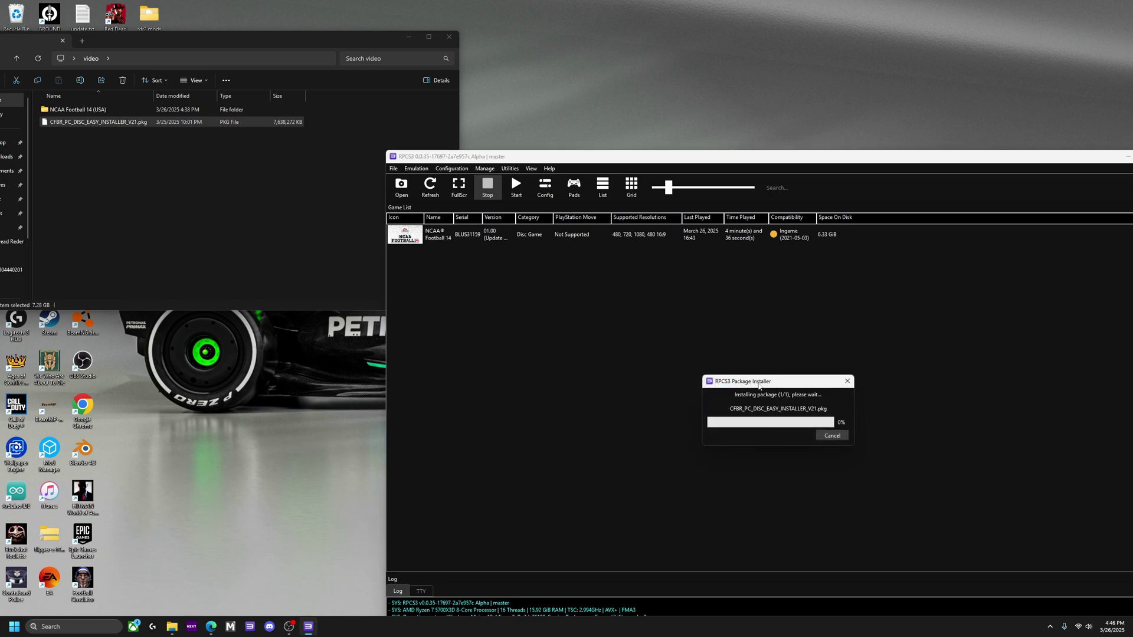
pyautogui.moveTo(759, 386); pyautogui.dragTo(759, 367)
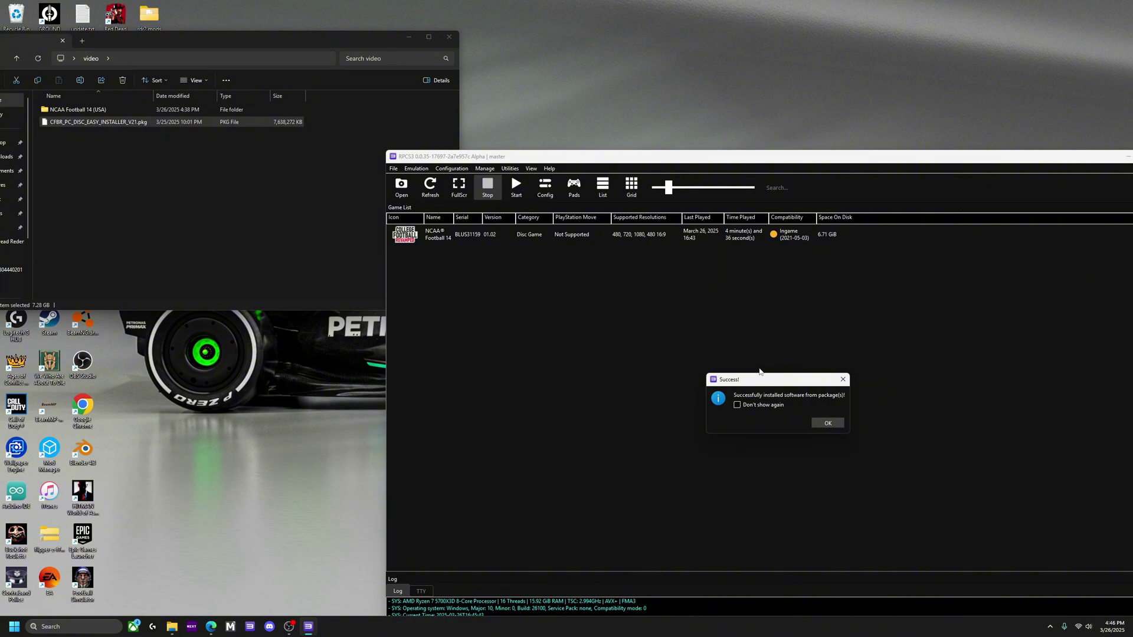
pyautogui.click(826, 425)
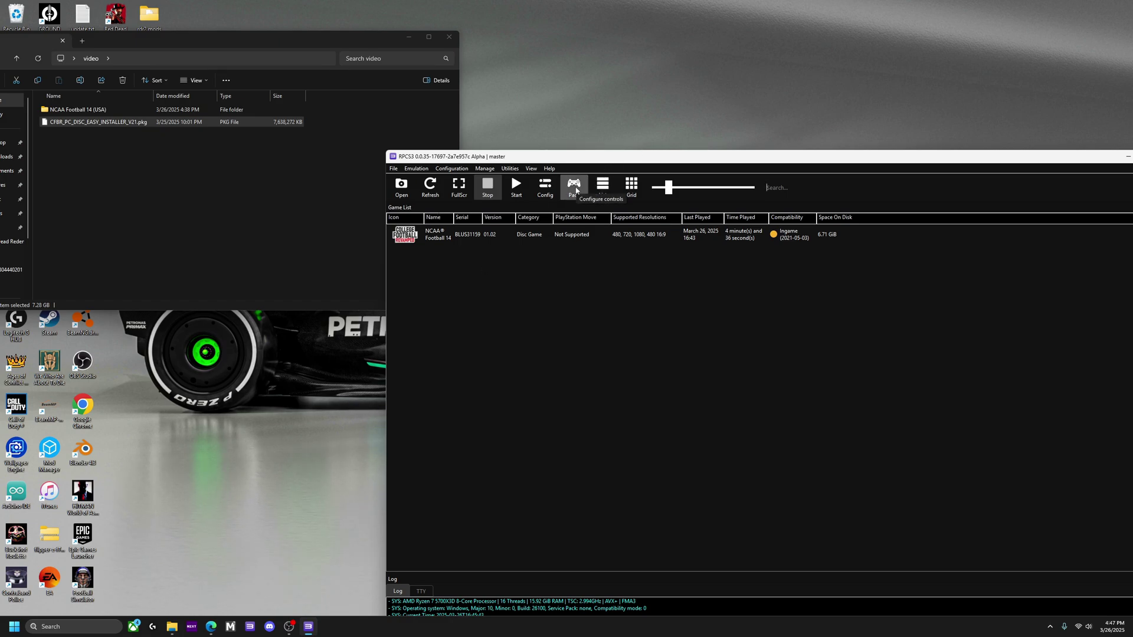
# Set Player 1's gamepad handler to DualSense and save the gamepad settings
pyautogui.click(575, 188)
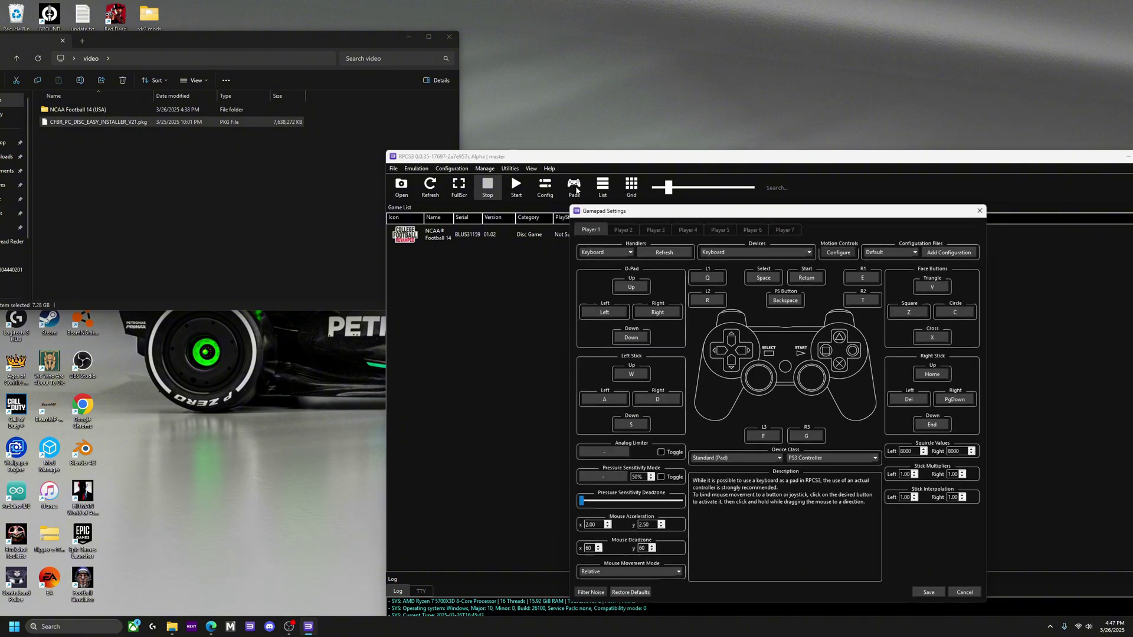
pyautogui.click(610, 253)
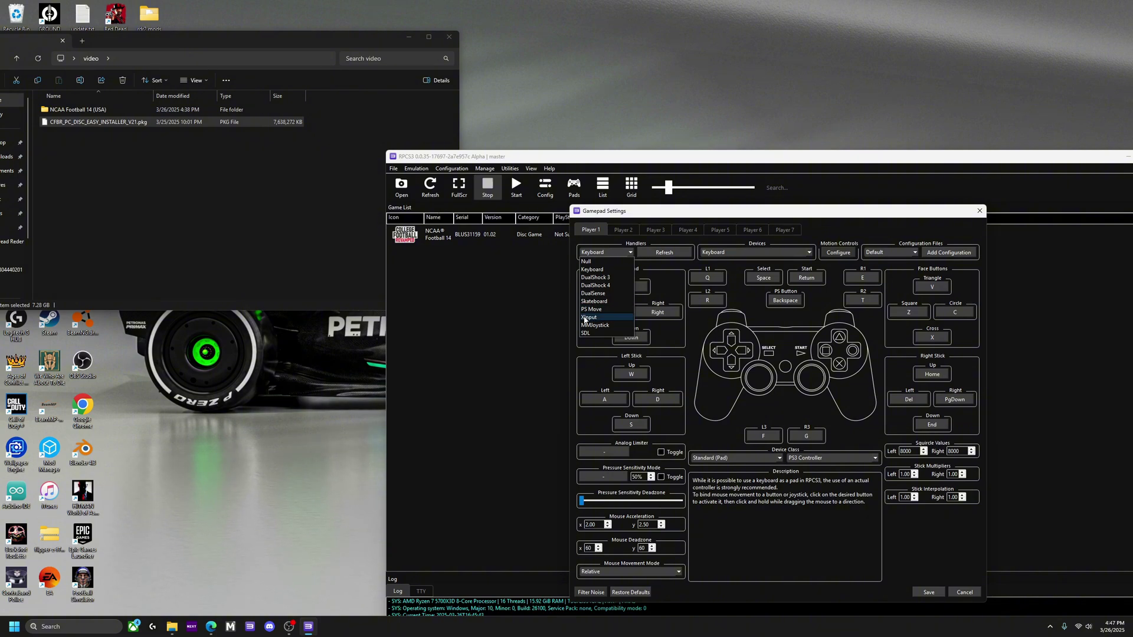
pyautogui.click(928, 590)
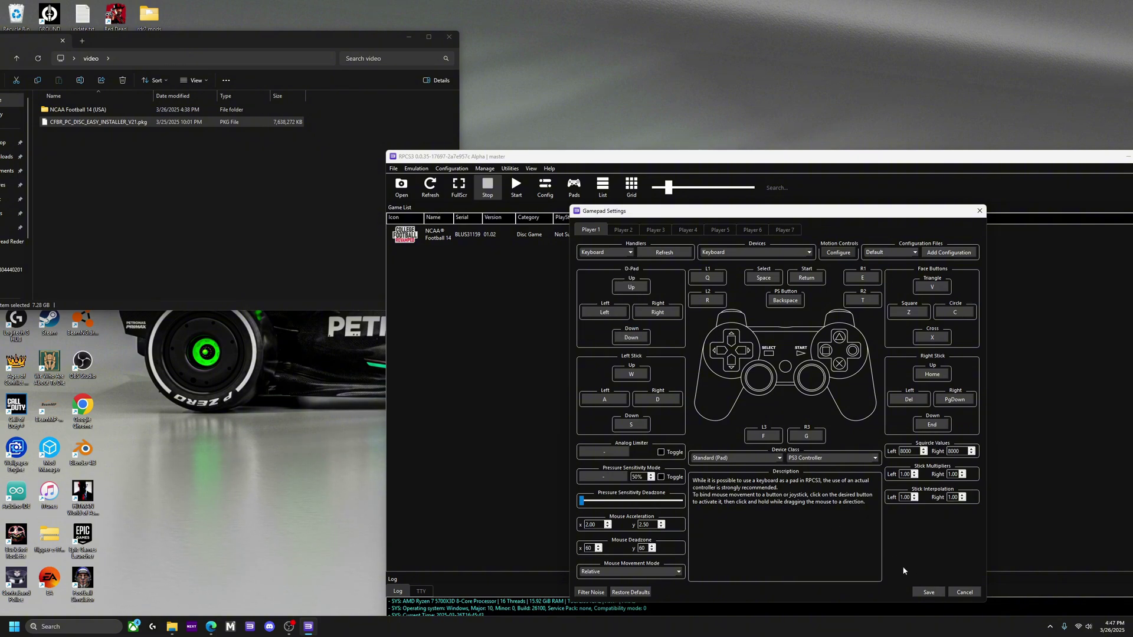
pyautogui.click(606, 254)
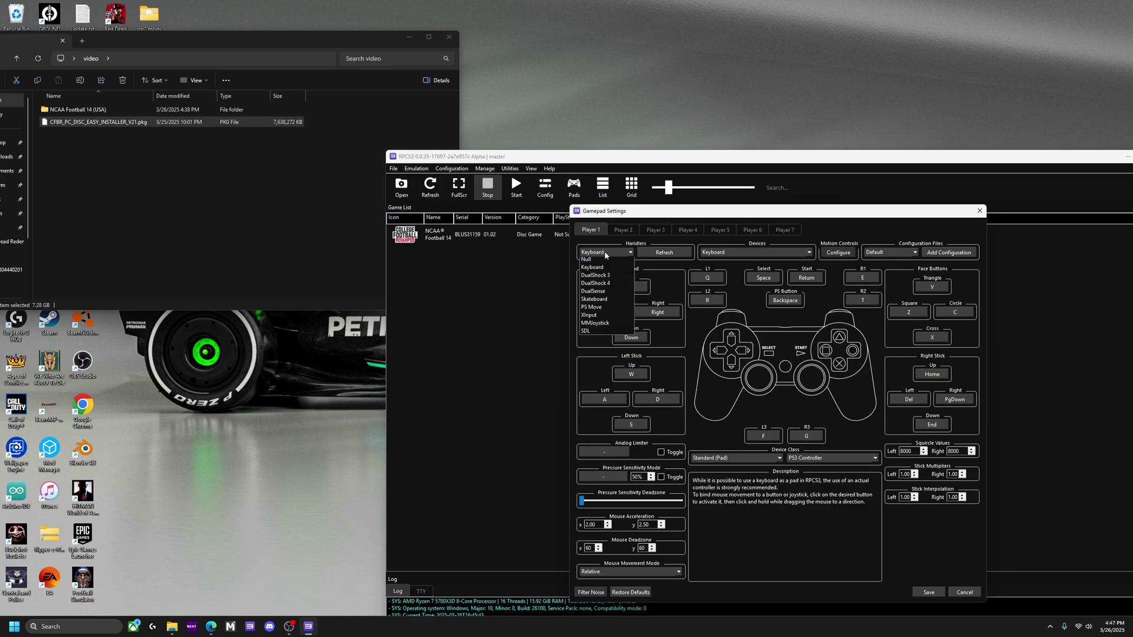
pyautogui.click(603, 304)
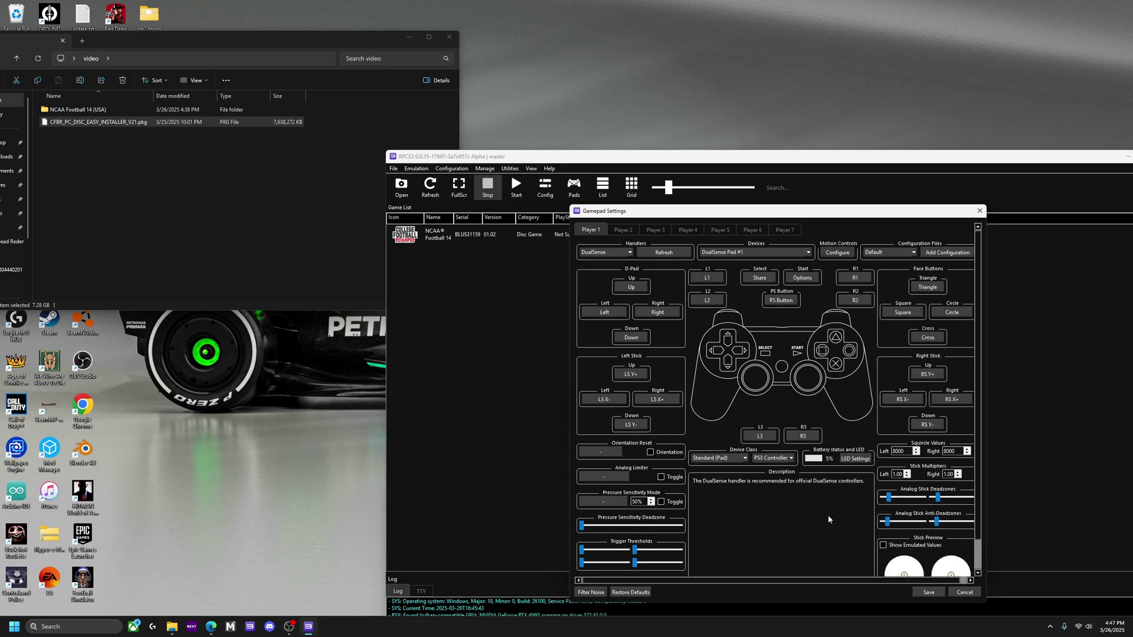
pyautogui.click(928, 591)
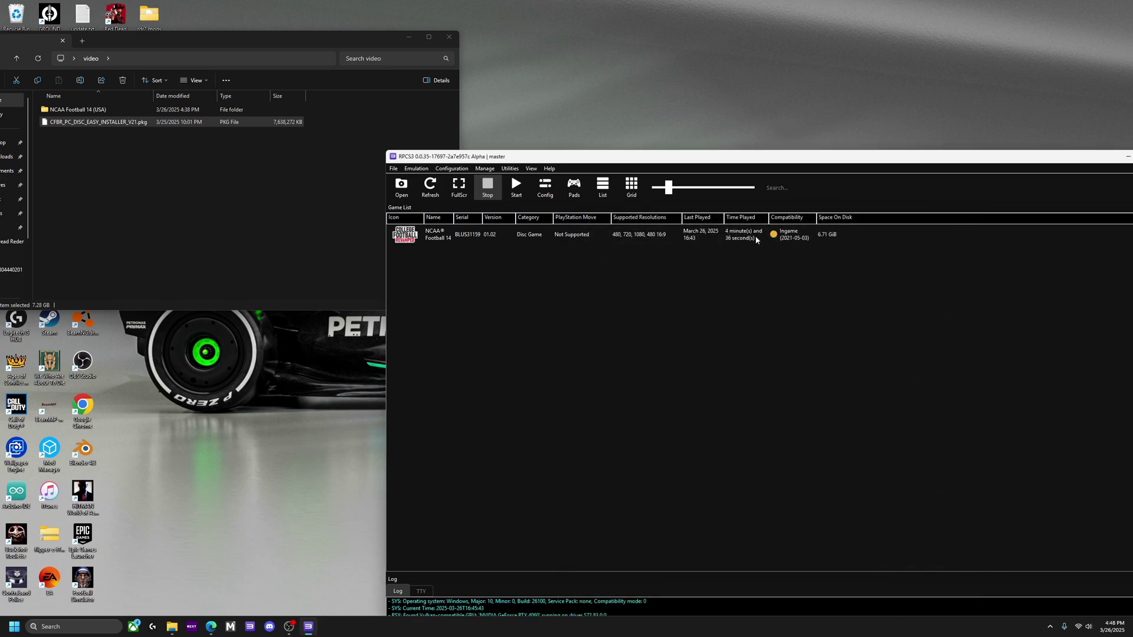
# Launch the modded NCAA Football 14 from the game list and continue past its title screen to the main menu
pyautogui.doubleClick(718, 236)
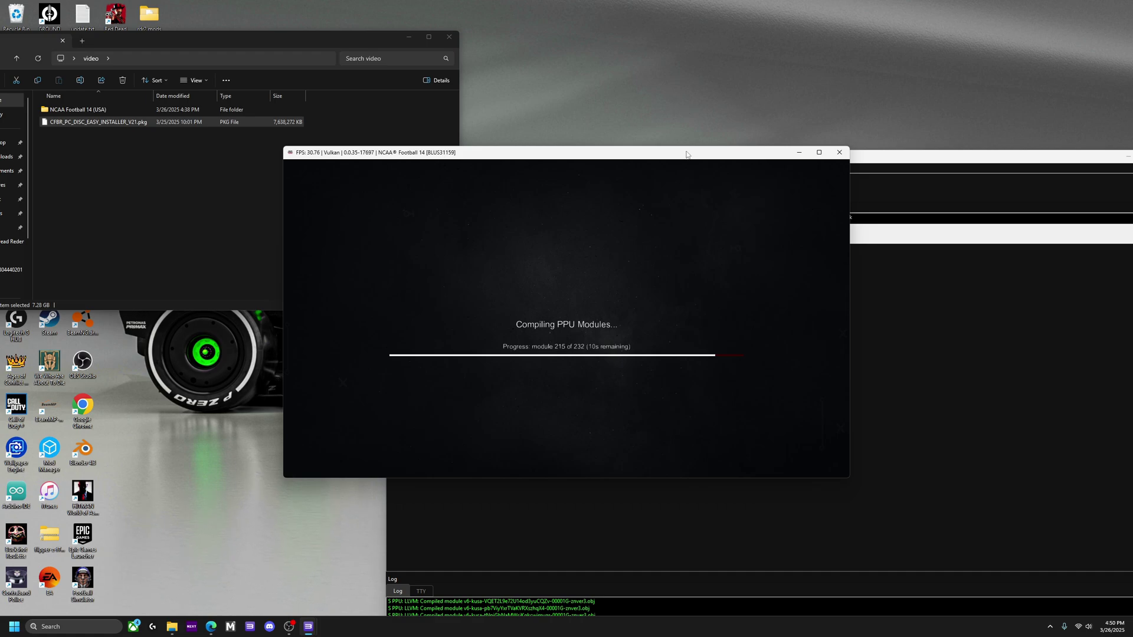
pyautogui.moveTo(688, 156); pyautogui.dragTo(666, 144)
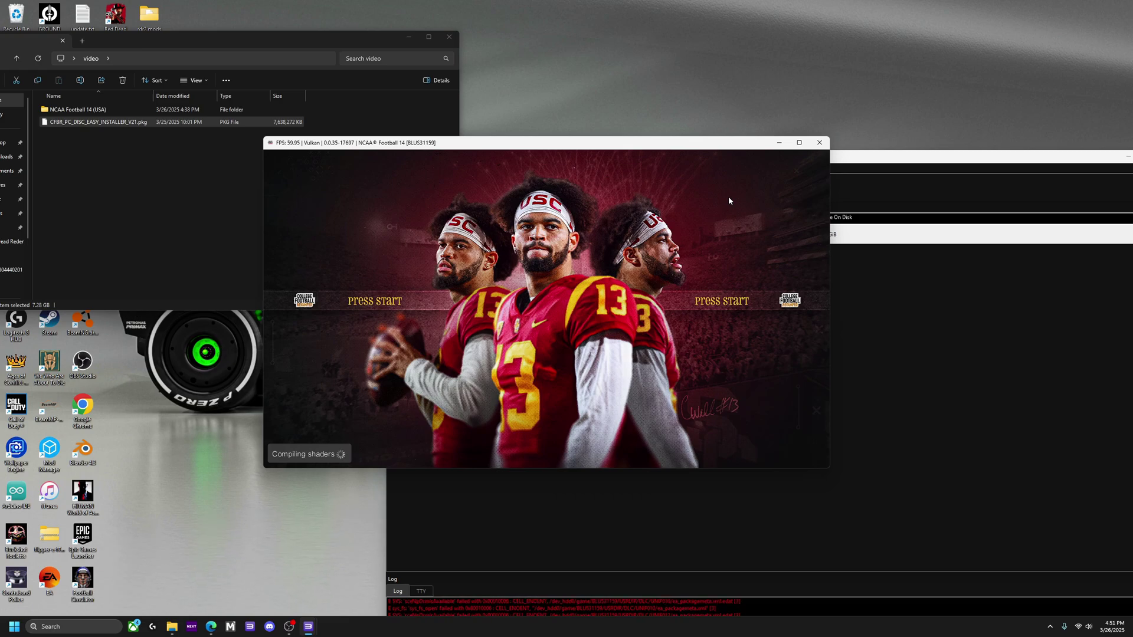
pyautogui.press('Return')
# Look through the modded main menu tiles, open Settings briefly and return to the main menu
pyautogui.press('Right')
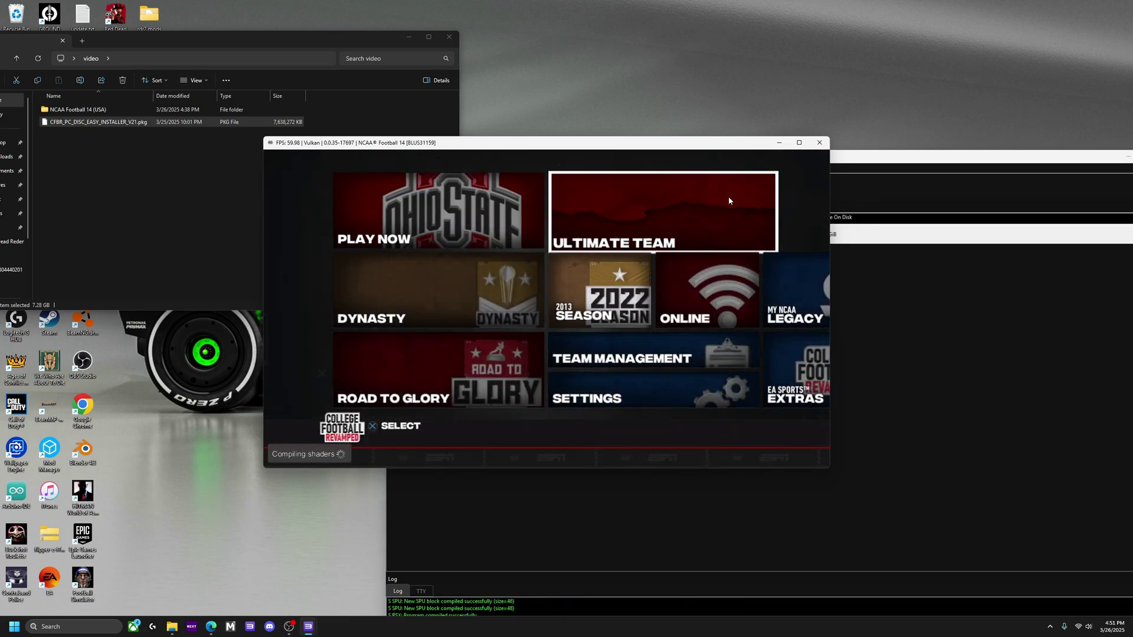
pyautogui.press('Down')
pyautogui.press('Left')
pyautogui.press('Up')
pyautogui.press('Left')
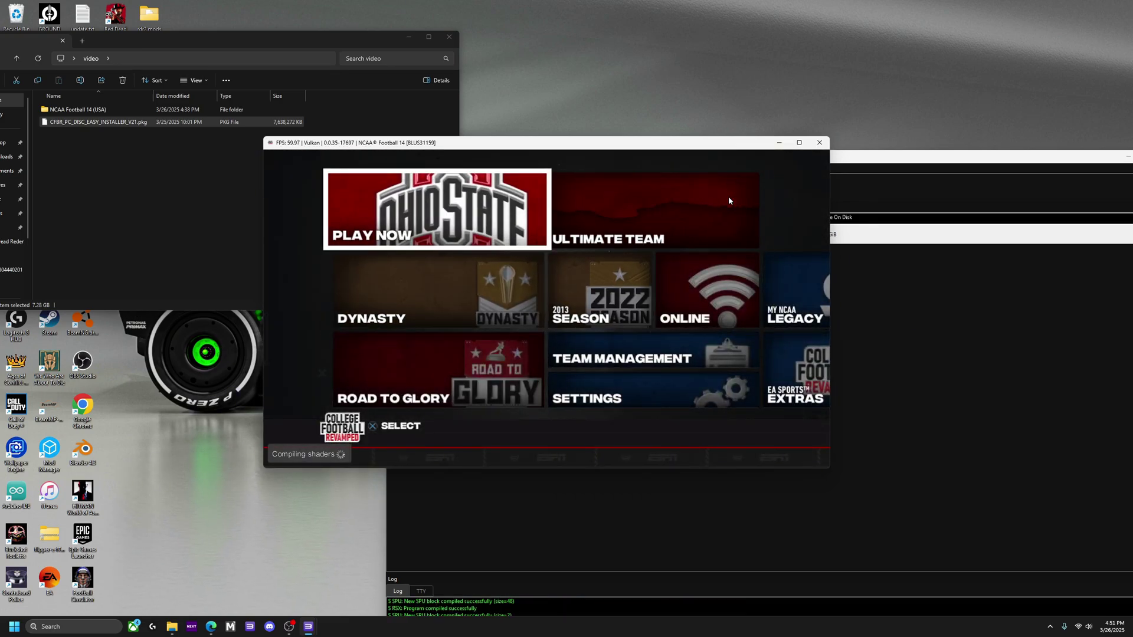
pyautogui.press('Right')
pyautogui.press('Down')
pyautogui.press('Right')
pyautogui.press('Down')
pyautogui.press('Down')
pyautogui.press('Return')
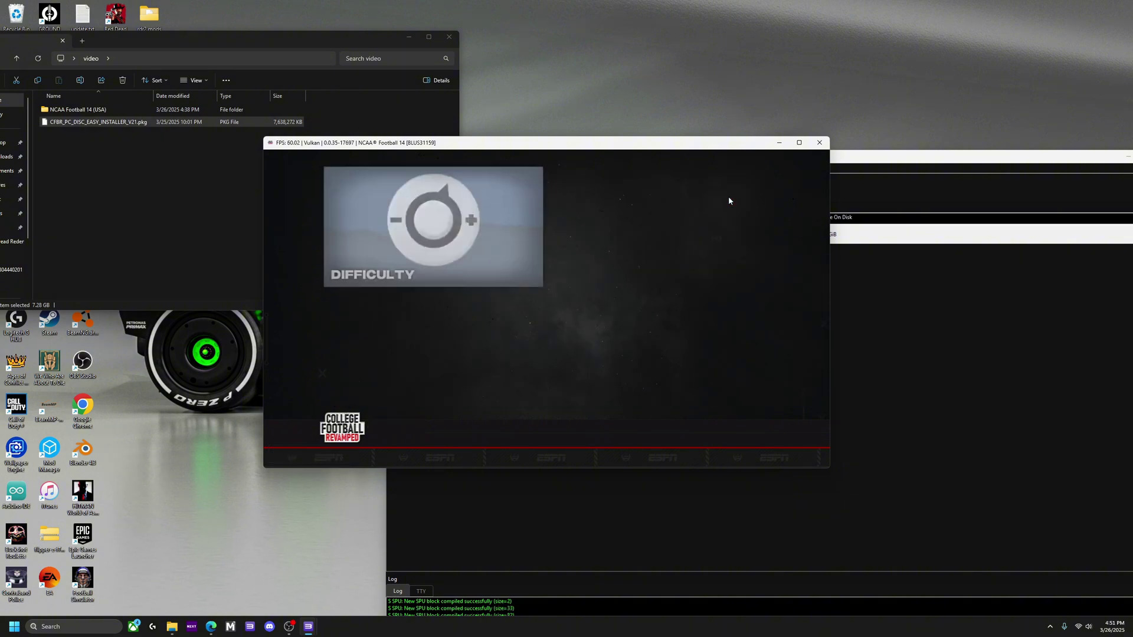
pyautogui.press('Escape')
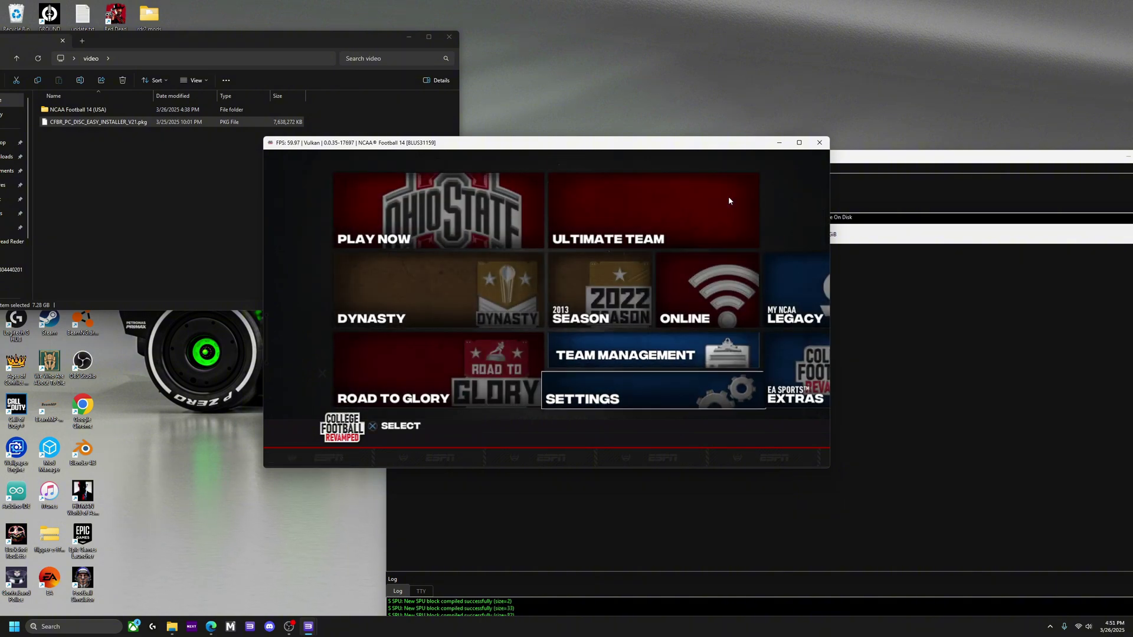
# Open the Depth Chart within Team Management
pyautogui.press('Up')
pyautogui.press('Return')
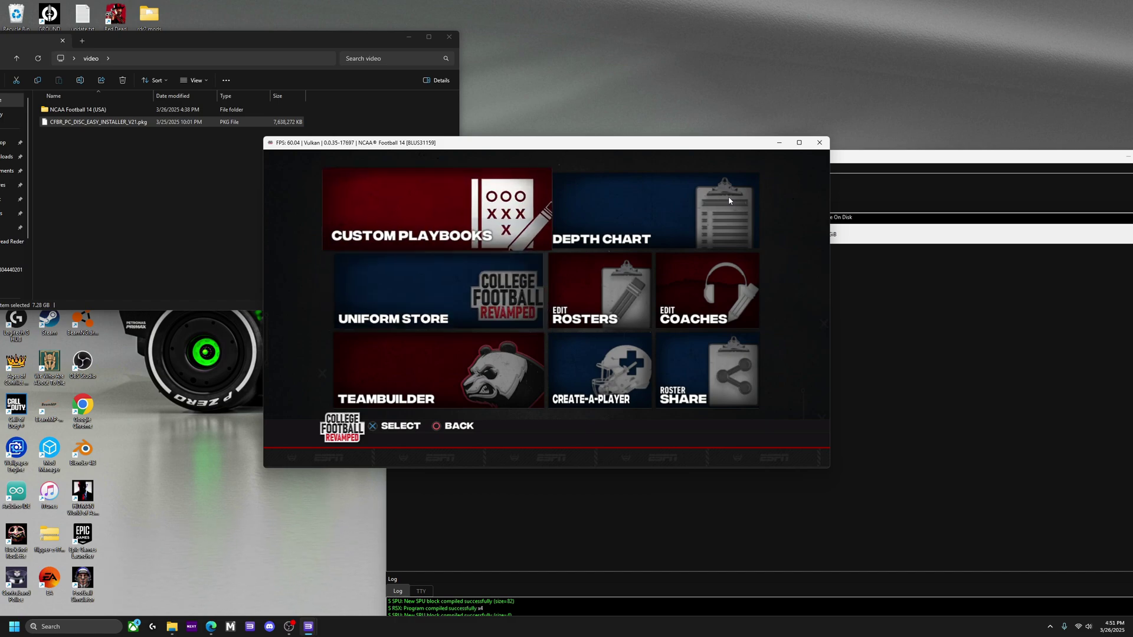
pyautogui.press('Right')
pyautogui.press('Return')
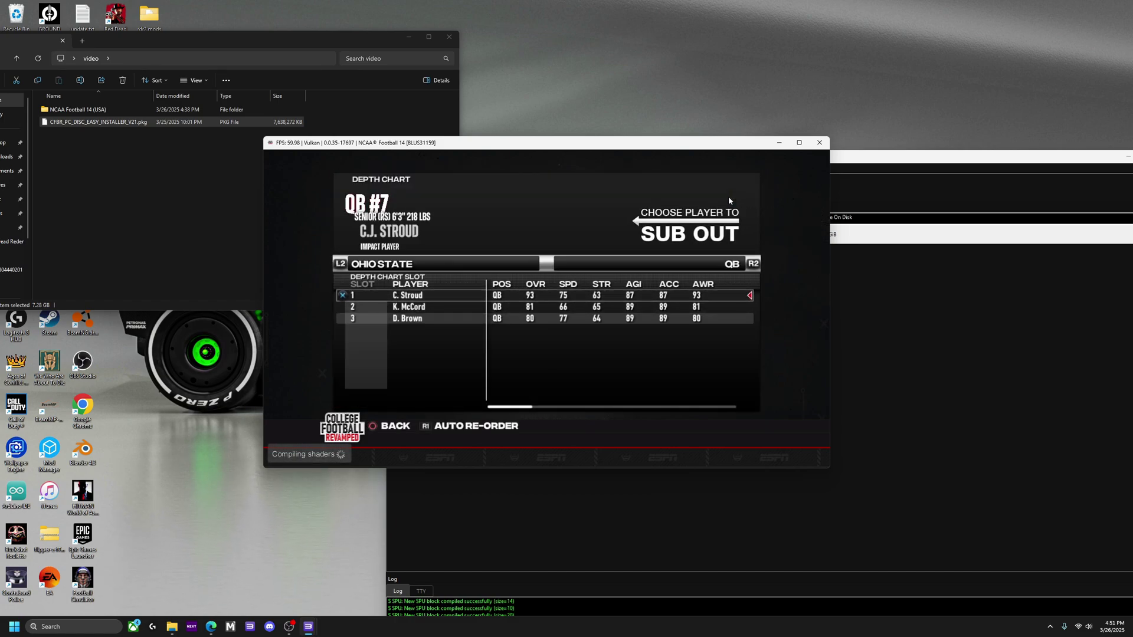
# Examine the depth chart's position list and the quarterbacks of Ohio State, Oklahoma and Oklahoma State
pyautogui.press('Down')
pyautogui.press('t')
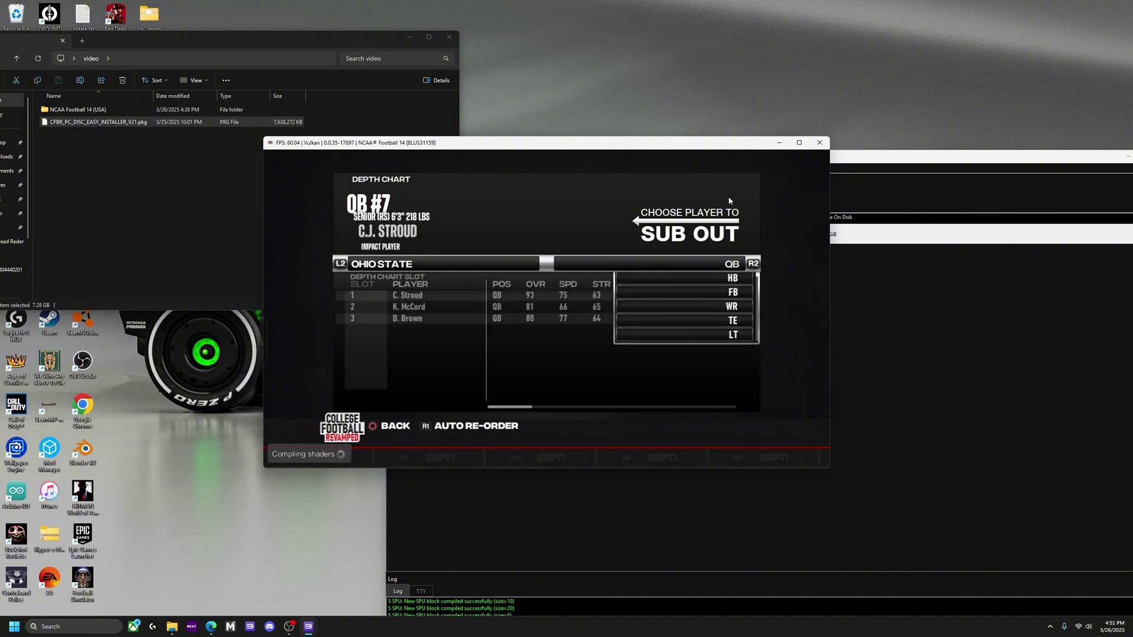
pyautogui.press('r')
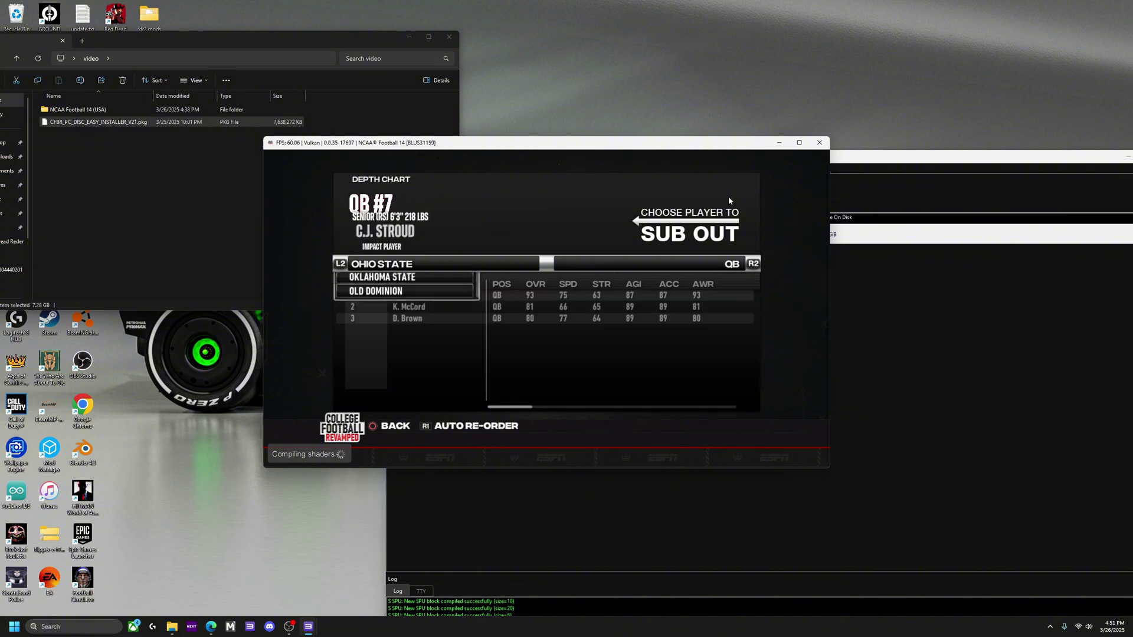
pyautogui.press('Down')
pyautogui.press('x')
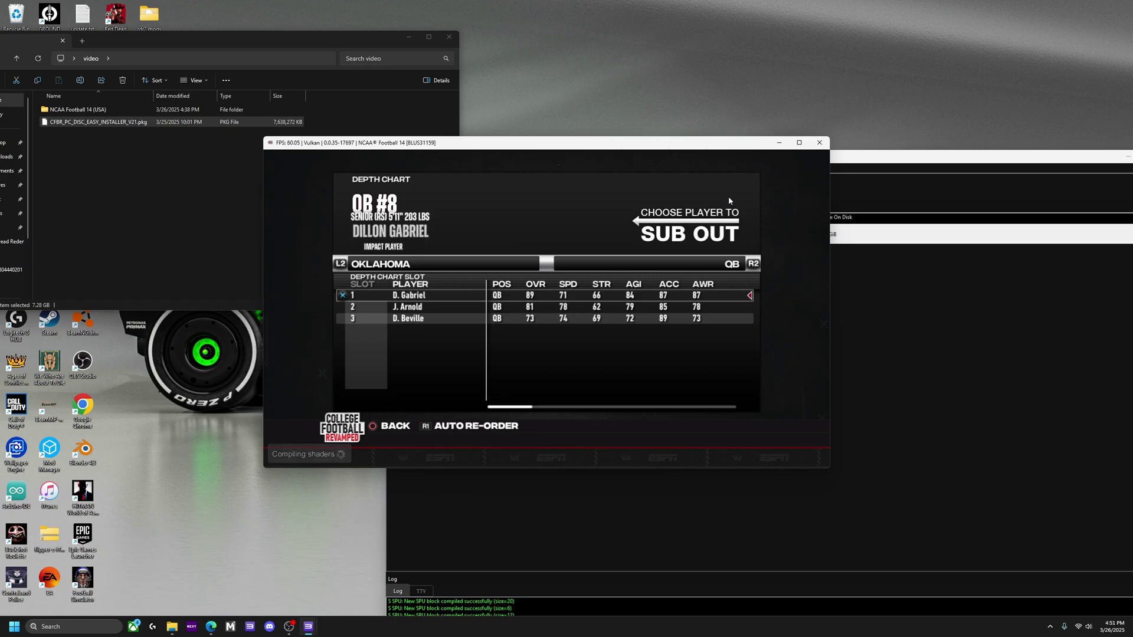
pyautogui.press('r')
pyautogui.press('Down')
pyautogui.press('x')
pyautogui.press('Down')
pyautogui.press('Down')
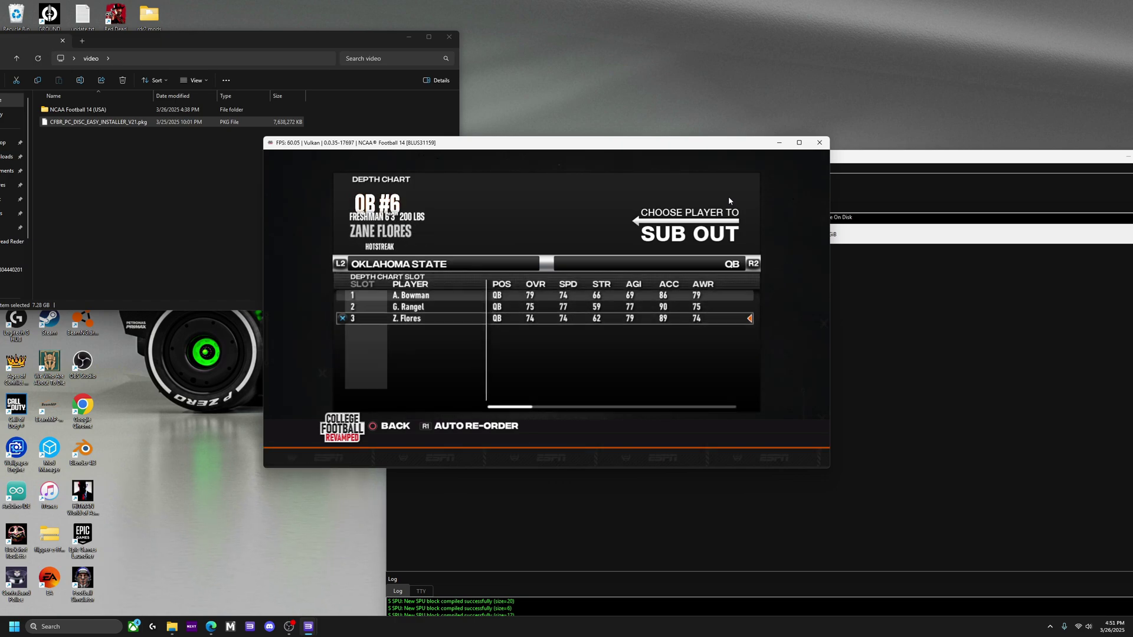
# Switch the depth chart to Purdue and examine its quarterbacks
pyautogui.press('r')
pyautogui.press('Down')
pyautogui.press('Down')
pyautogui.press('Down')
pyautogui.press('Down')
pyautogui.press('Down')
pyautogui.press('Down')
pyautogui.press('Down')
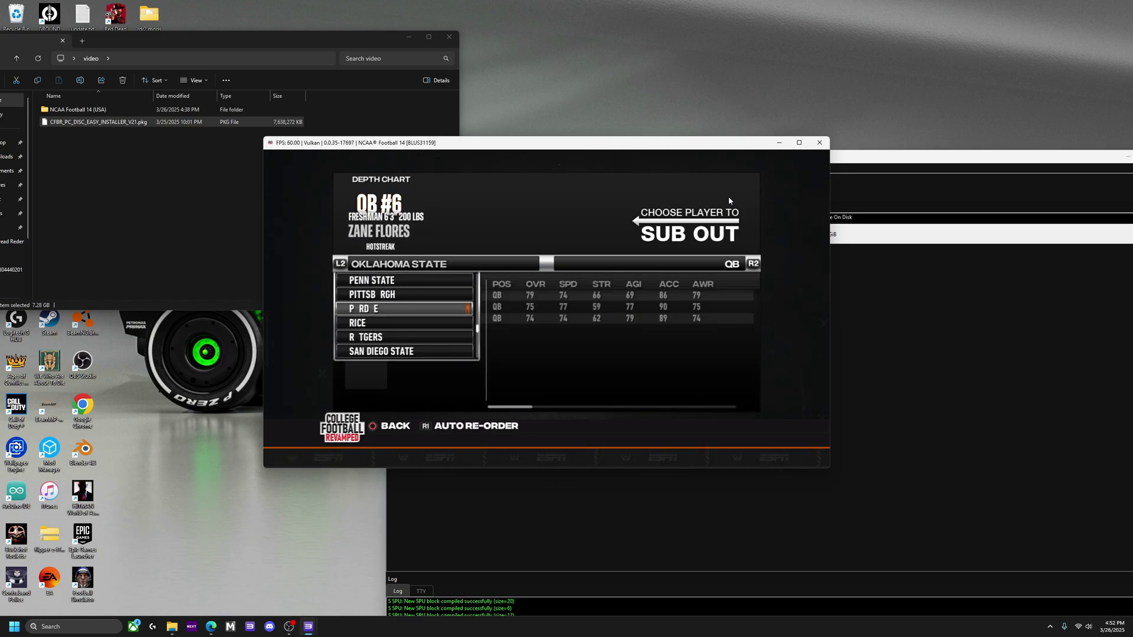
pyautogui.press('x')
pyautogui.press('r')
pyautogui.press('Down')
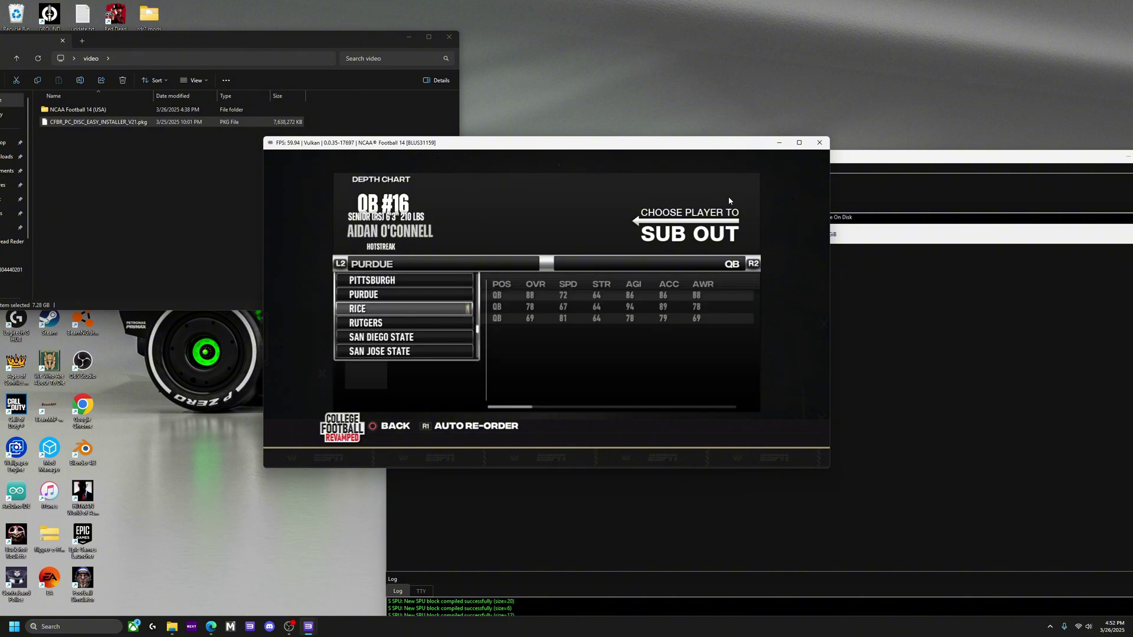
pyautogui.press('Up')
pyautogui.press('x')
pyautogui.press('Down')
pyautogui.press('Up')
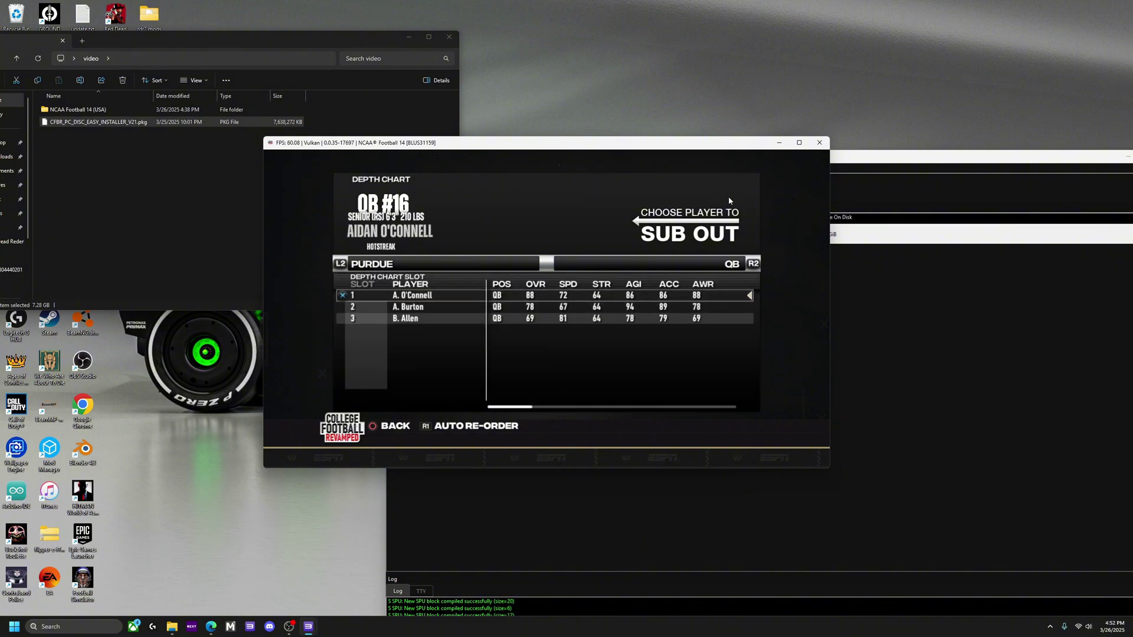
pyautogui.press('Down')
pyautogui.press('Up')
# Leave the depth chart and go back through Team Management to the main menu
pyautogui.press('c')
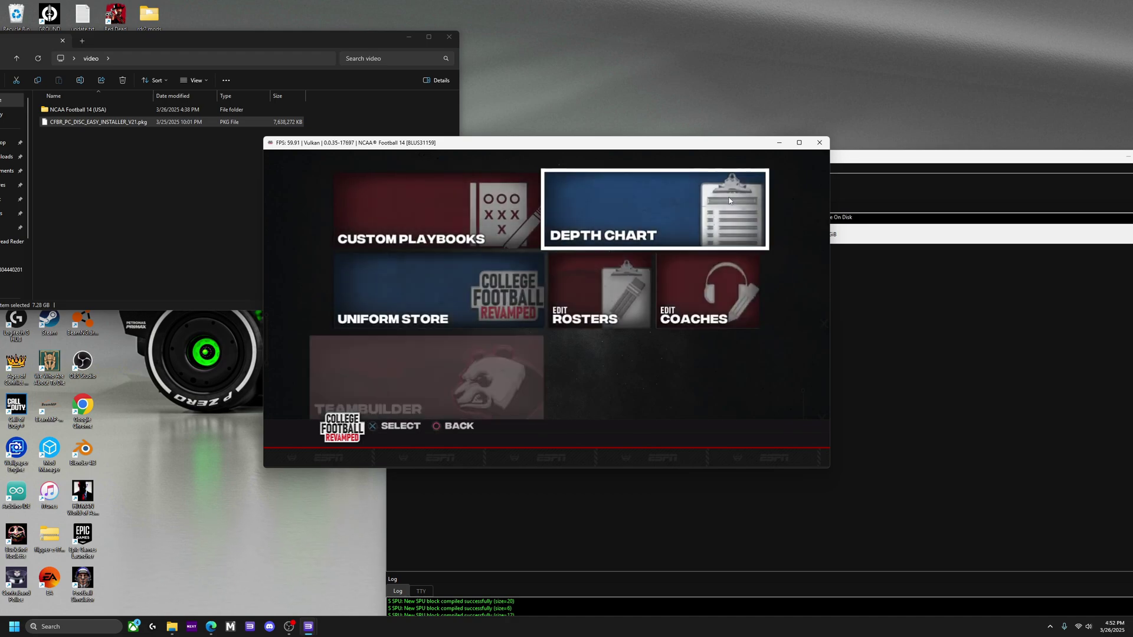
pyautogui.press('x')
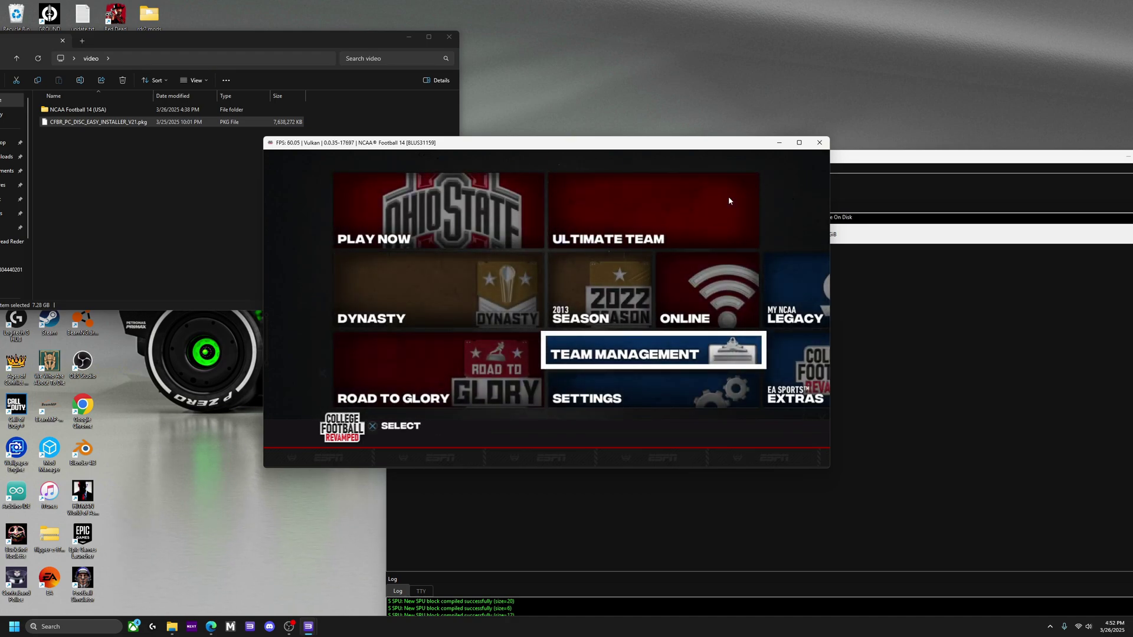
pyautogui.press('Up')
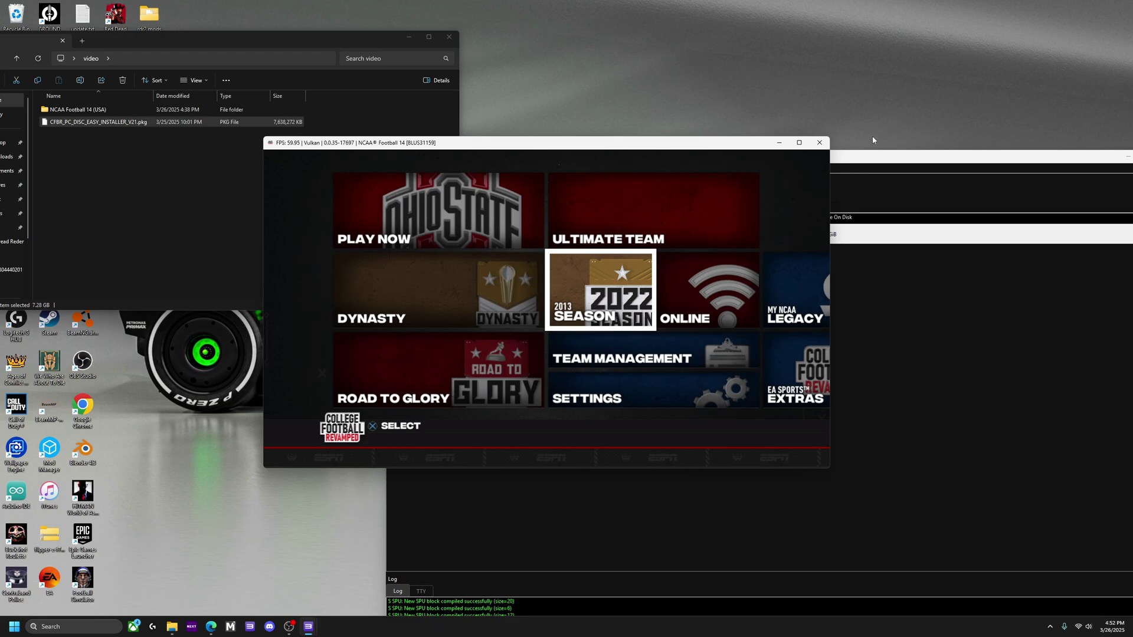
# Close the running game, RPCS3 and both open File Explorer windows
pyautogui.click(819, 143)
pyautogui.click(563, 328)
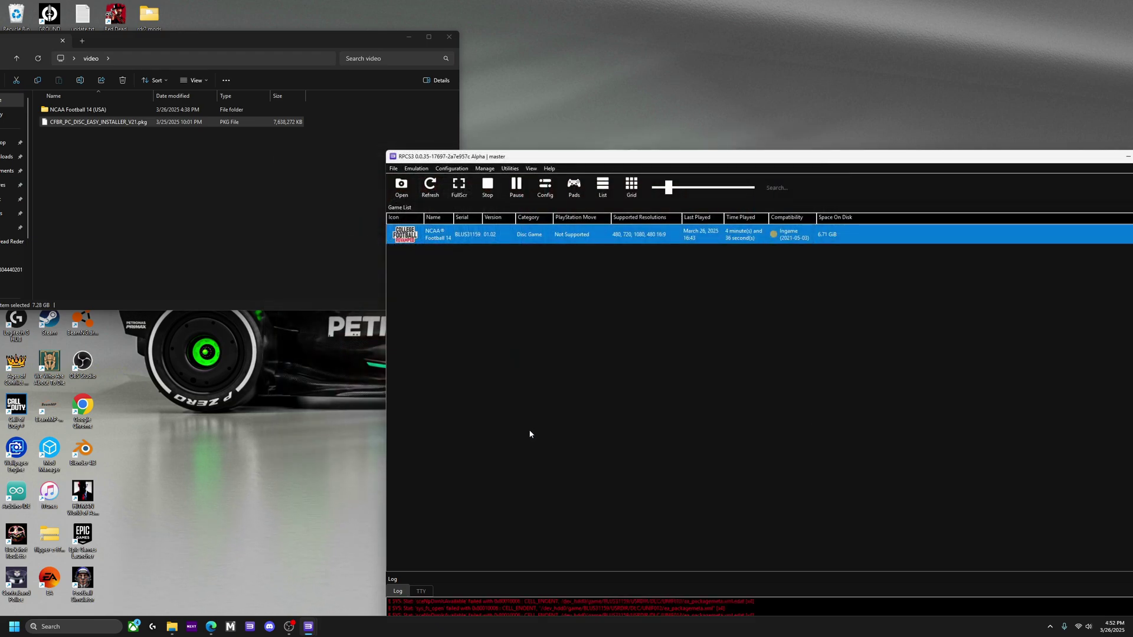
pyautogui.moveTo(936, 162); pyautogui.dragTo(767, 92)
pyautogui.click(1000, 92)
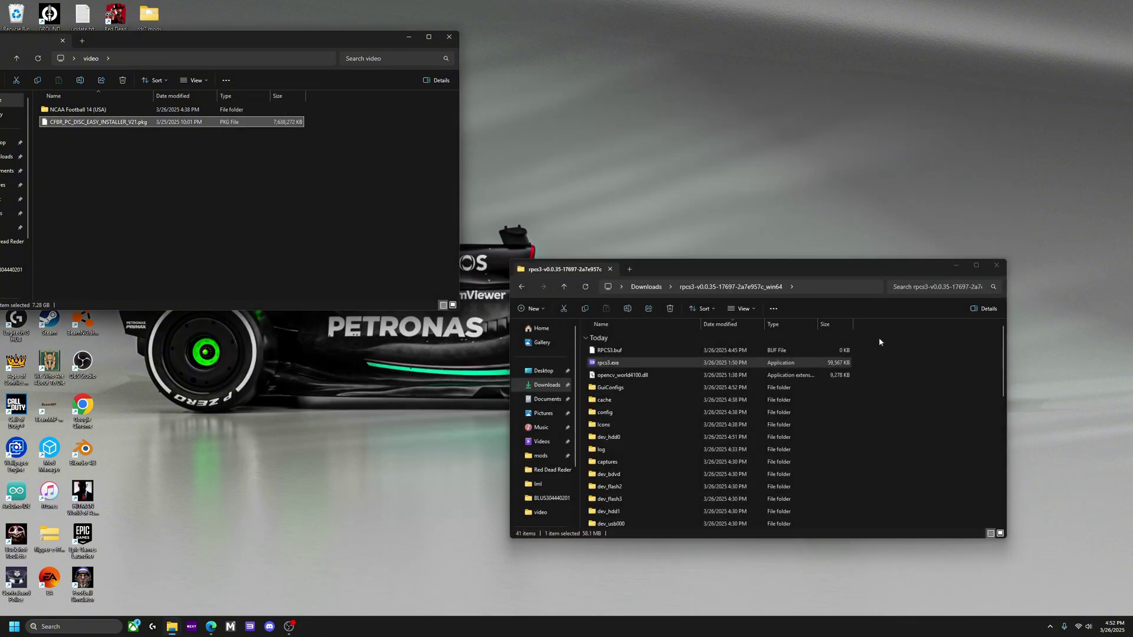
pyautogui.click(999, 265)
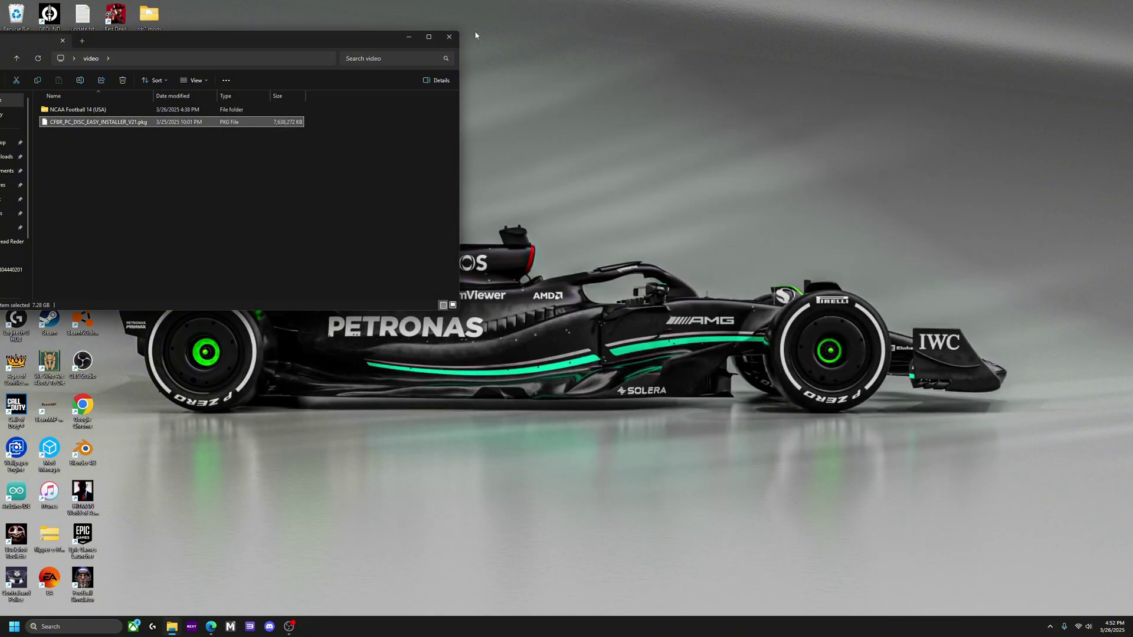
pyautogui.click(449, 36)
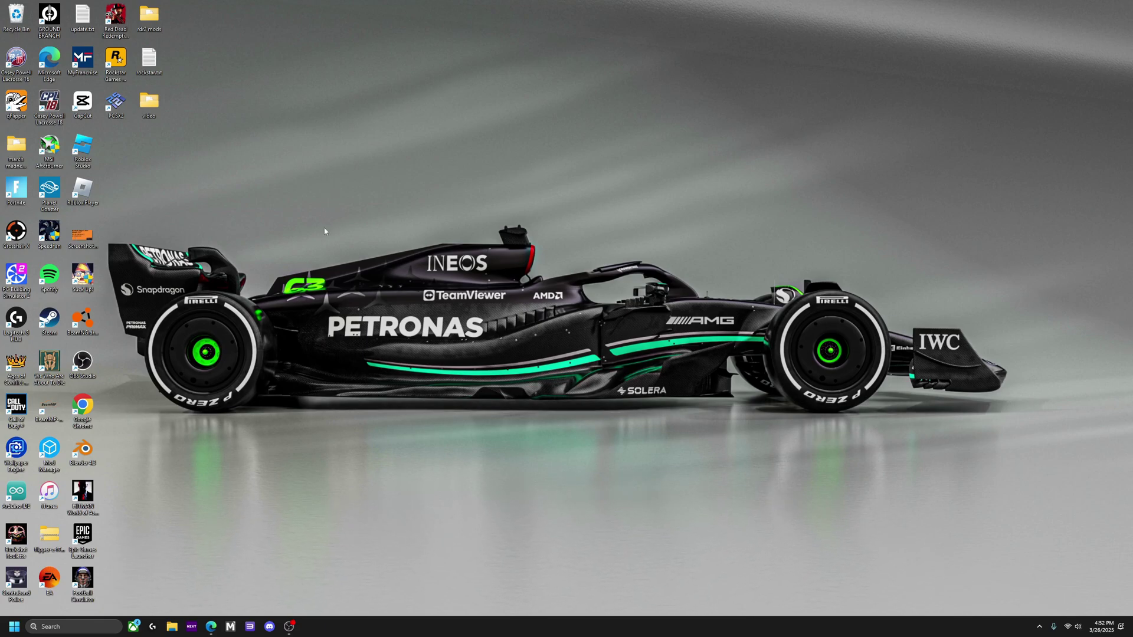
pyautogui.click(289, 626)
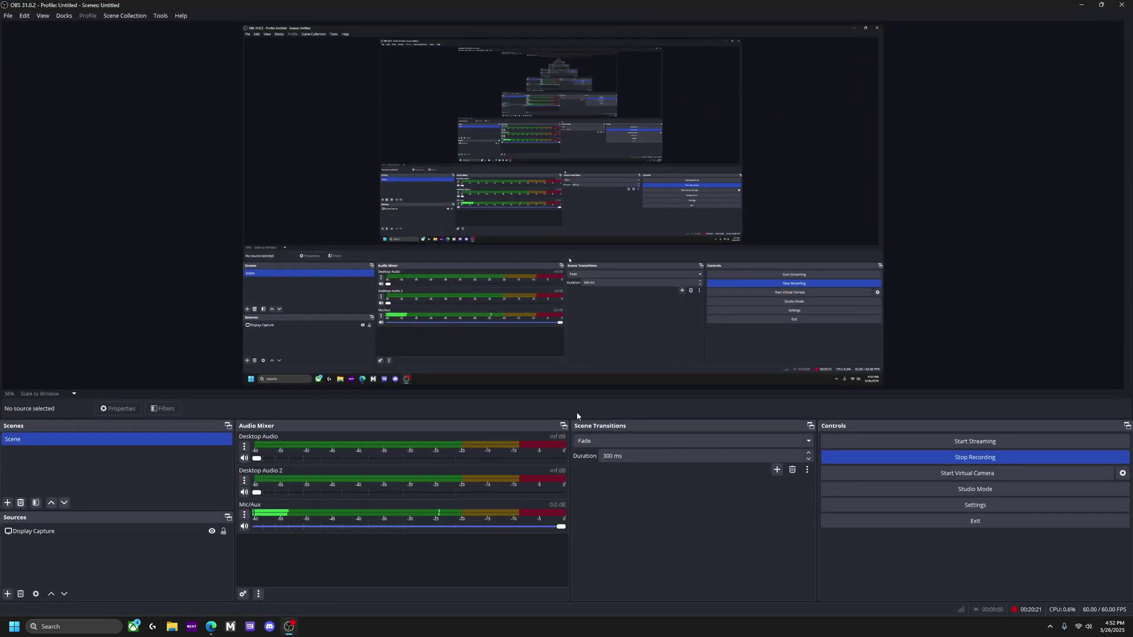